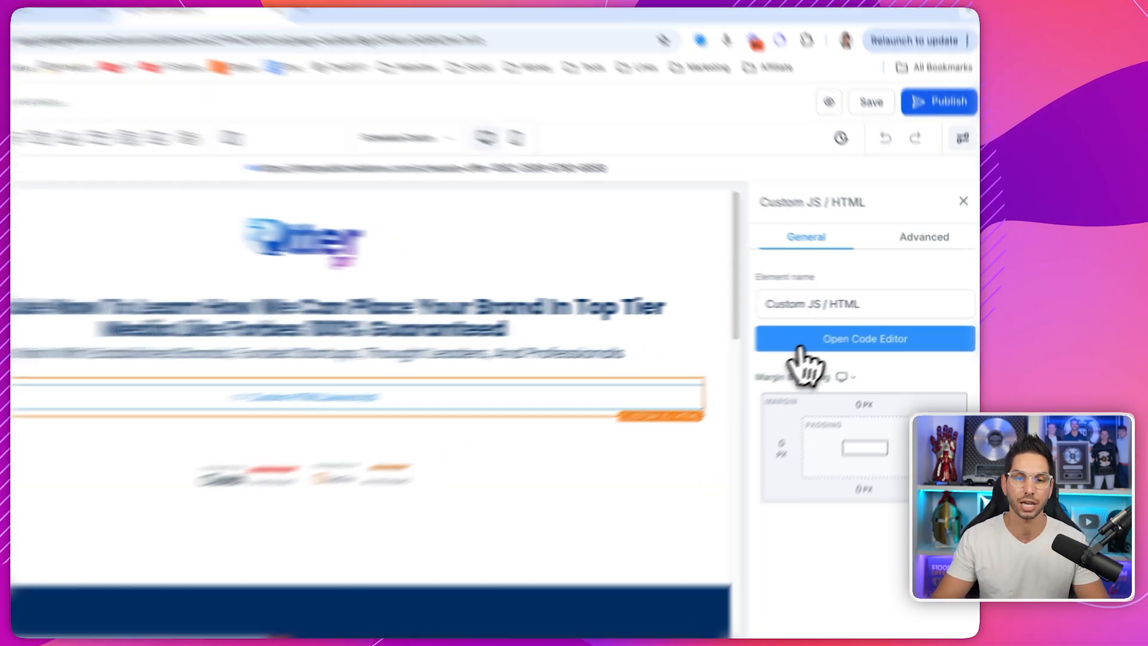
- Open the custom HTML element's code and select the Calendly embed's utm_term=clutch parameter
click(847, 340)
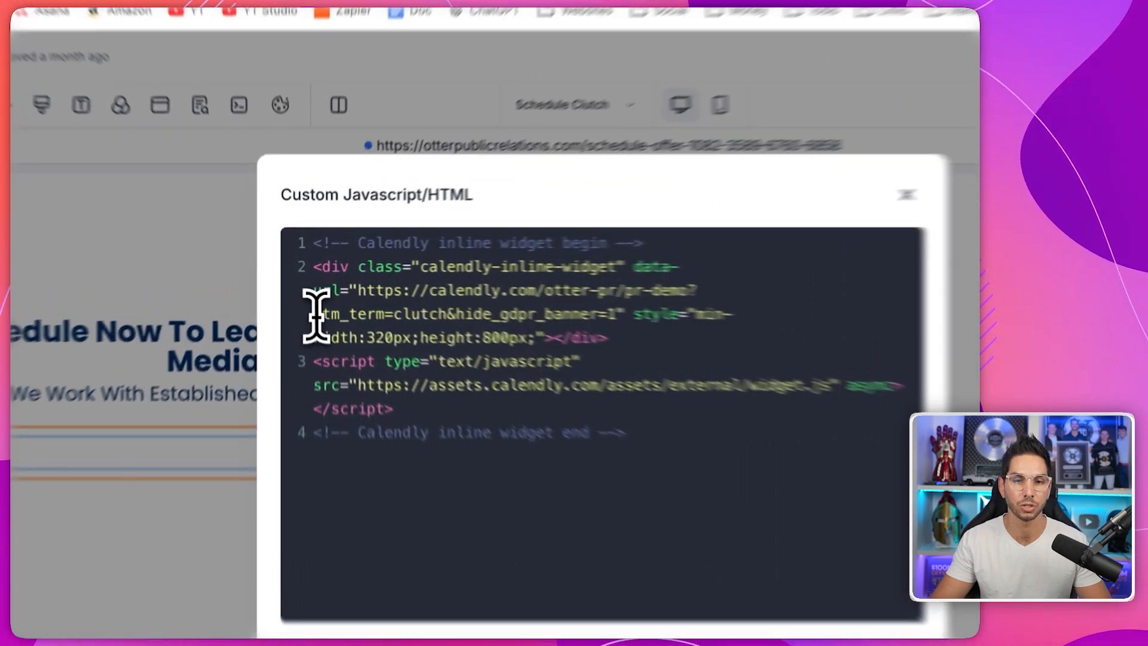
drag(316, 314, 446, 312)
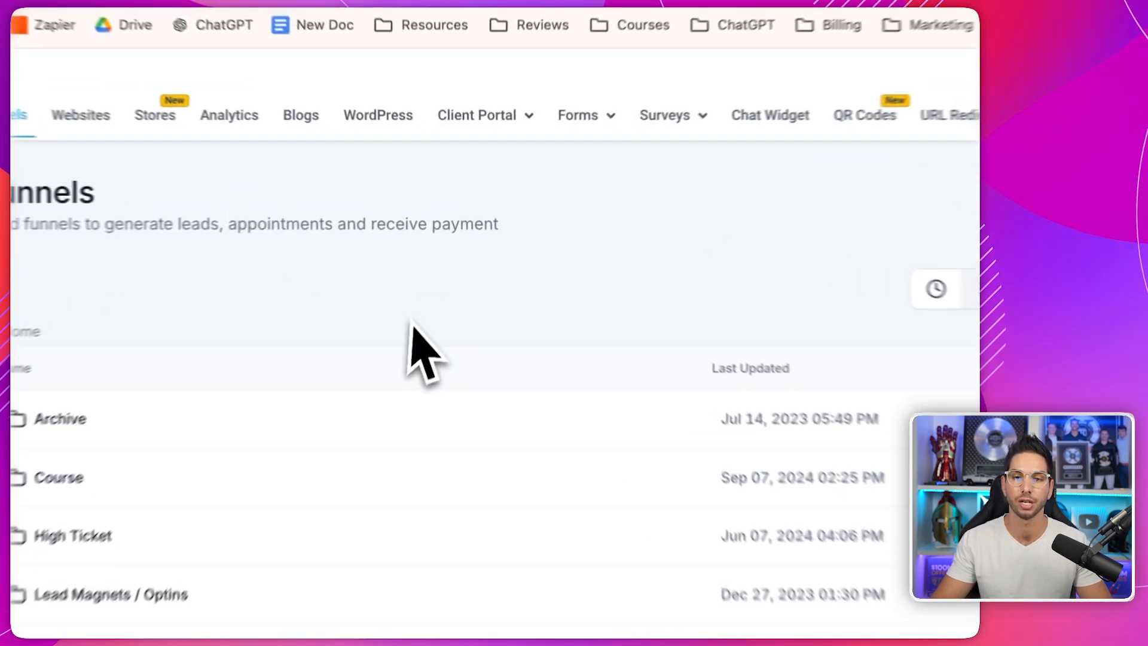
- Create a new funnel named TEST and begin adding its first step
click(799, 322)
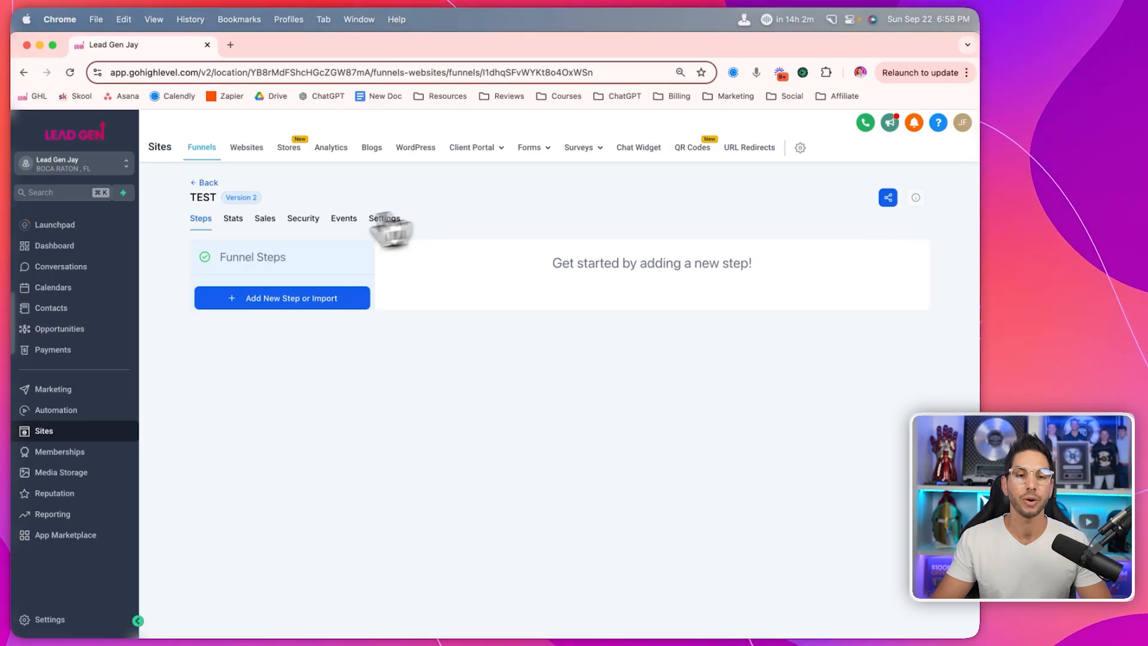
click(240, 302)
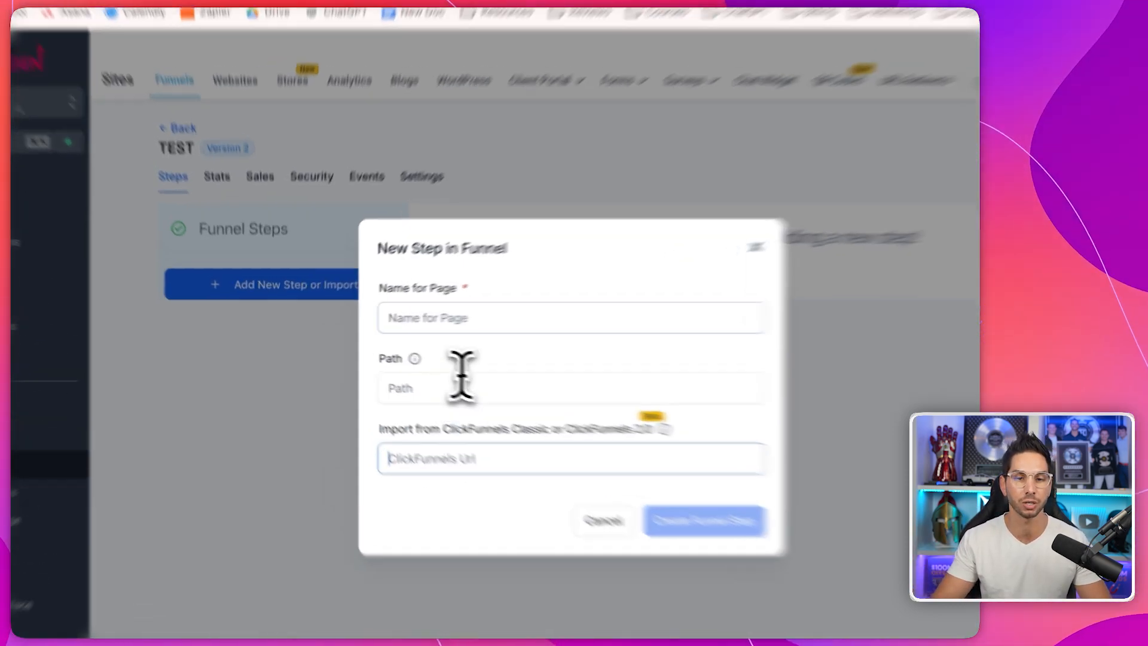
- Create a funnel step named Optin 1 with the path /optin-test
click(424, 321)
text(Optin 1)
triple_click(510, 316)
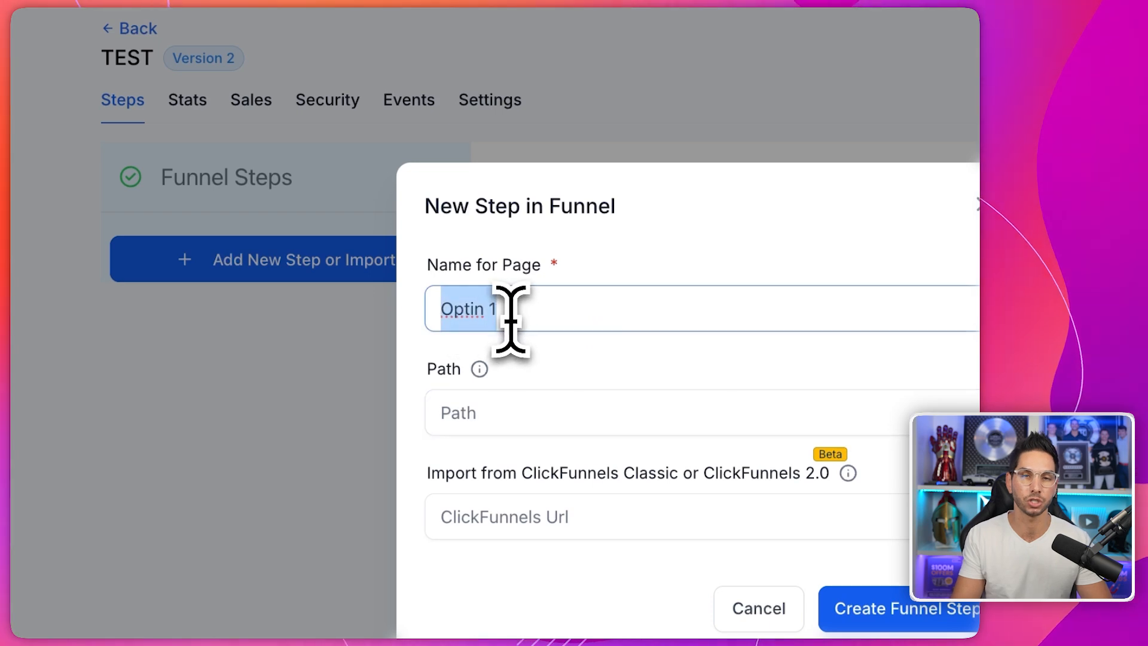
click(502, 427)
text(/optin-test)
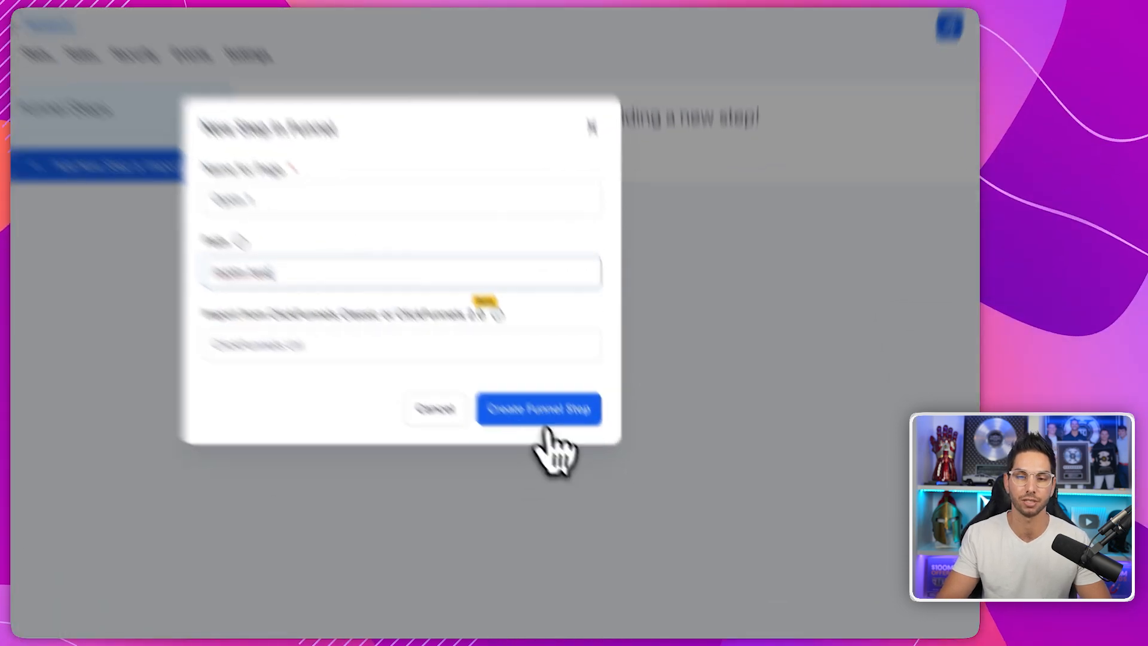
click(618, 473)
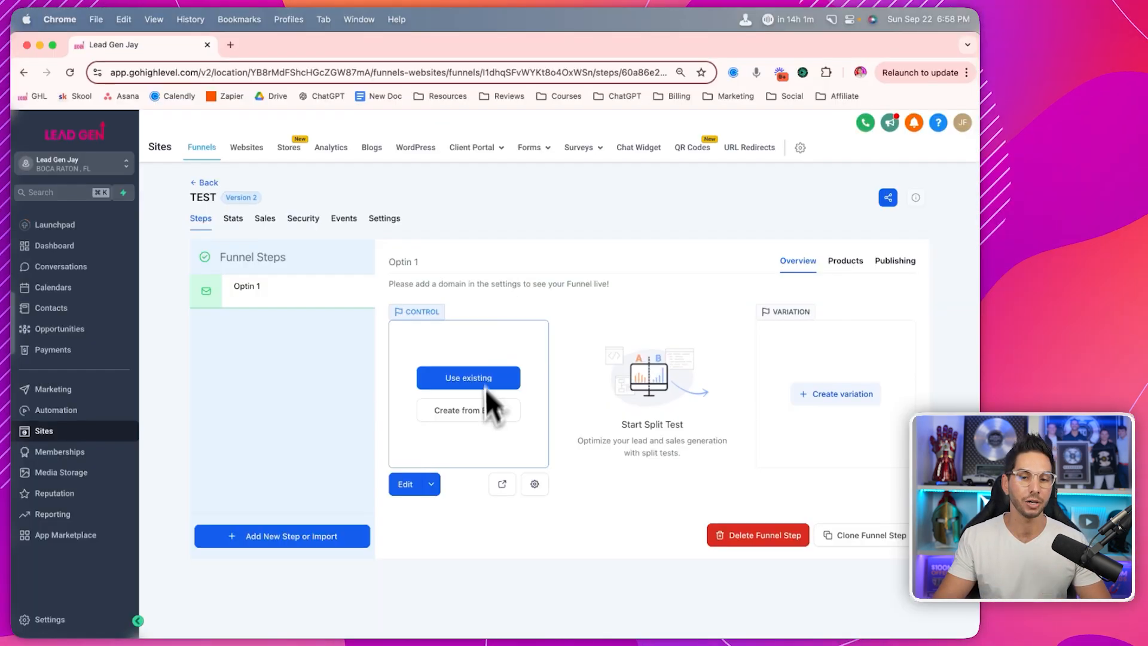
- Browse the funnels available for page import, then dismiss the list without choosing one
click(452, 378)
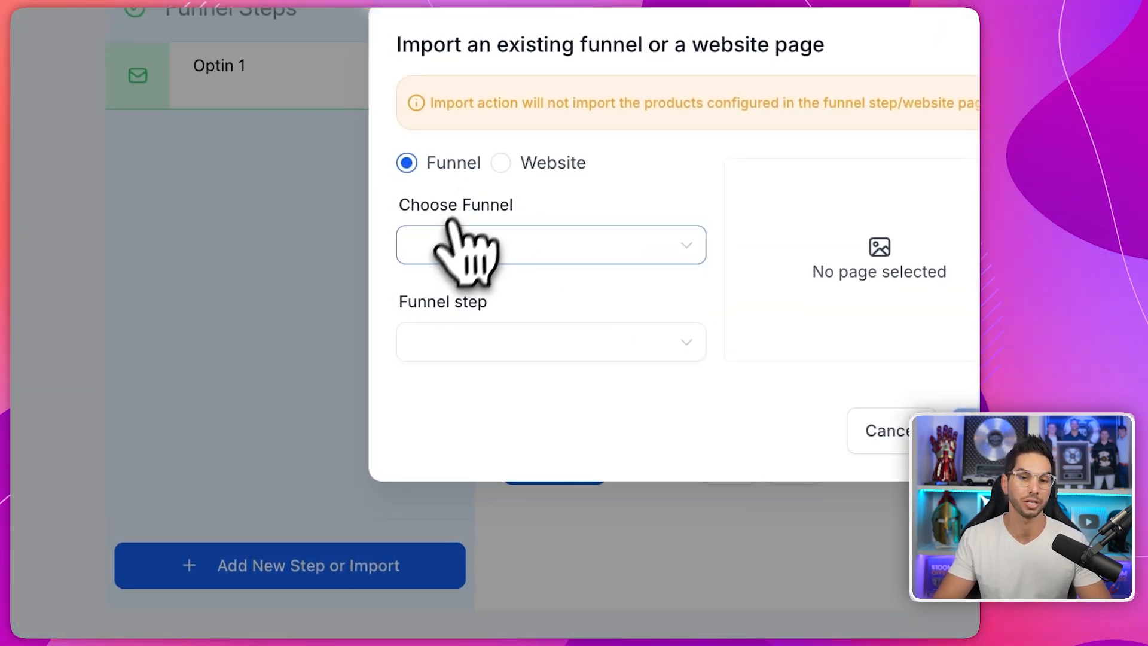
click(444, 242)
click(385, 303)
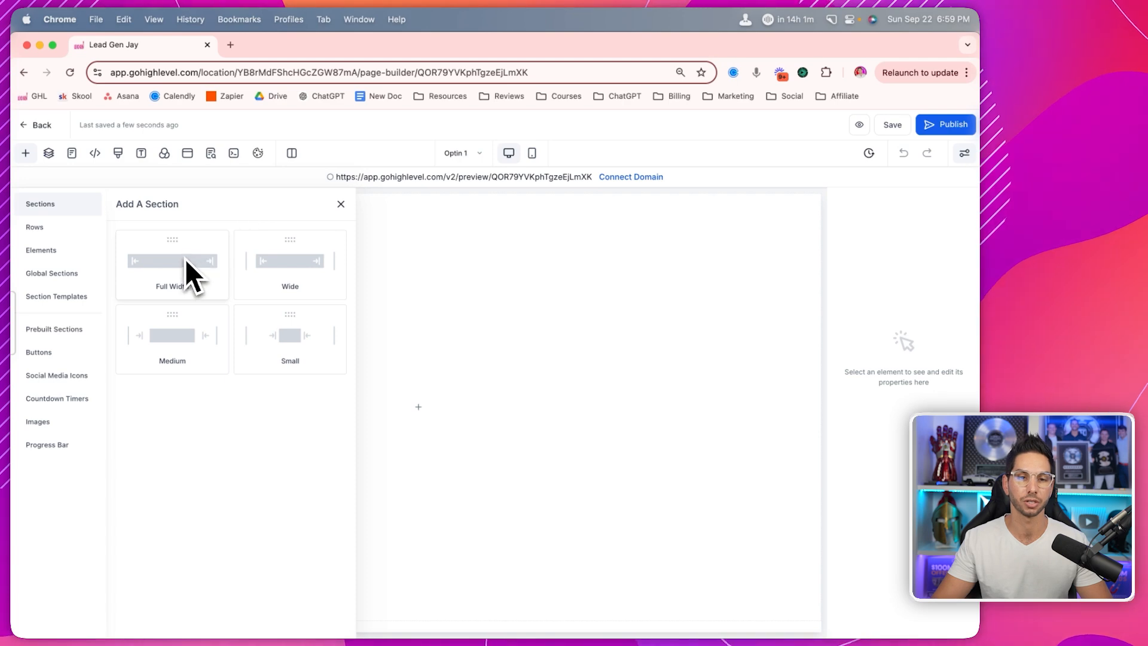
- Add a wide section with a one-column row, then search the elements for 'ima' to find Image
click(325, 258)
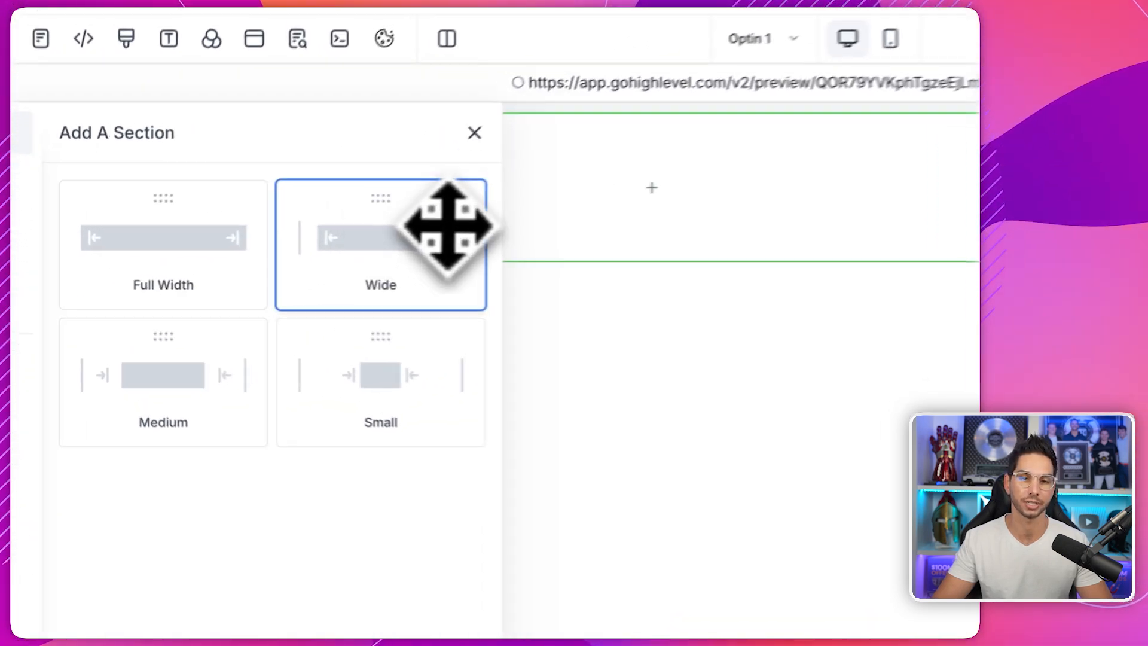
click(394, 231)
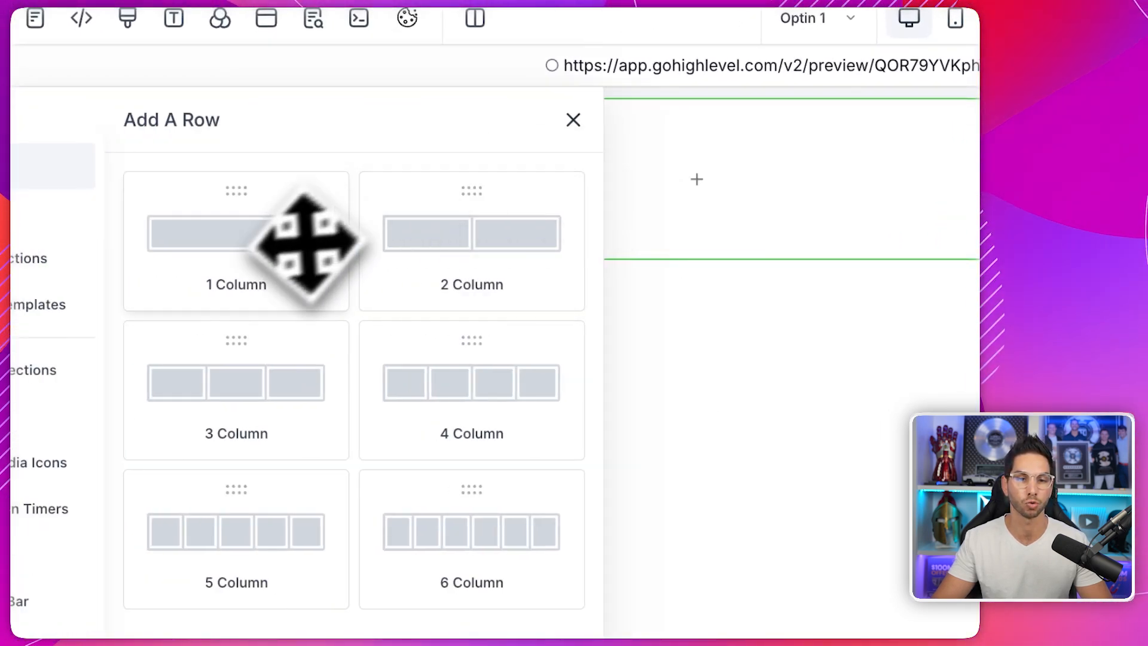
click(302, 246)
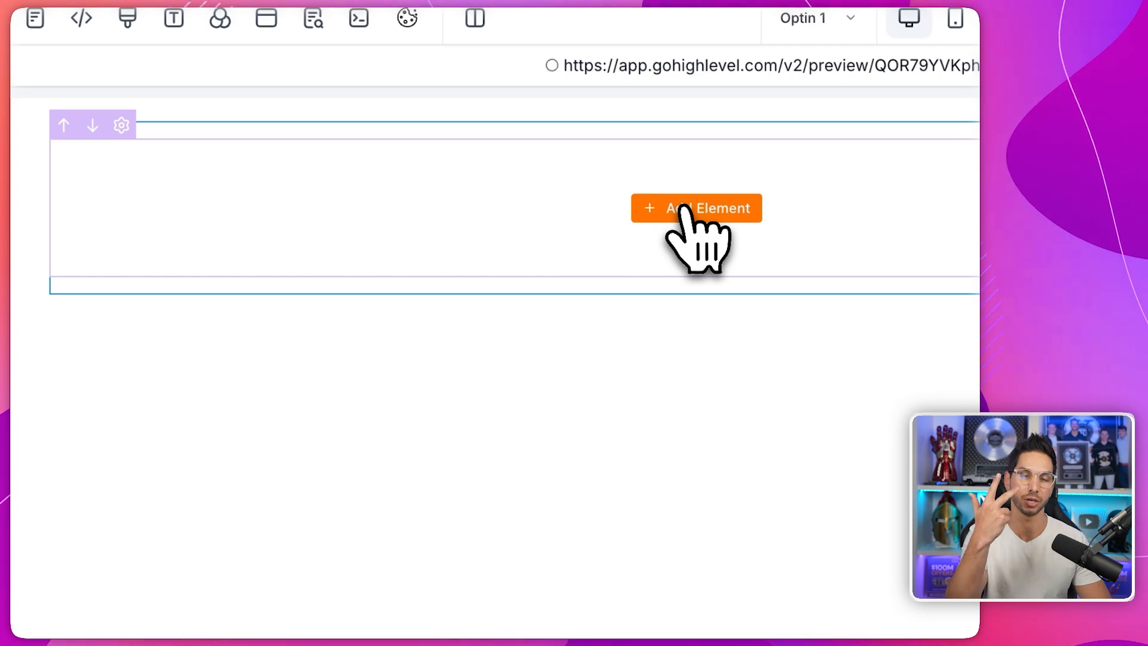
click(683, 207)
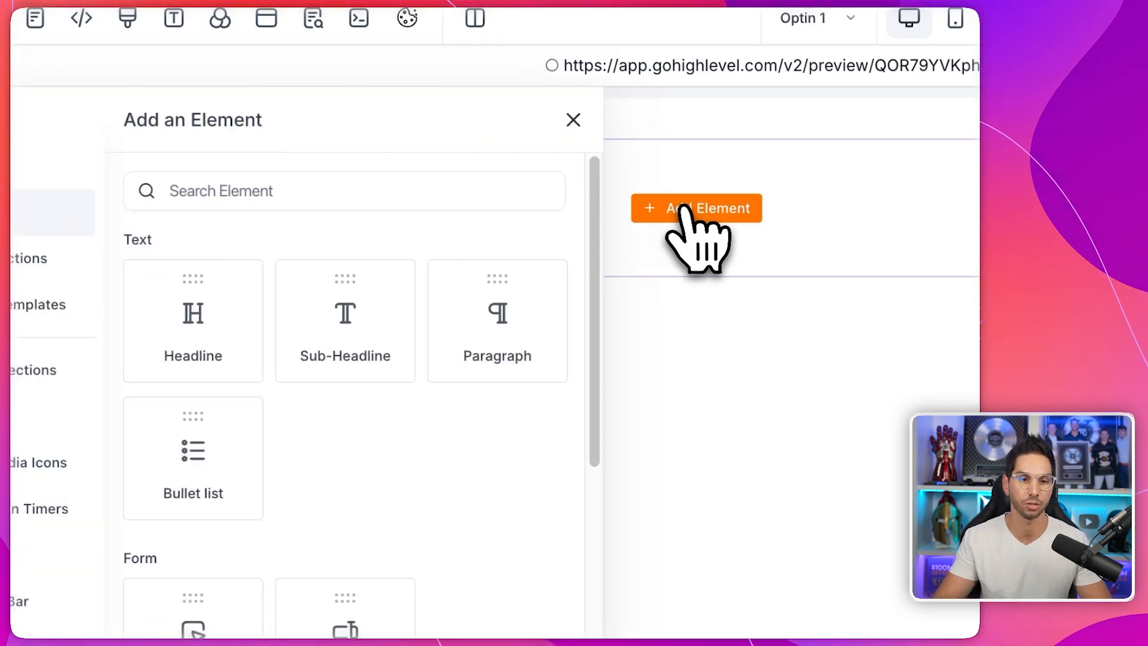
click(330, 191)
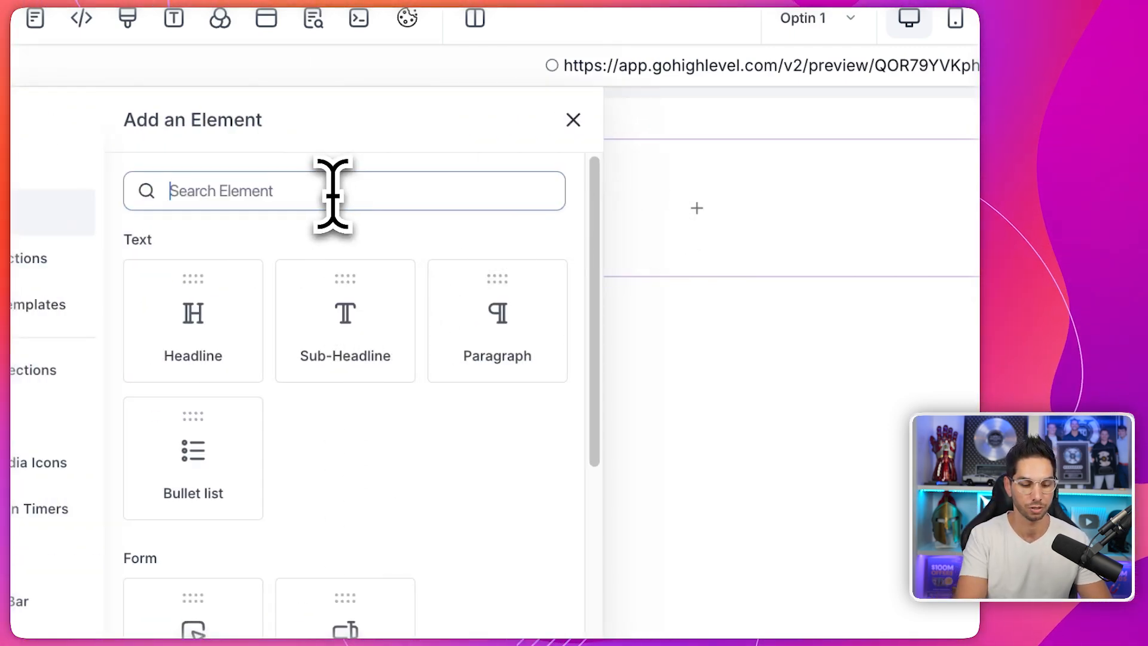
text(ima)
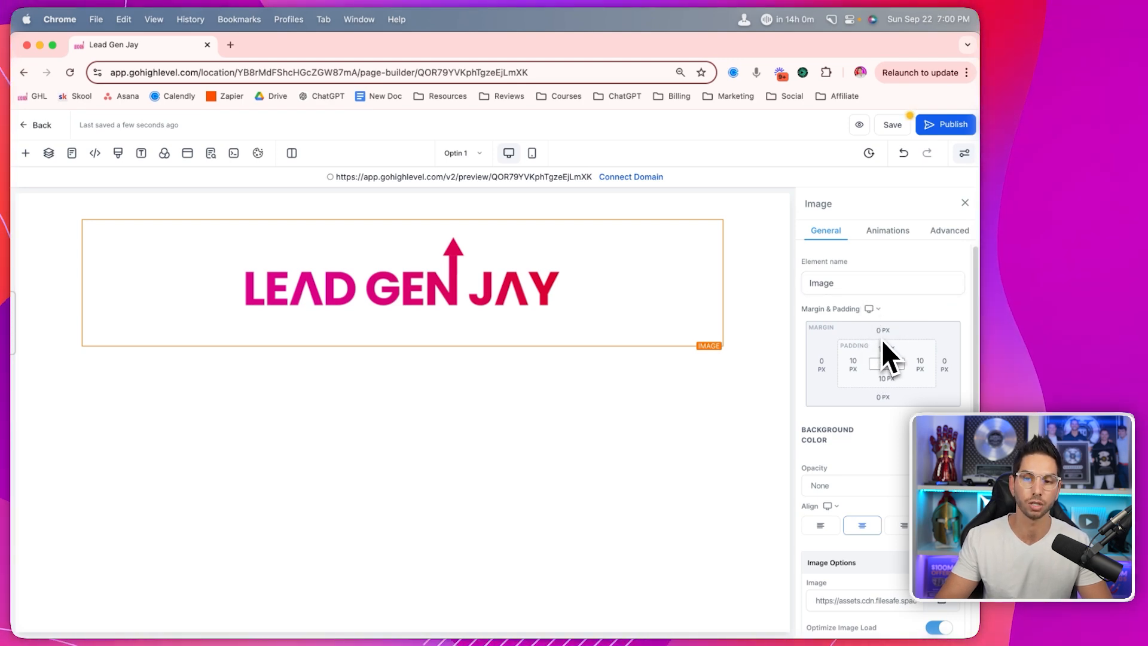
- Set the logo image's width to 200 px
click(869, 308)
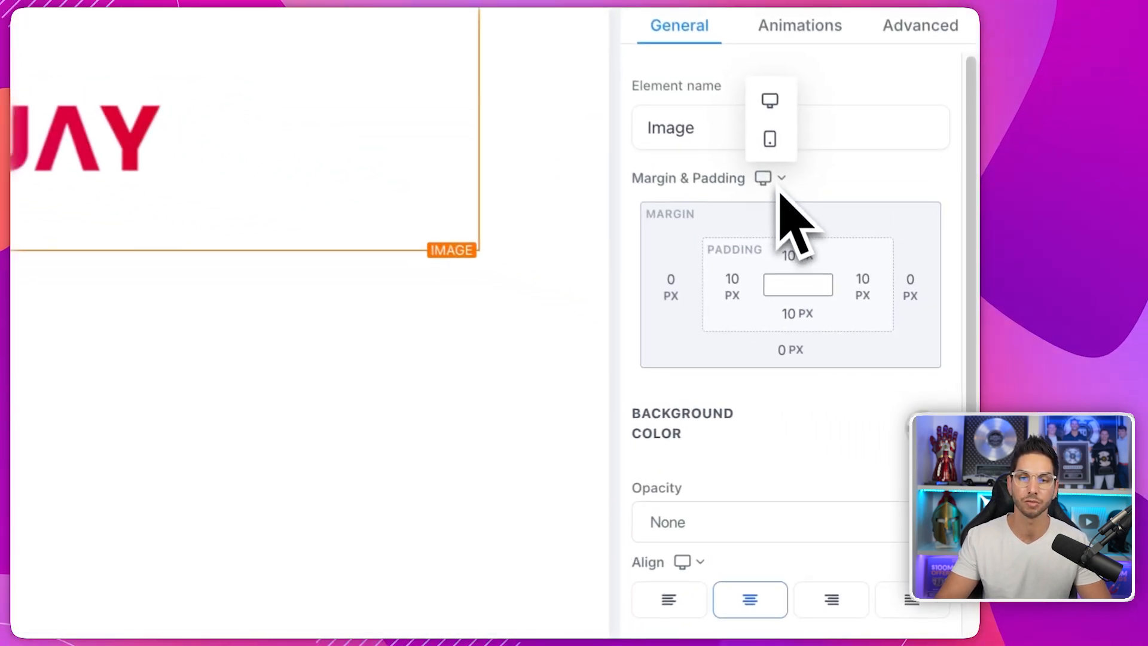
scroll(741, 419, down, 6)
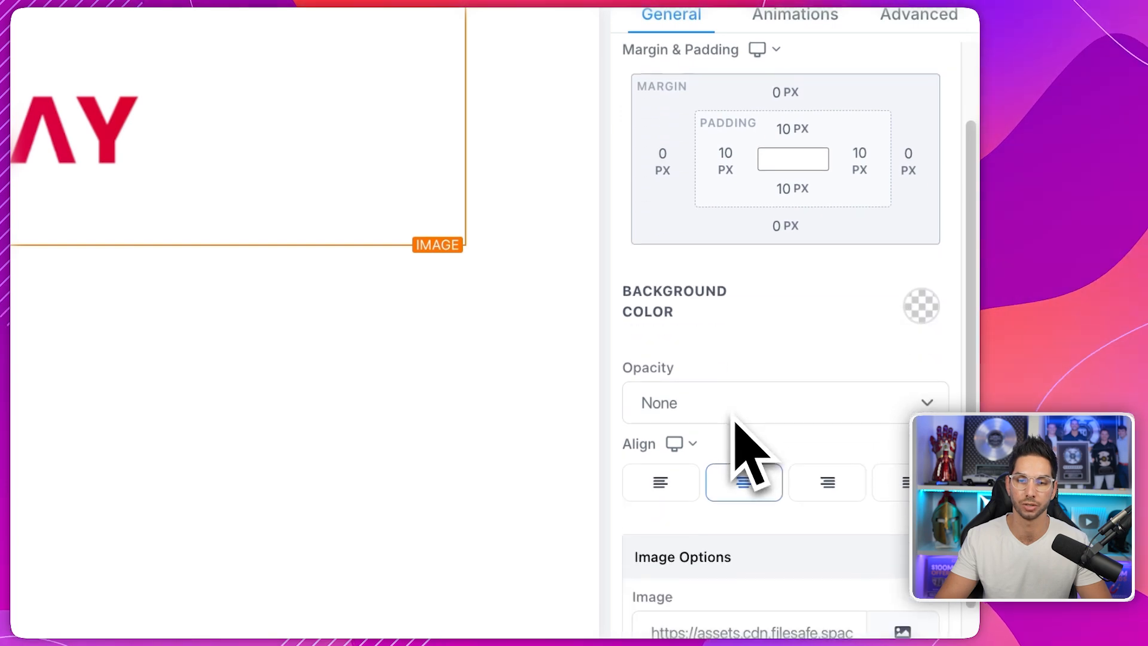
click(703, 507)
text(200)
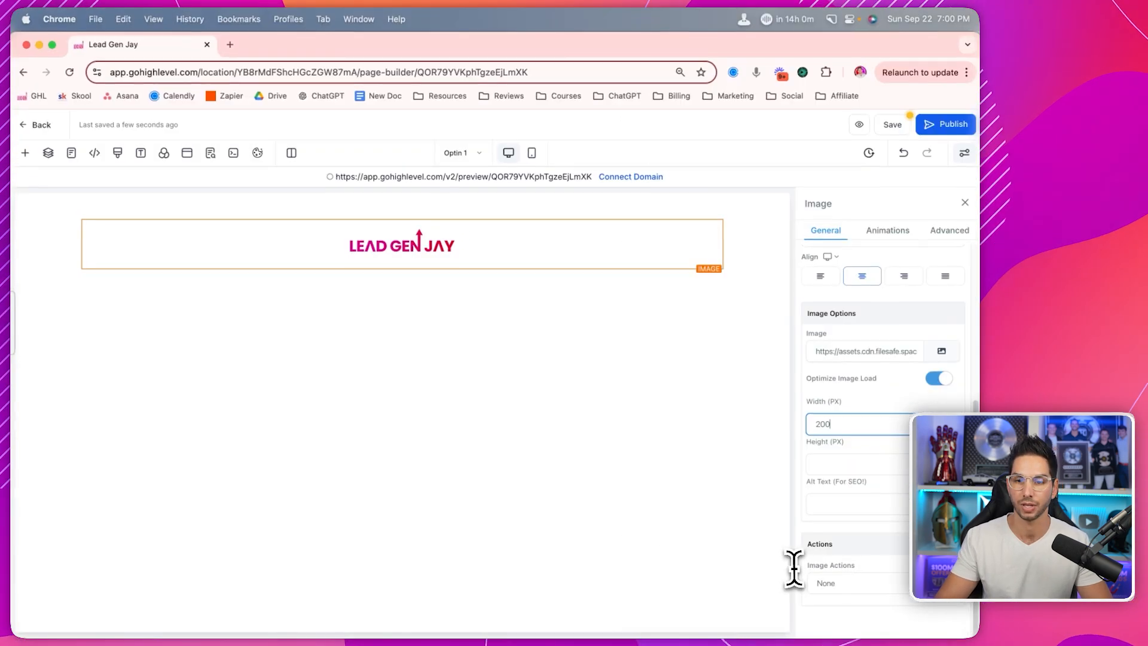
- Review the image's Animations and Advanced settings, then close the element list
click(889, 230)
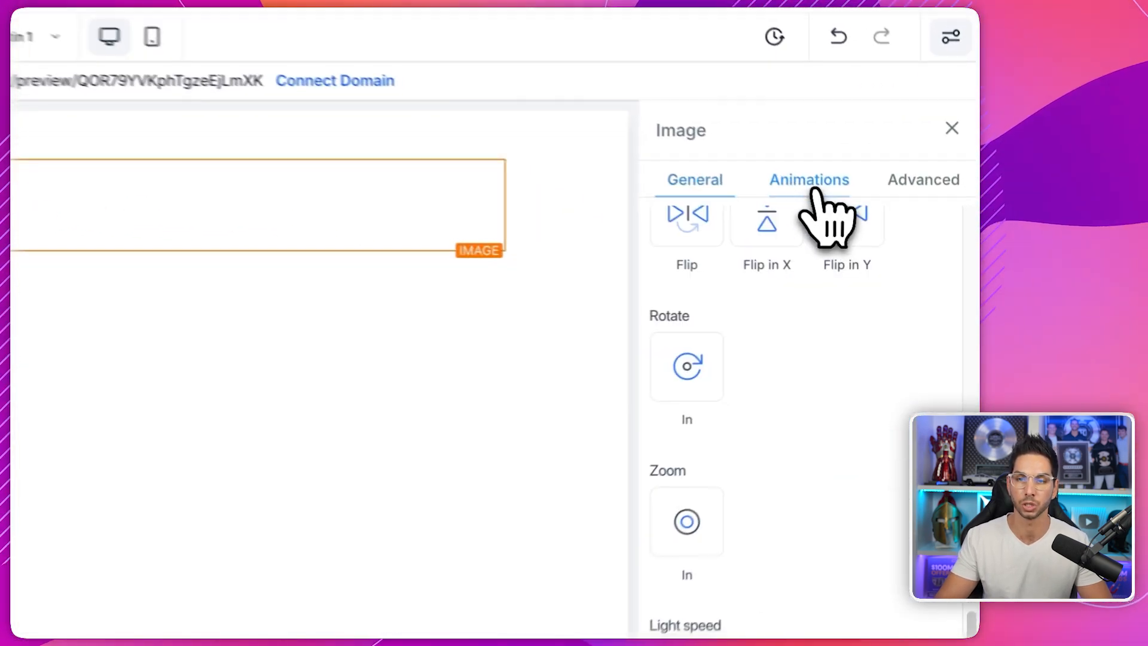
scroll(906, 337, up, 5)
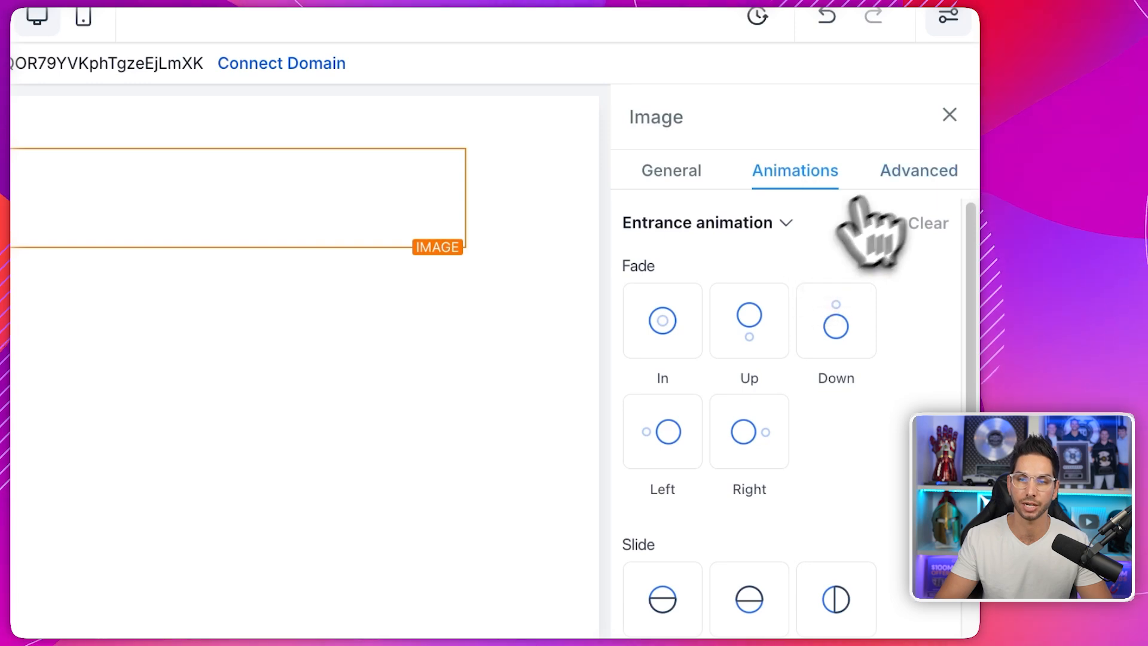
click(921, 171)
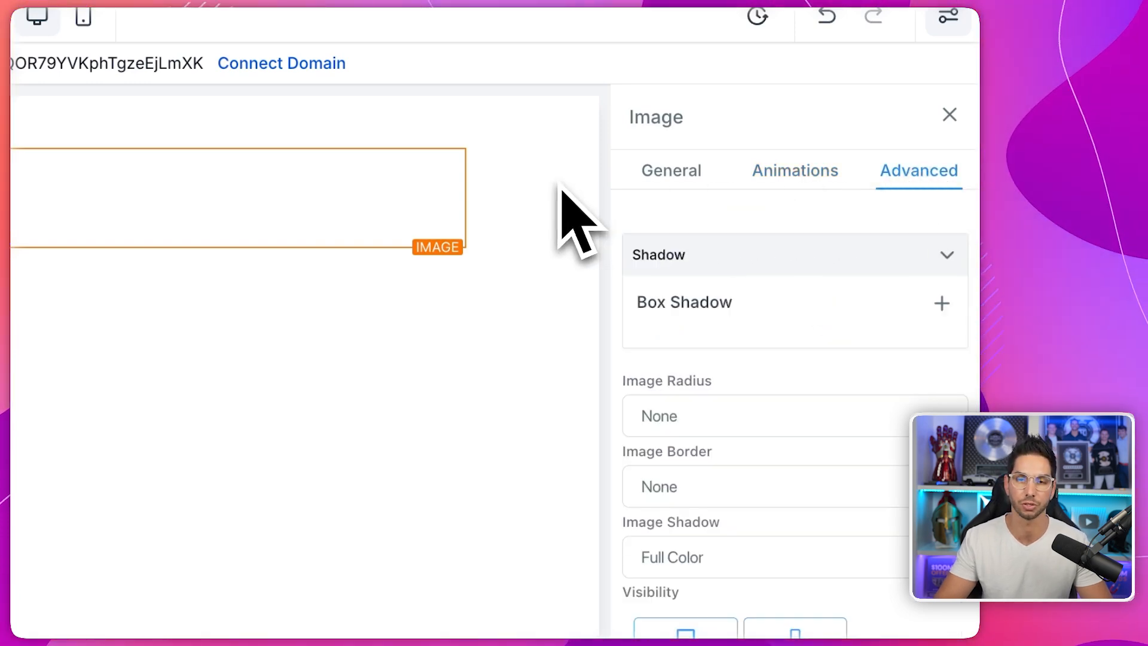
click(752, 172)
scroll(748, 418, down, 5)
scroll(747, 478, up, 5)
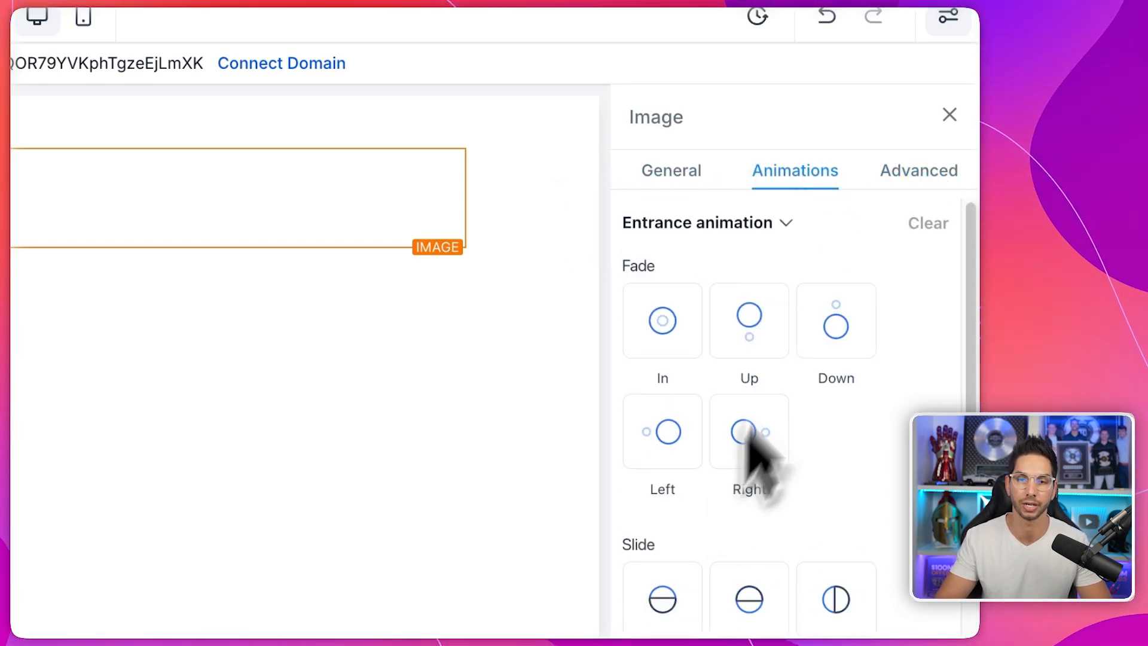
click(897, 174)
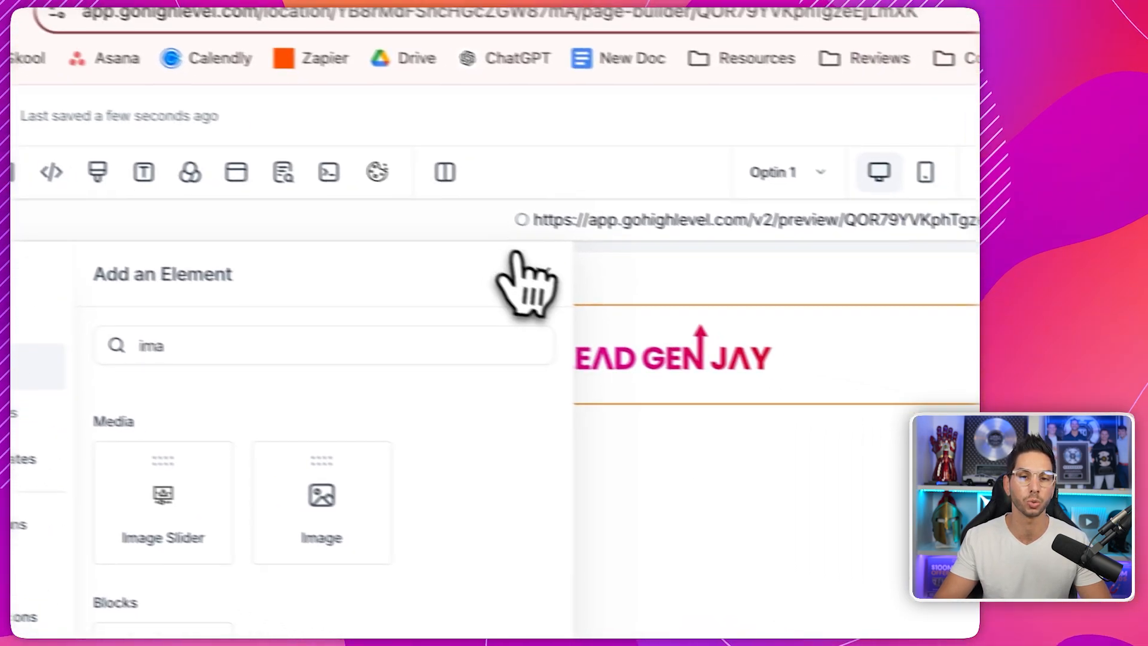
click(672, 301)
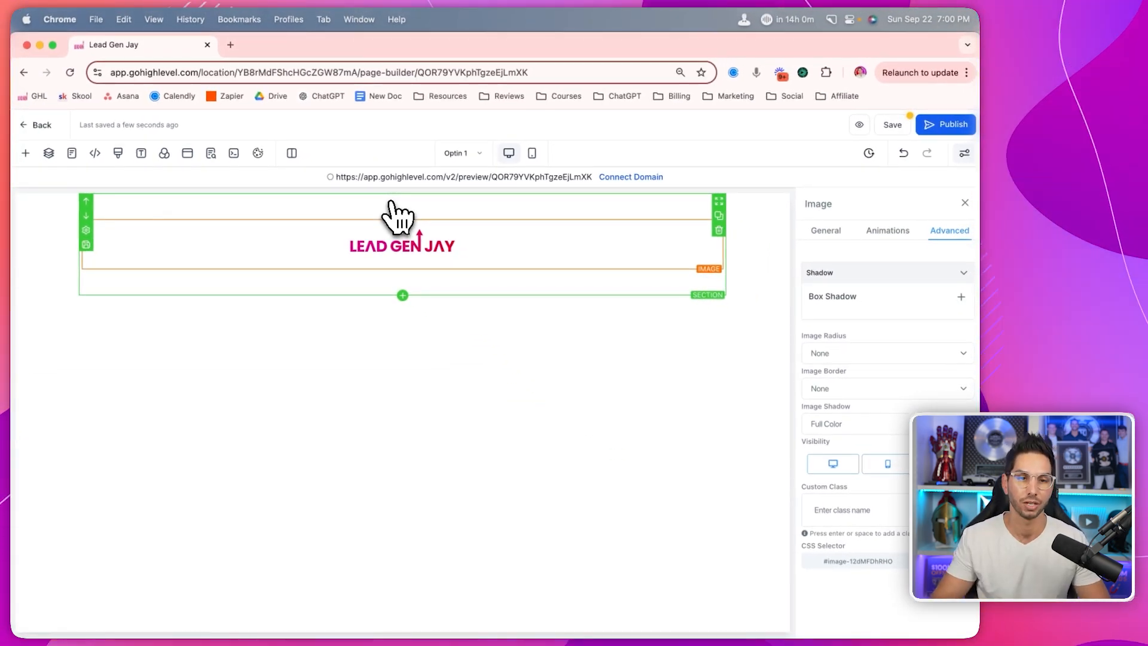
- Browse the add panel's sections, rows, elements, global sections, templates, buttons, social icons and countdown timers, ending on Prebuilt Sections
click(25, 154)
click(38, 205)
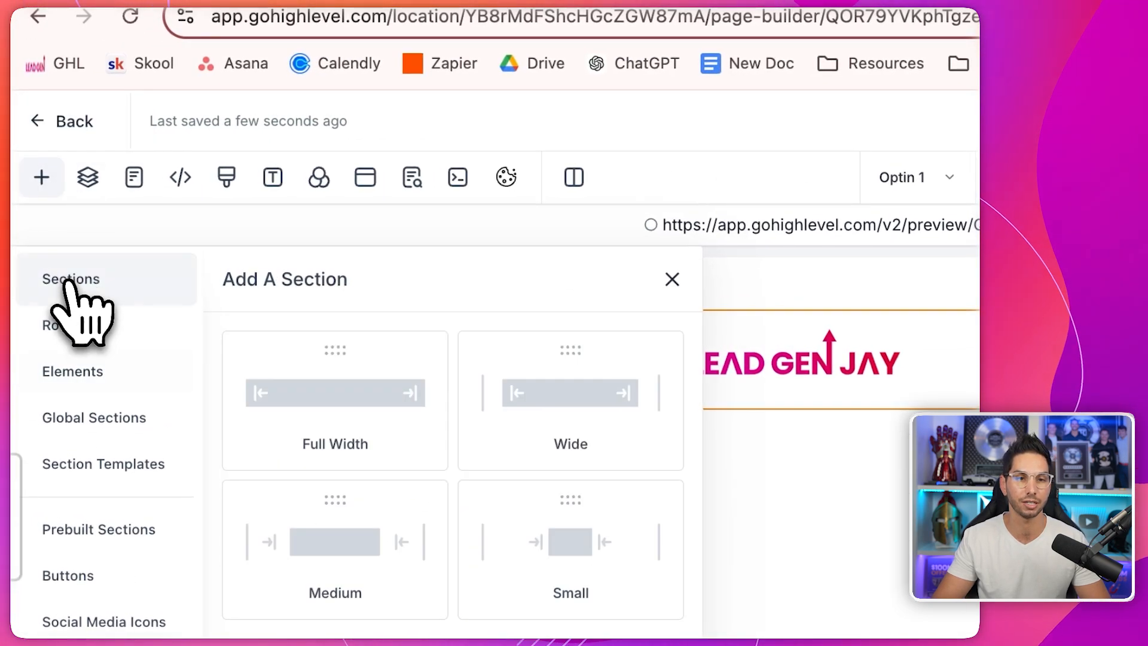
click(65, 324)
click(62, 372)
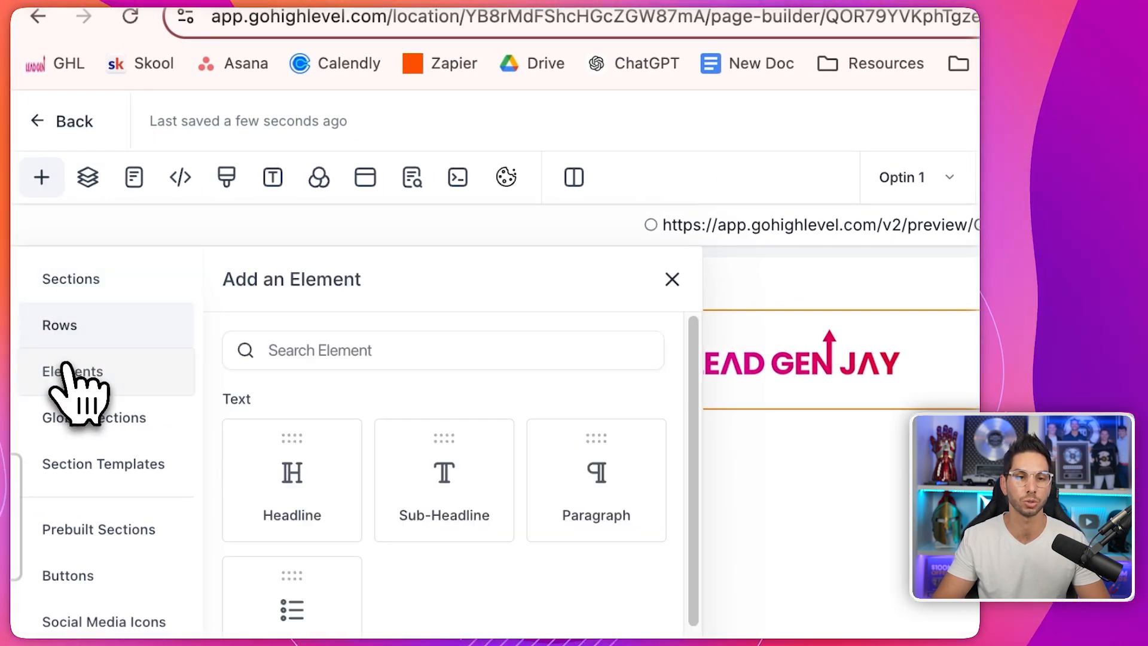
click(69, 417)
click(73, 484)
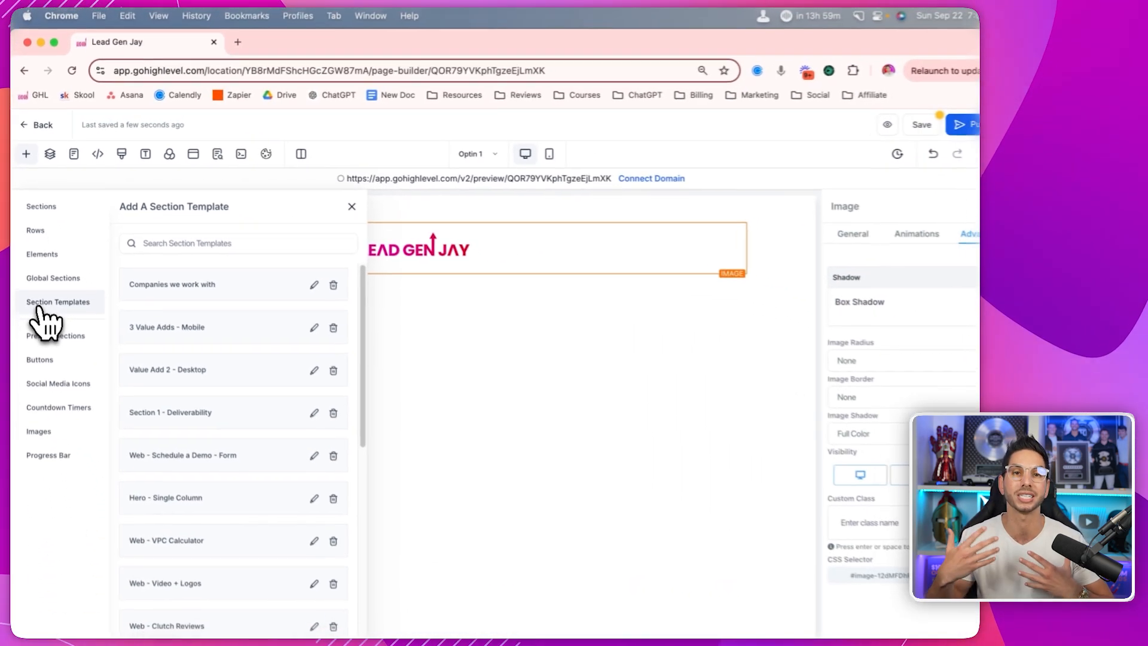
click(48, 329)
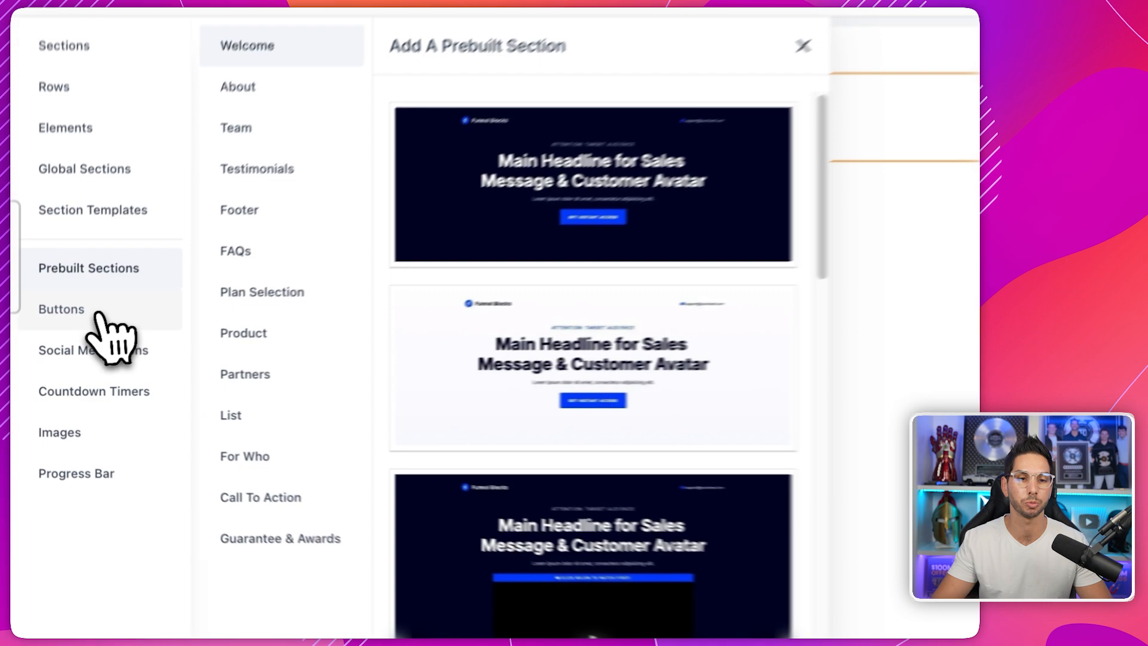
click(41, 352)
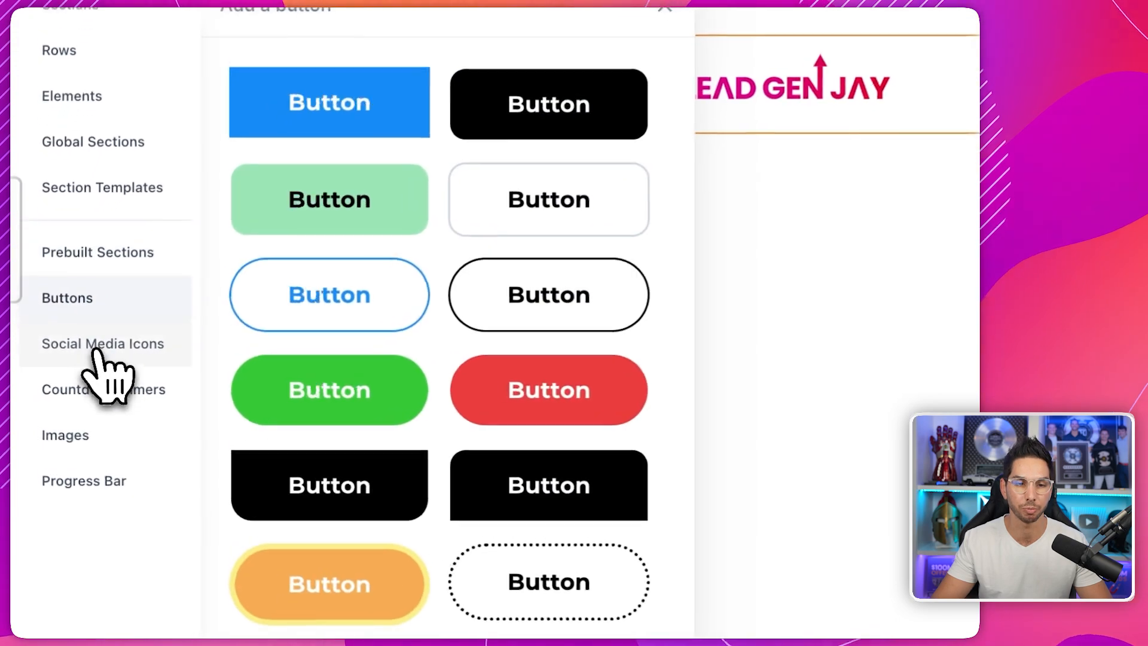
click(54, 376)
click(96, 388)
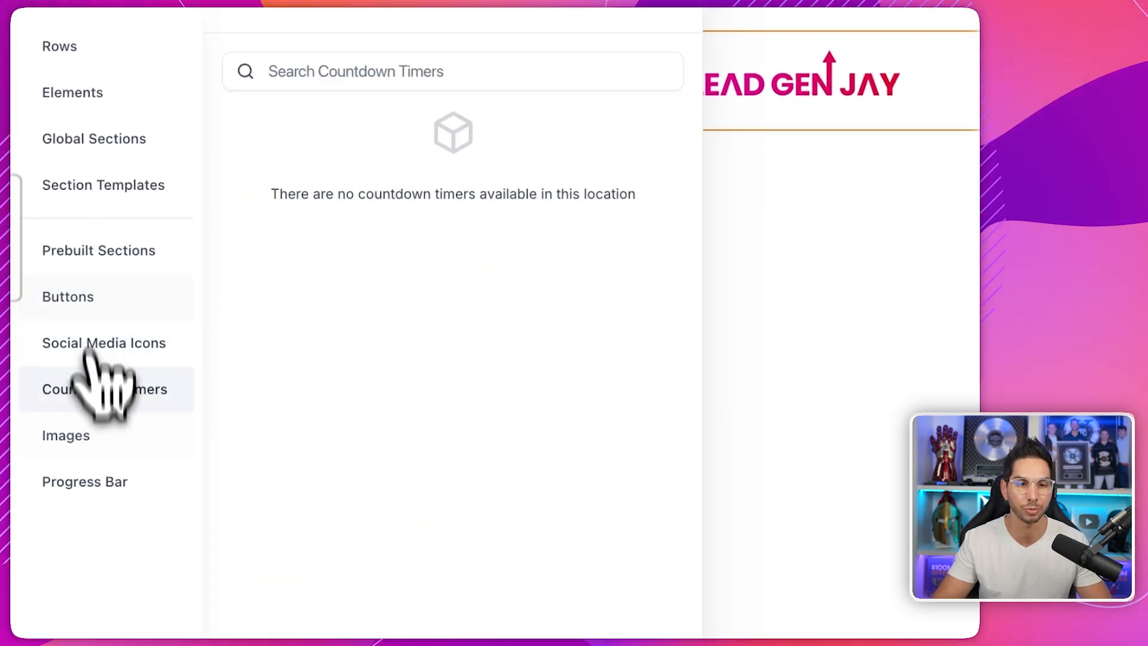
click(77, 250)
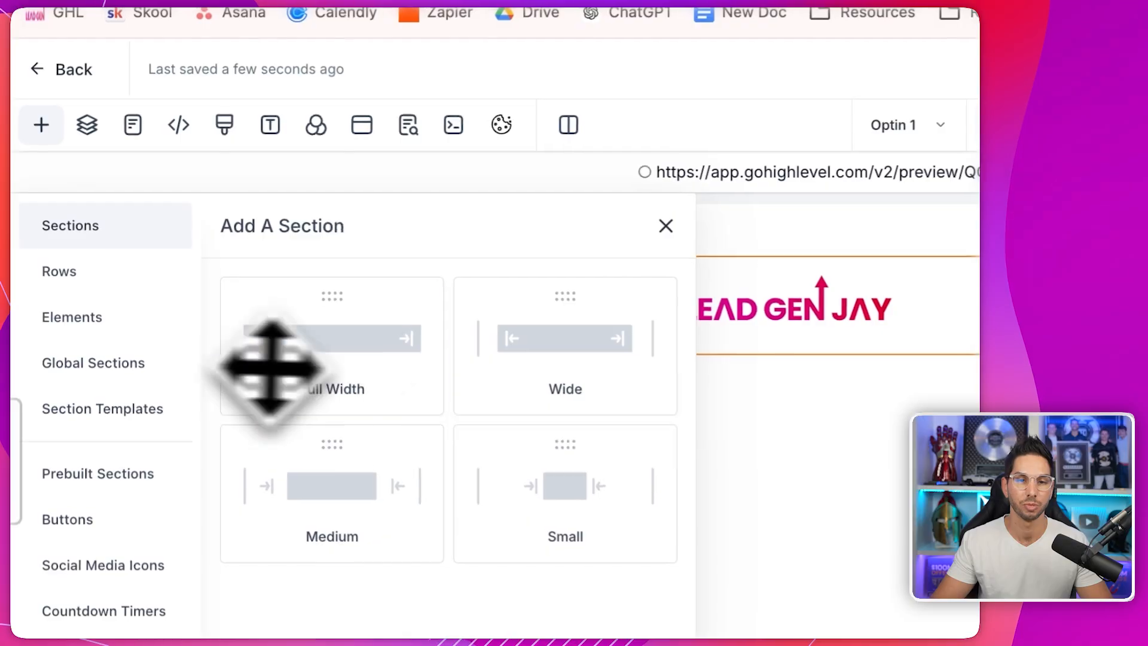
- Add a full-width section holding the headline 'Download my lead magnet', plus a second one-column row
drag(256, 372, 592, 413)
click(736, 471)
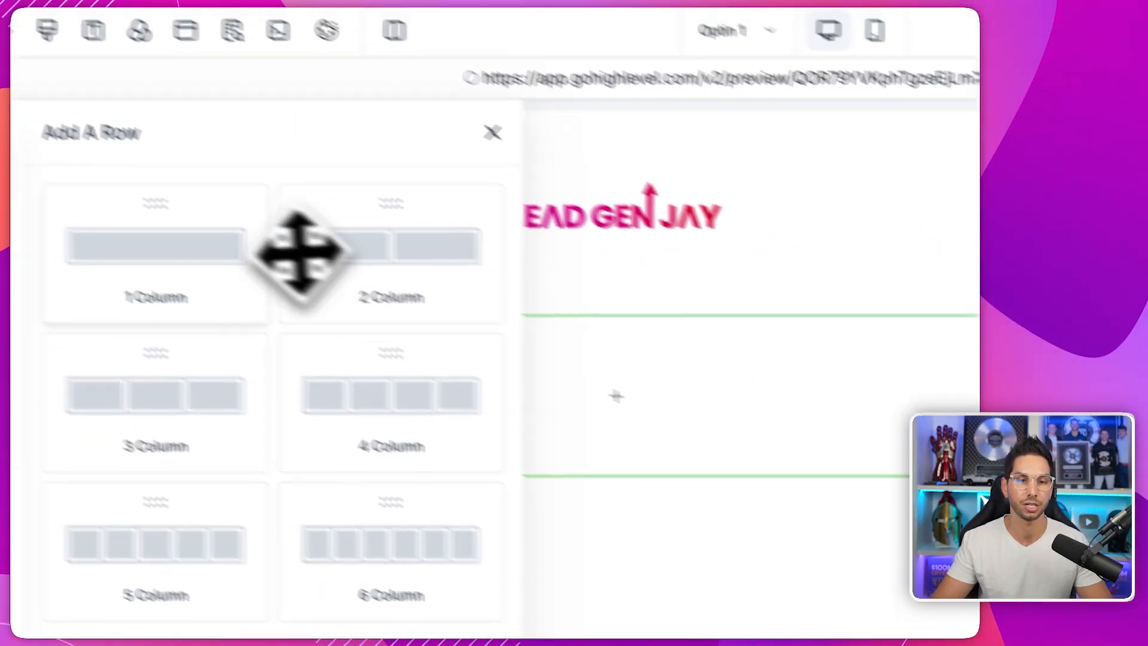
drag(299, 252, 597, 394)
click(592, 412)
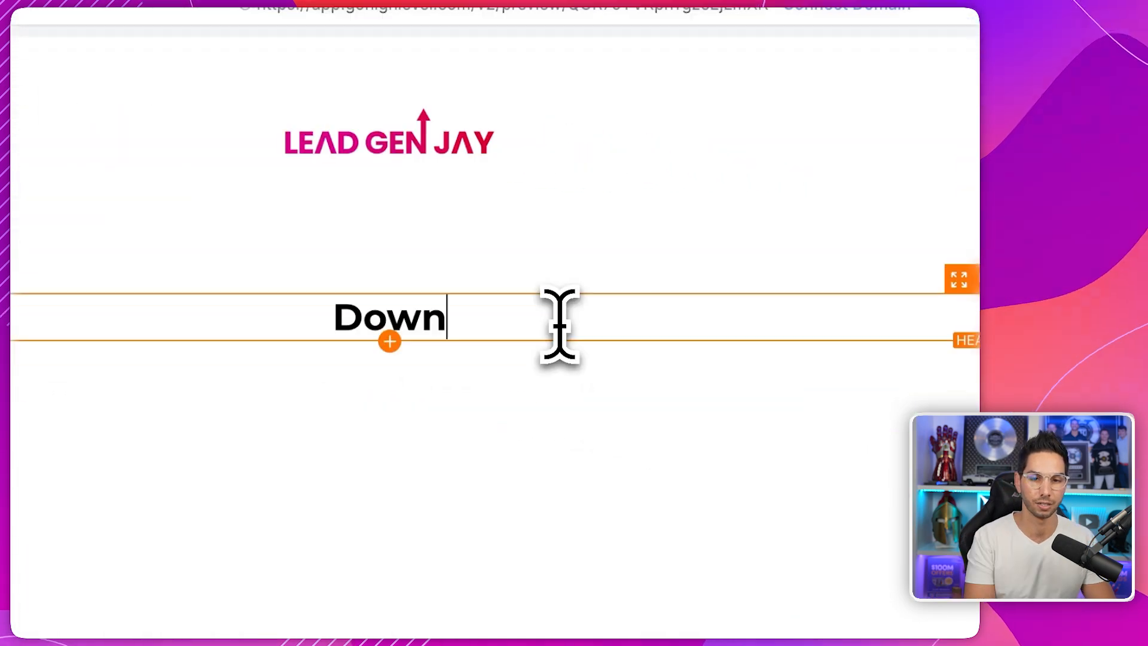
text(magnet)
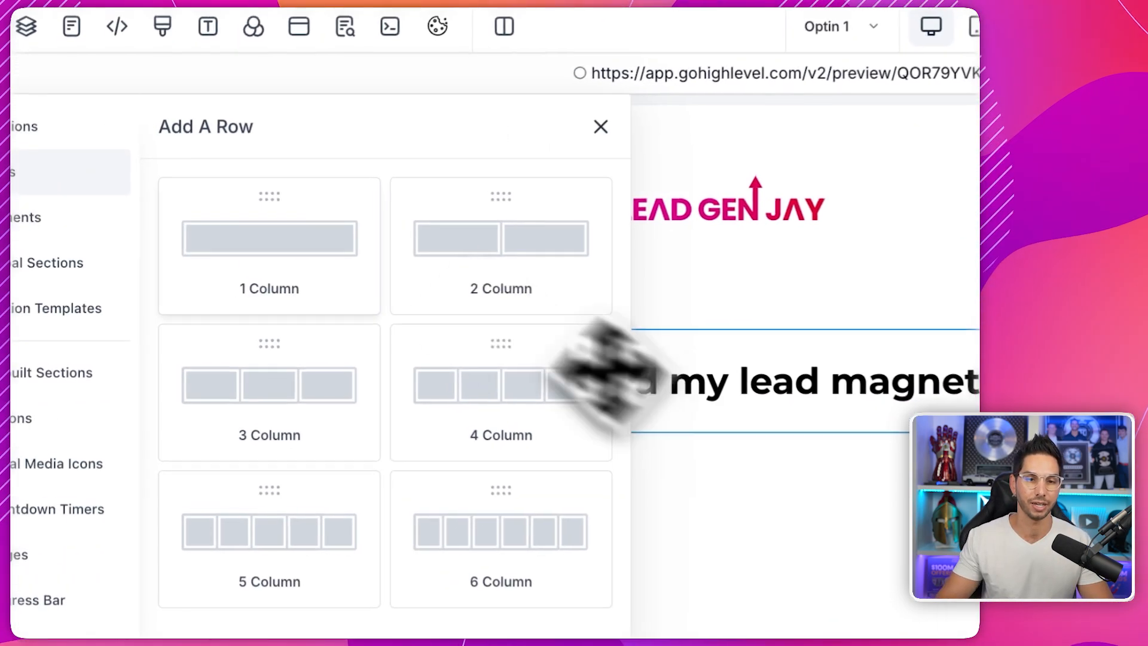
drag(628, 371, 705, 511)
click(697, 487)
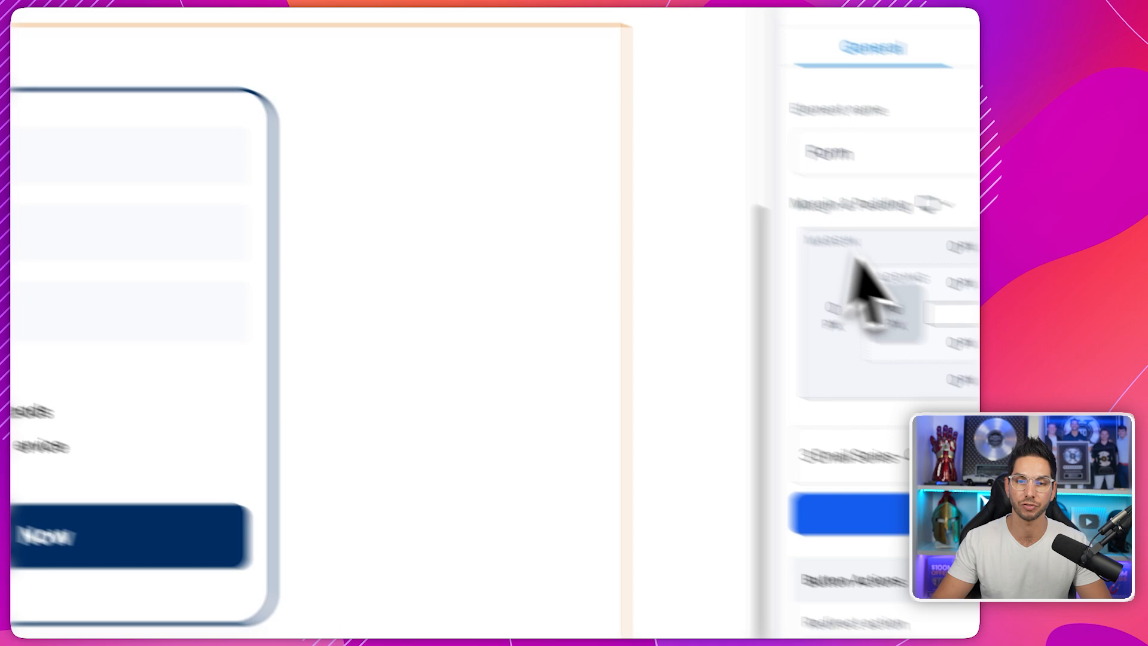
- Set the form's redirect action to Go to Next step
triple_click(891, 592)
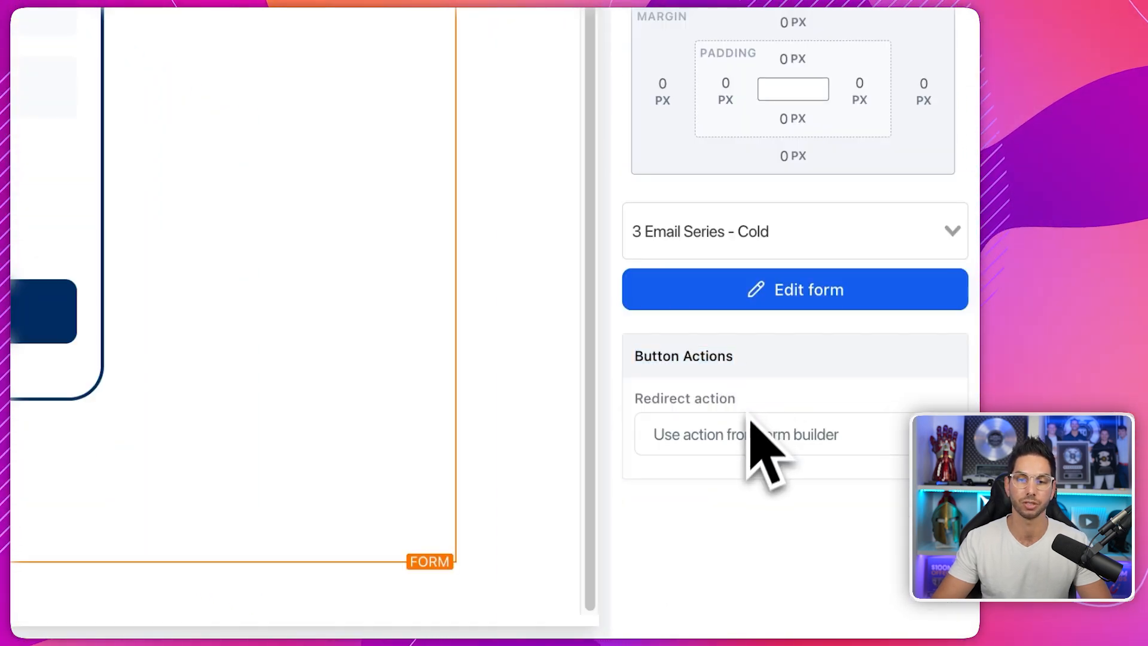
click(751, 426)
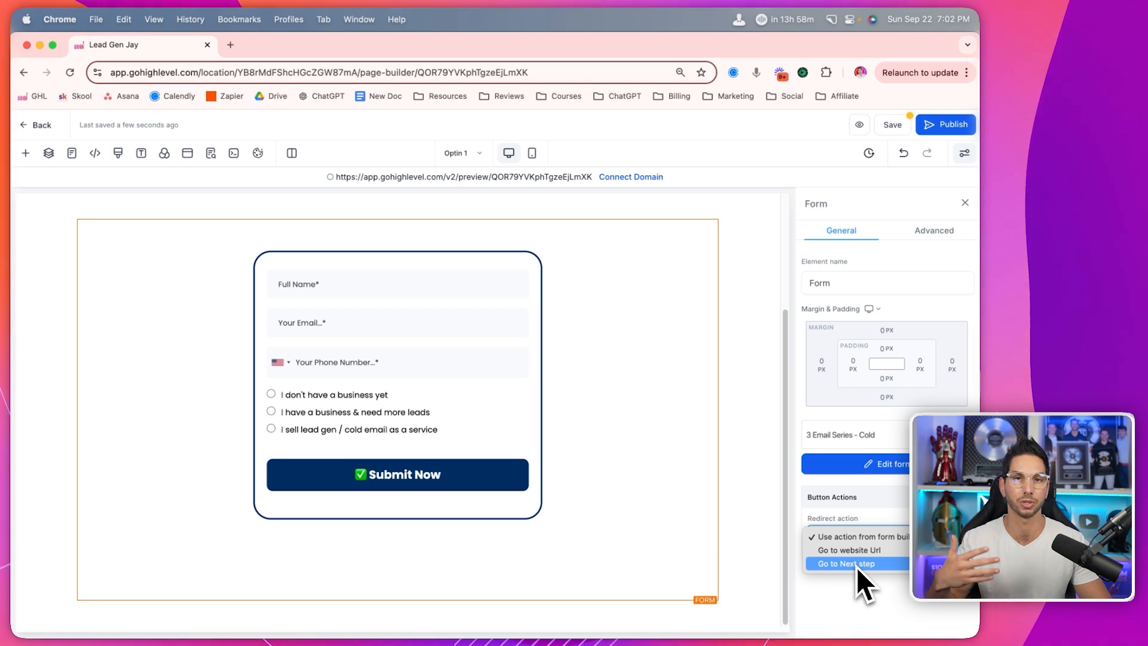
click(856, 567)
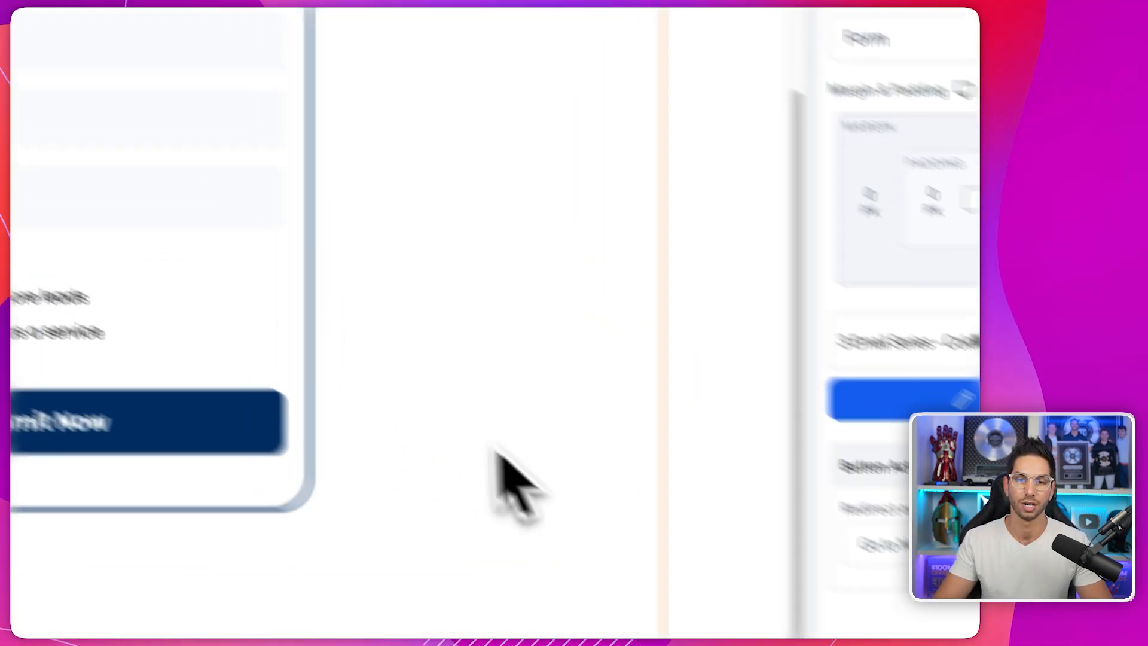
- Preview the Optin 1 page at mobile width
click(597, 108)
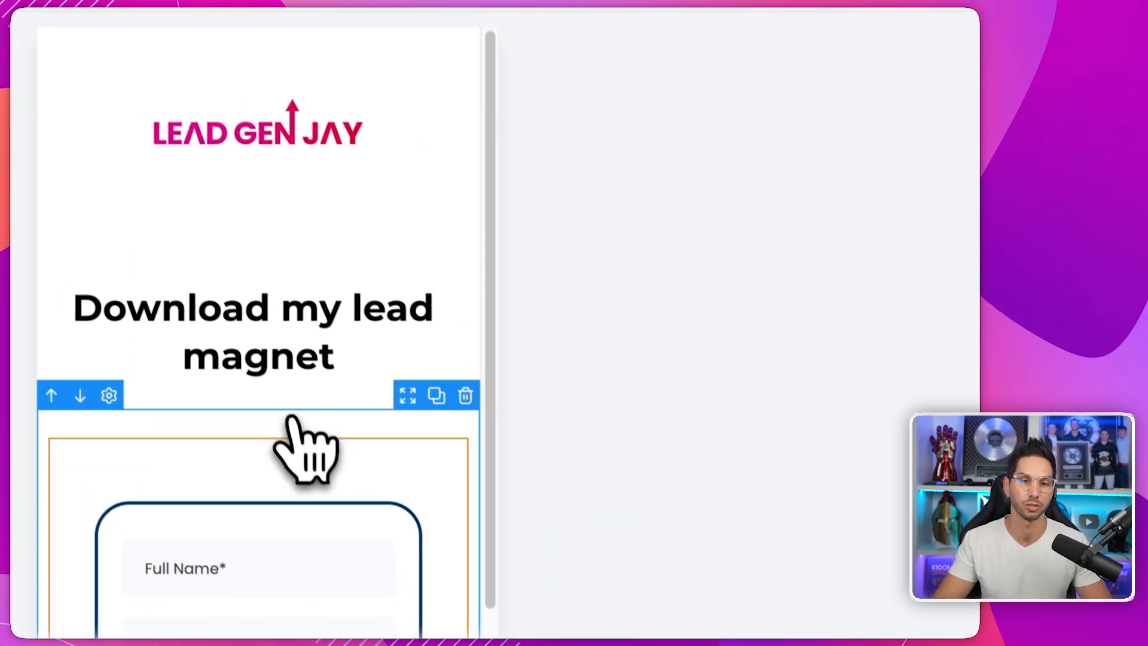
scroll(281, 526, down, 5)
scroll(278, 542, up, 5)
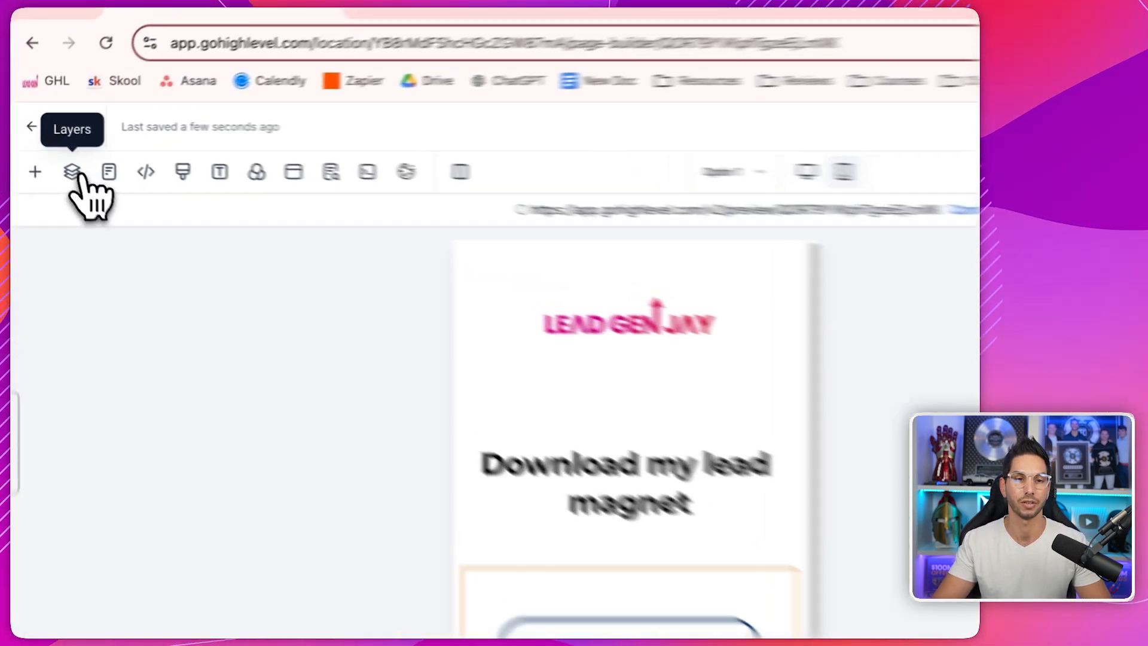
- Expand the second and logo sections in the page's Layers tree
click(53, 154)
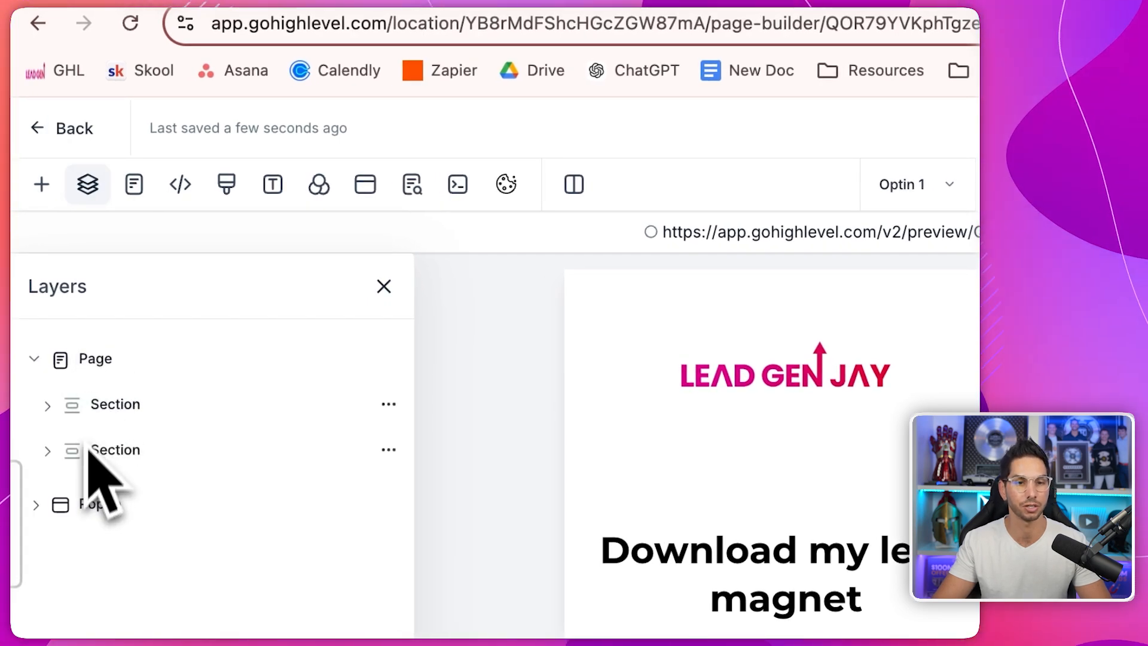
click(96, 439)
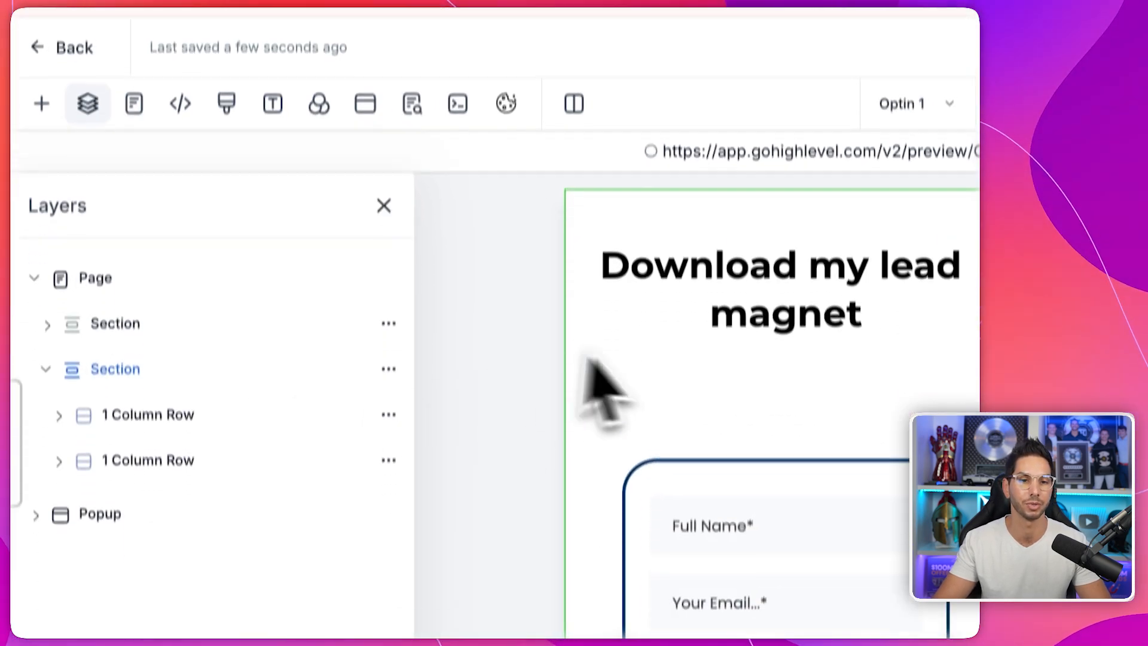
click(174, 293)
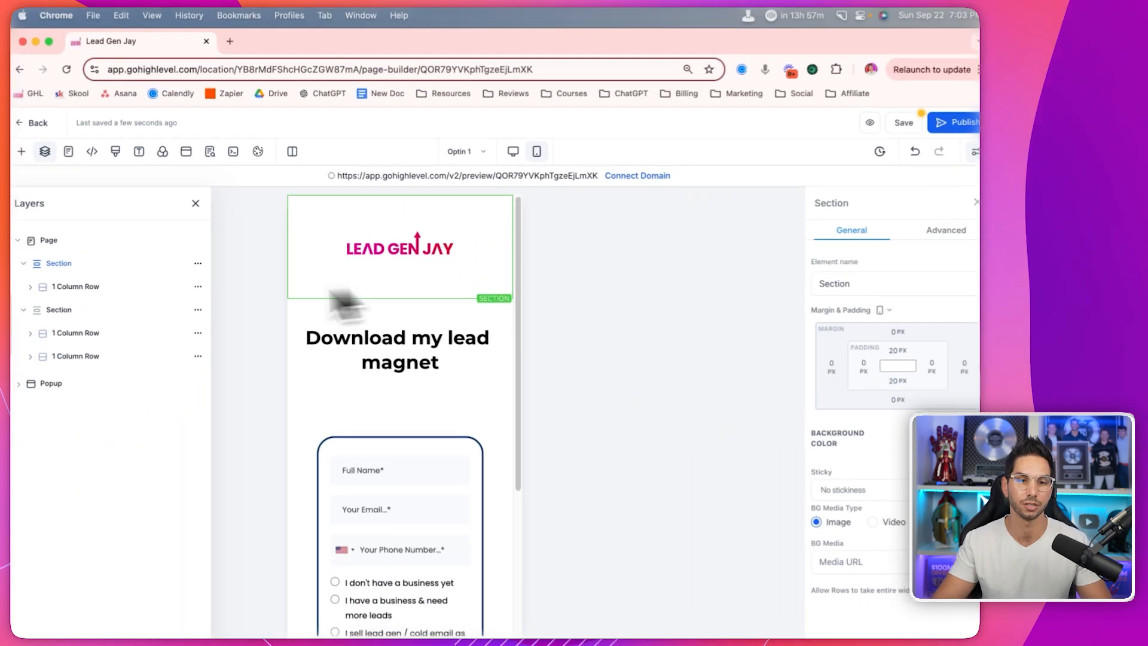
- Review the Pages list, header and footer tracking code, and the Typography settings (Montserrat, Lato)
click(71, 152)
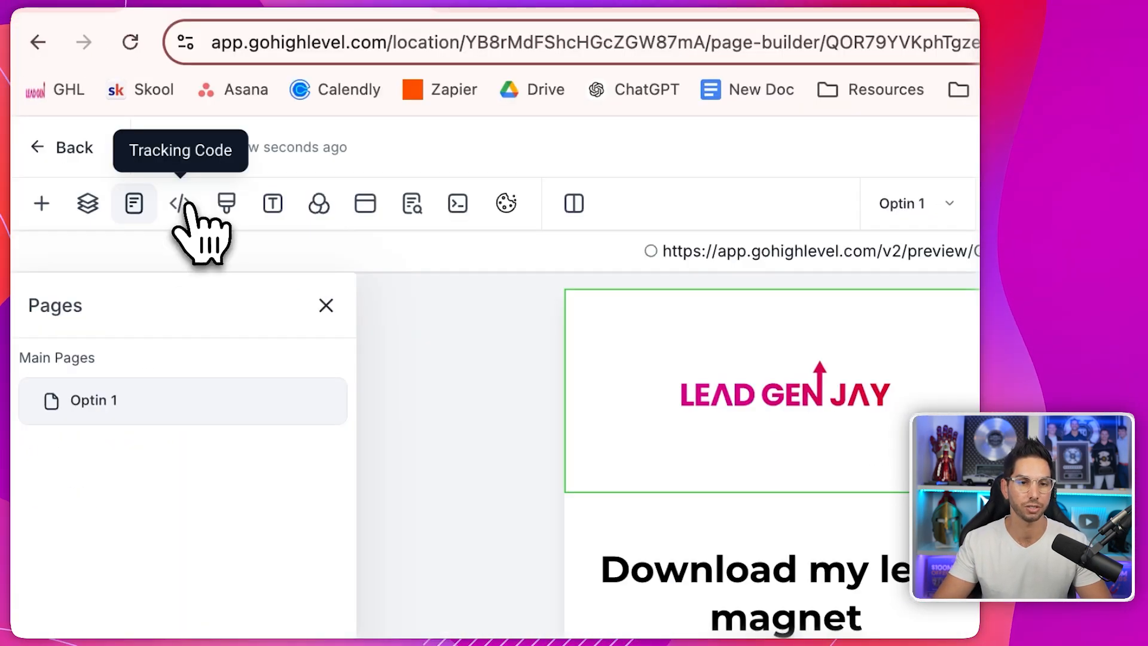
click(95, 152)
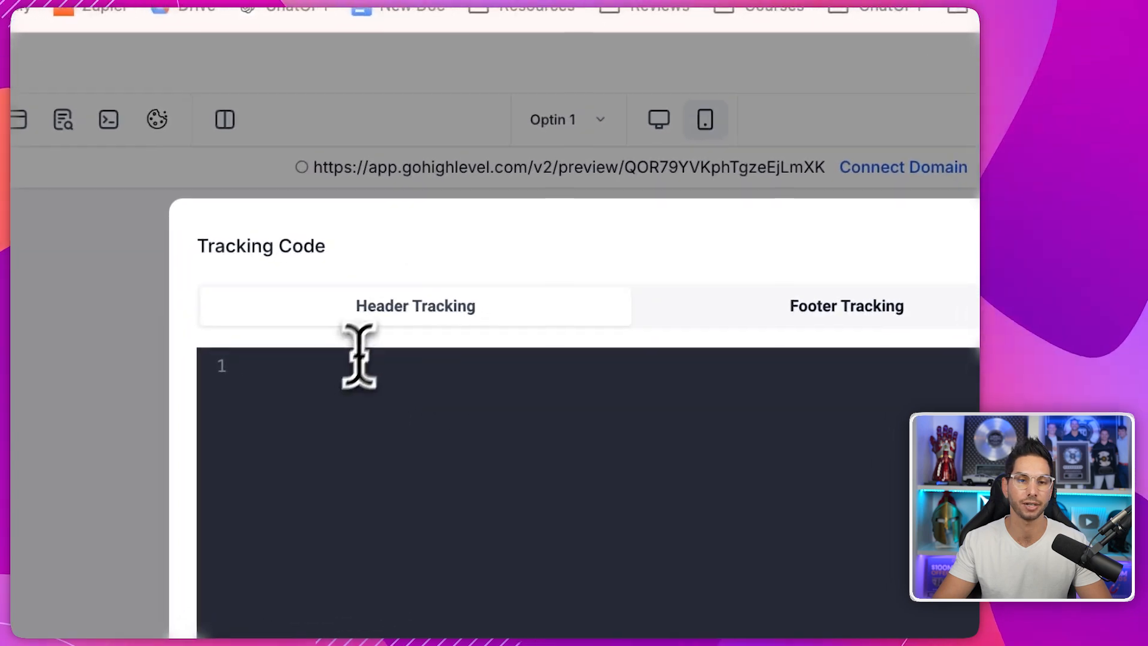
click(714, 316)
click(464, 312)
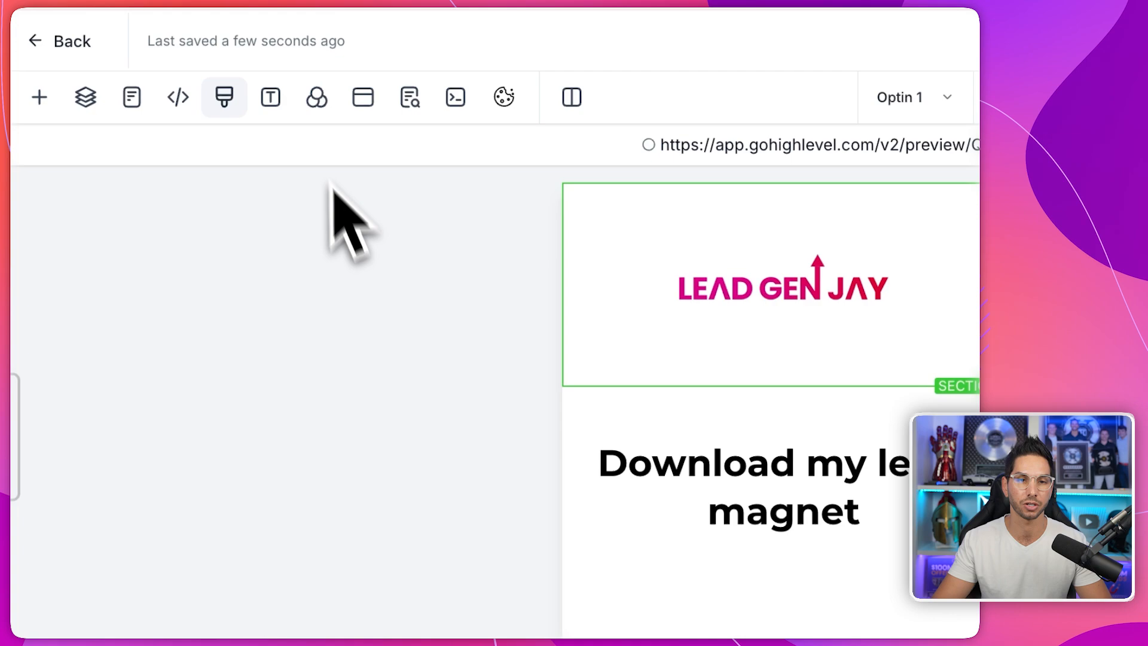
click(249, 99)
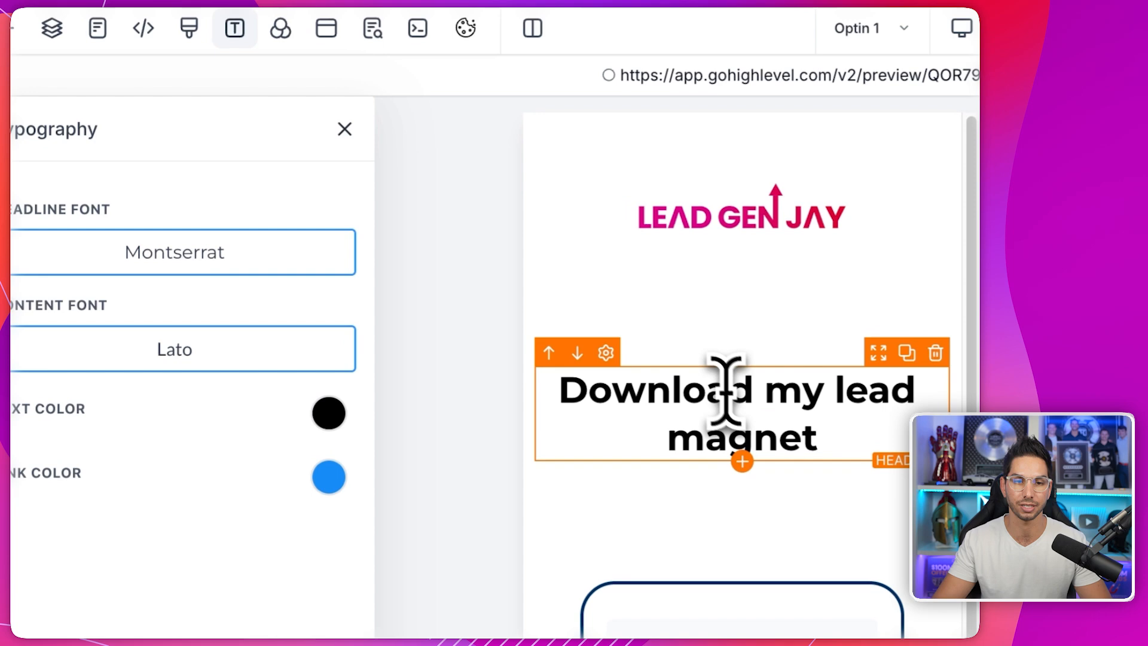
- Set the popup width to Full Page in Popup Settings
triple_click(380, 339)
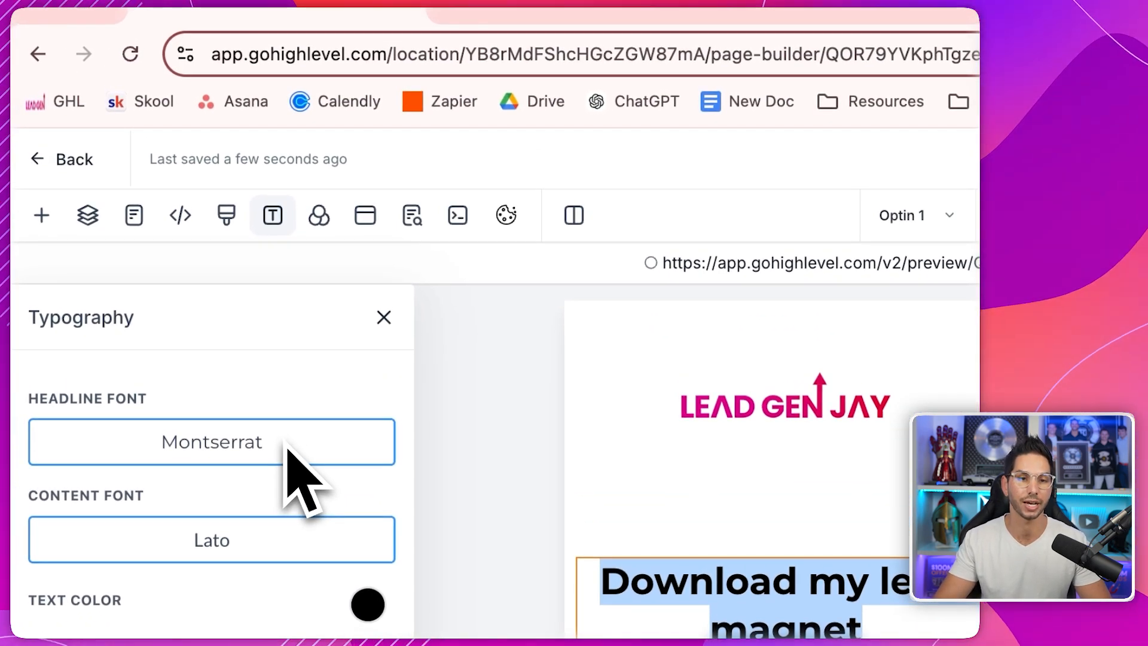
click(365, 215)
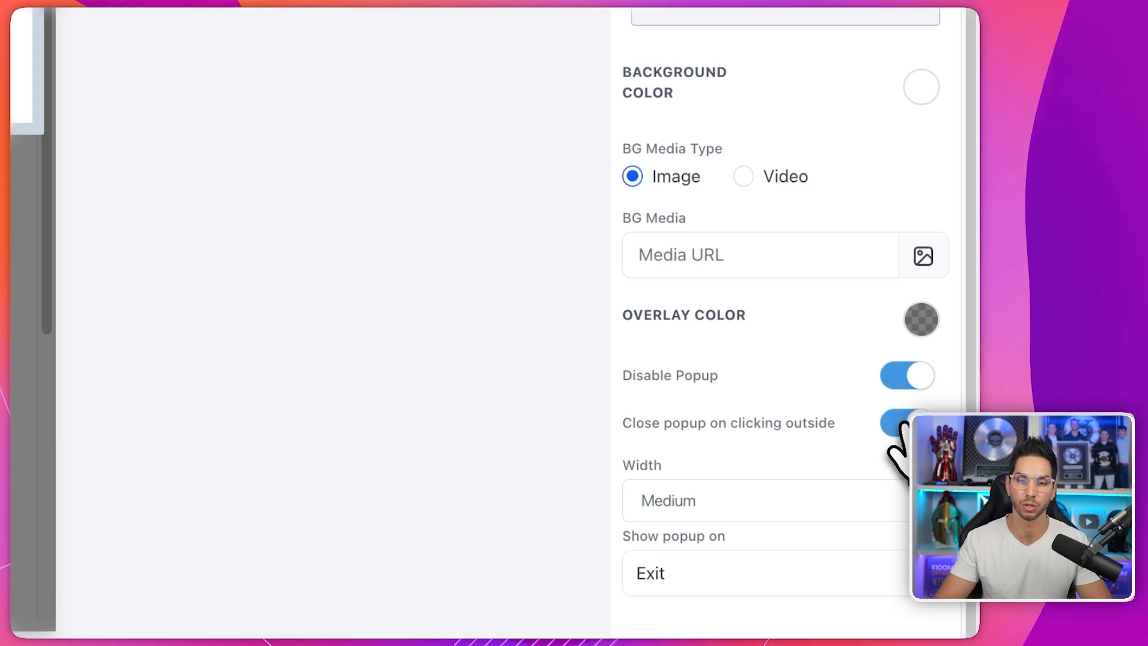
click(635, 516)
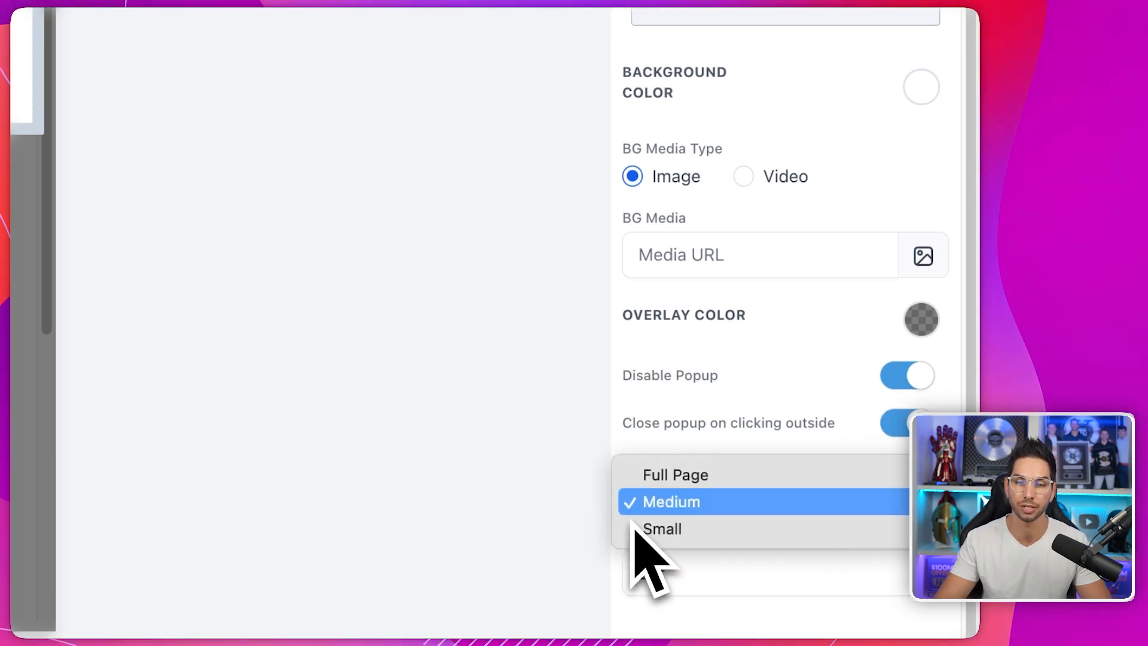
click(635, 478)
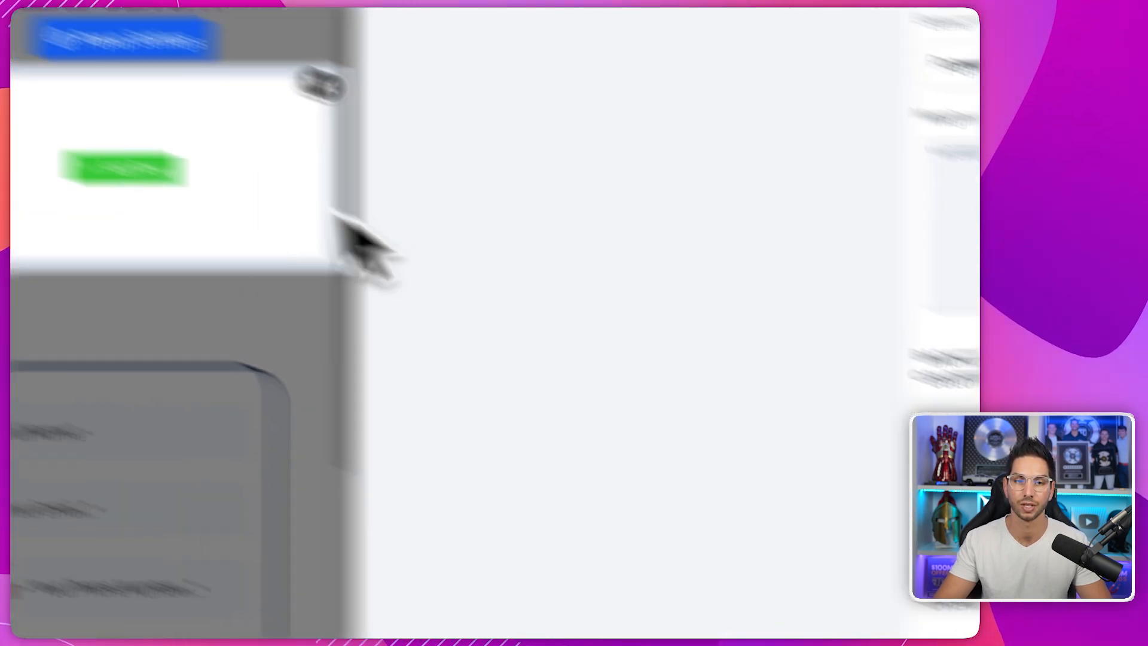
click(538, 305)
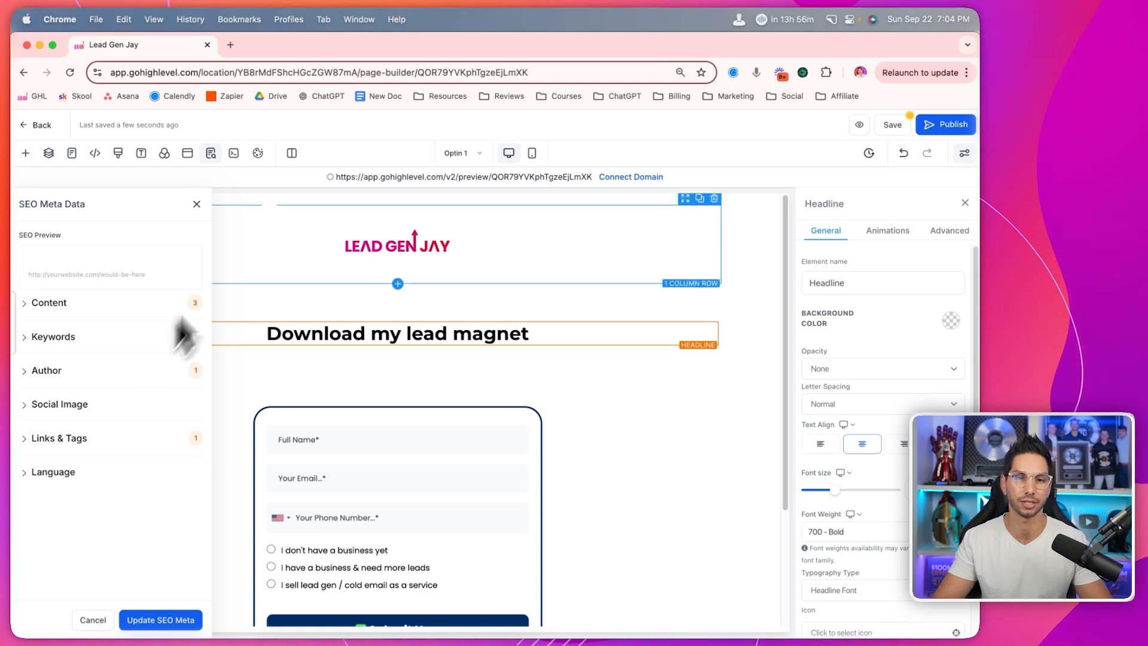
- Save the opt-in page and publish it on the leadgenjay.com domain
click(891, 126)
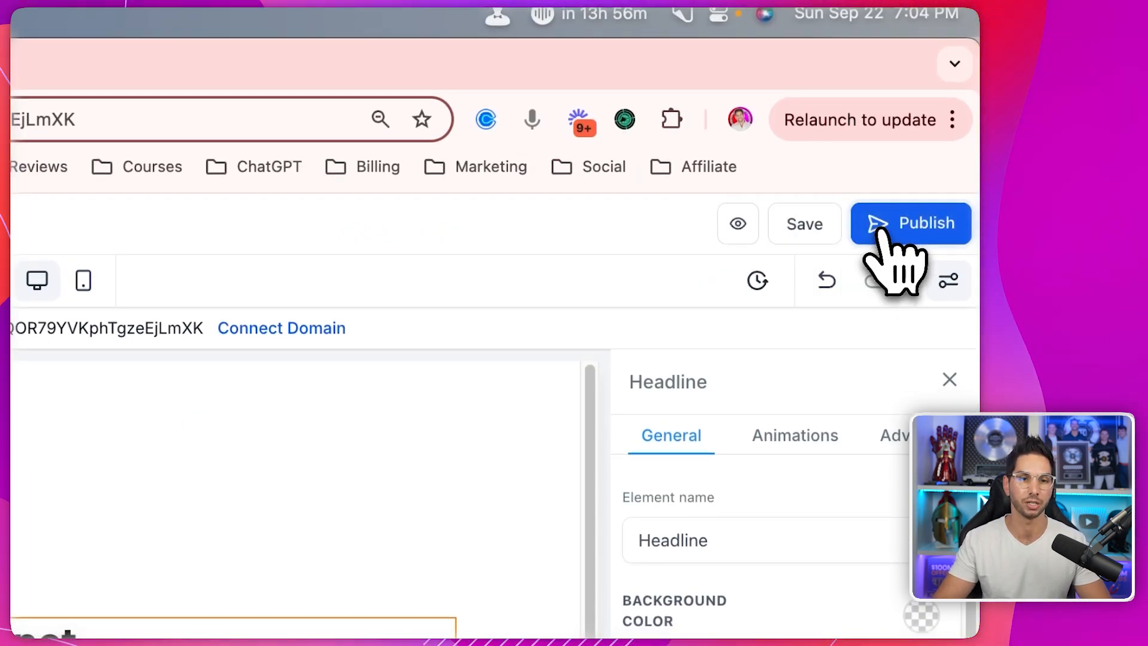
click(882, 231)
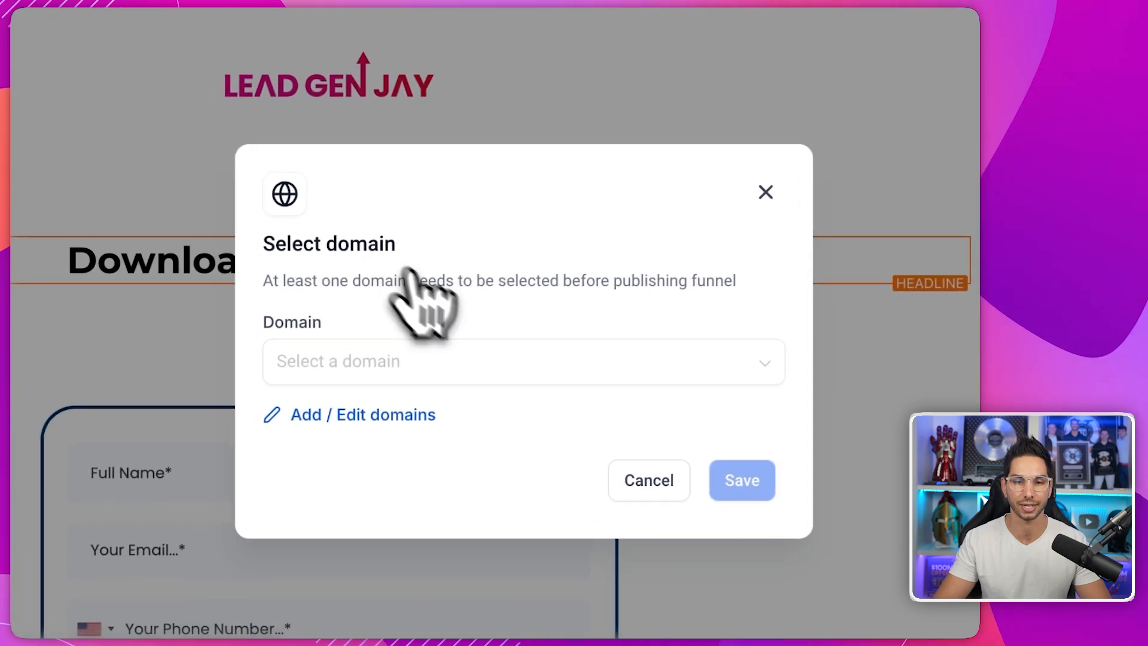
click(407, 362)
click(425, 389)
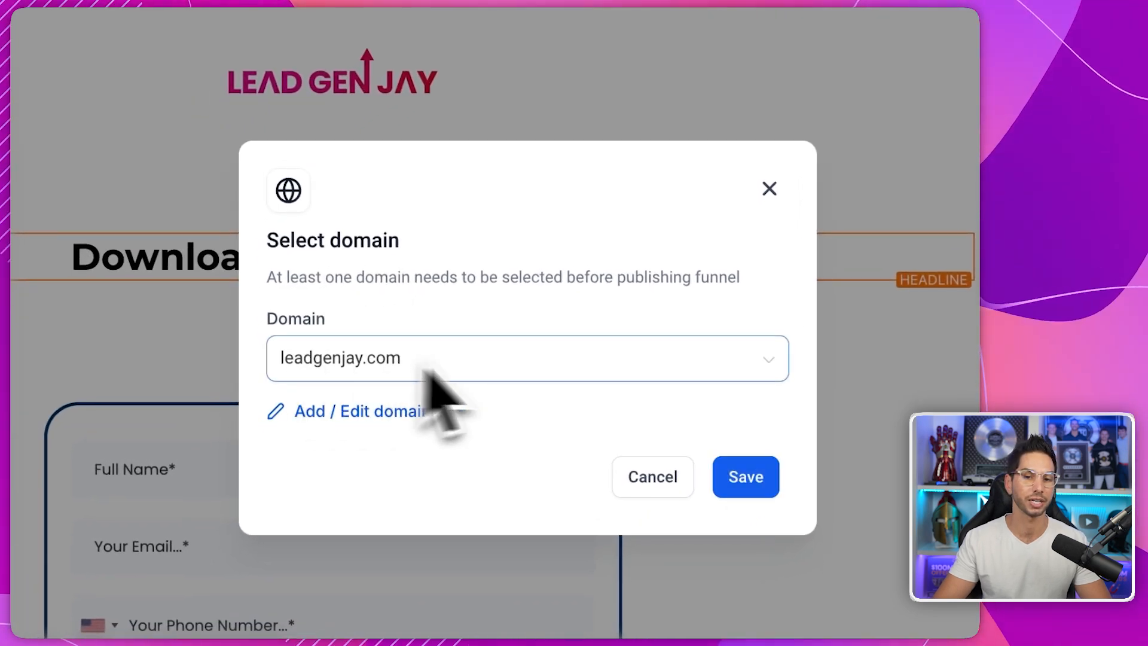
click(733, 476)
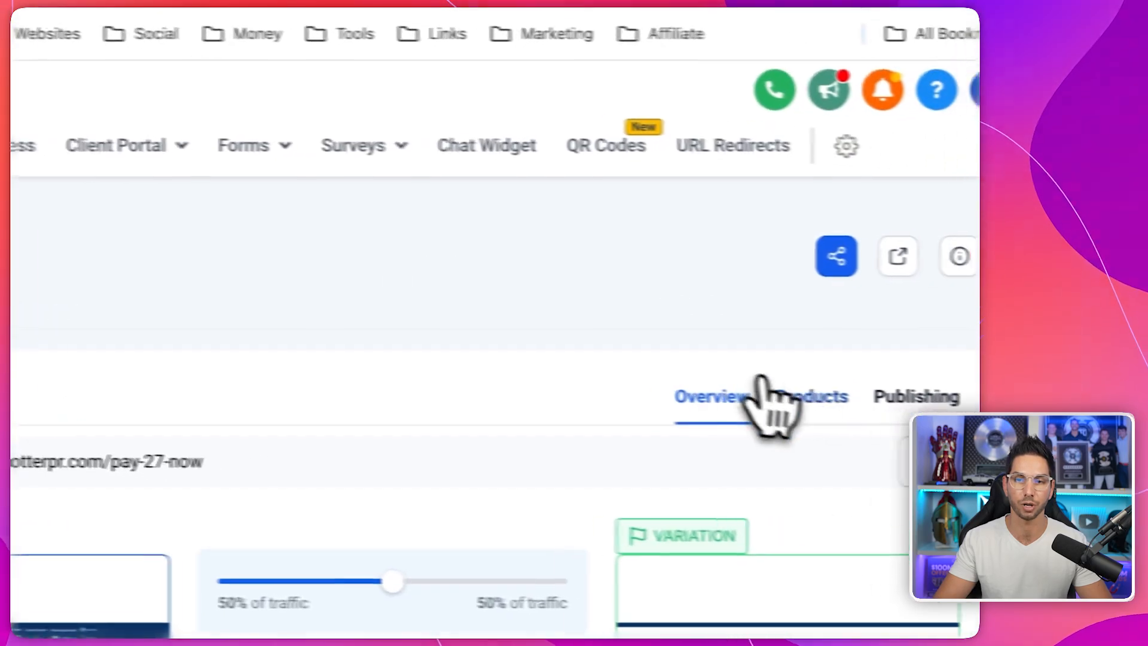
- Attach the Insiders Lifetime Membership product at the OTO $497 price to the Optin 1 step
click(777, 395)
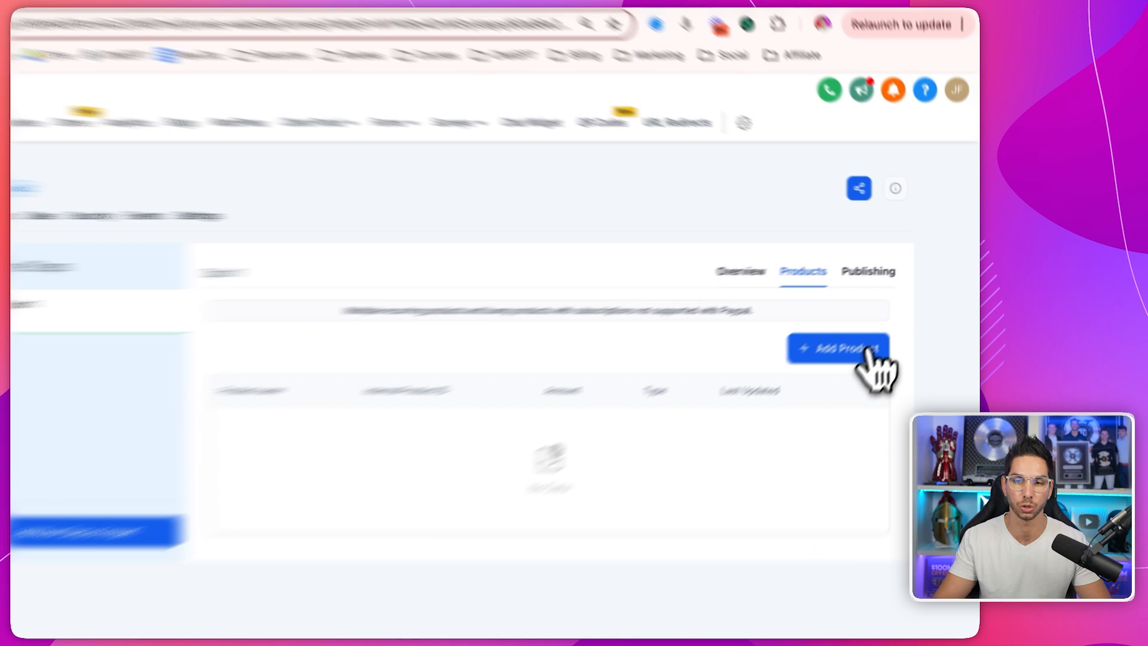
click(896, 323)
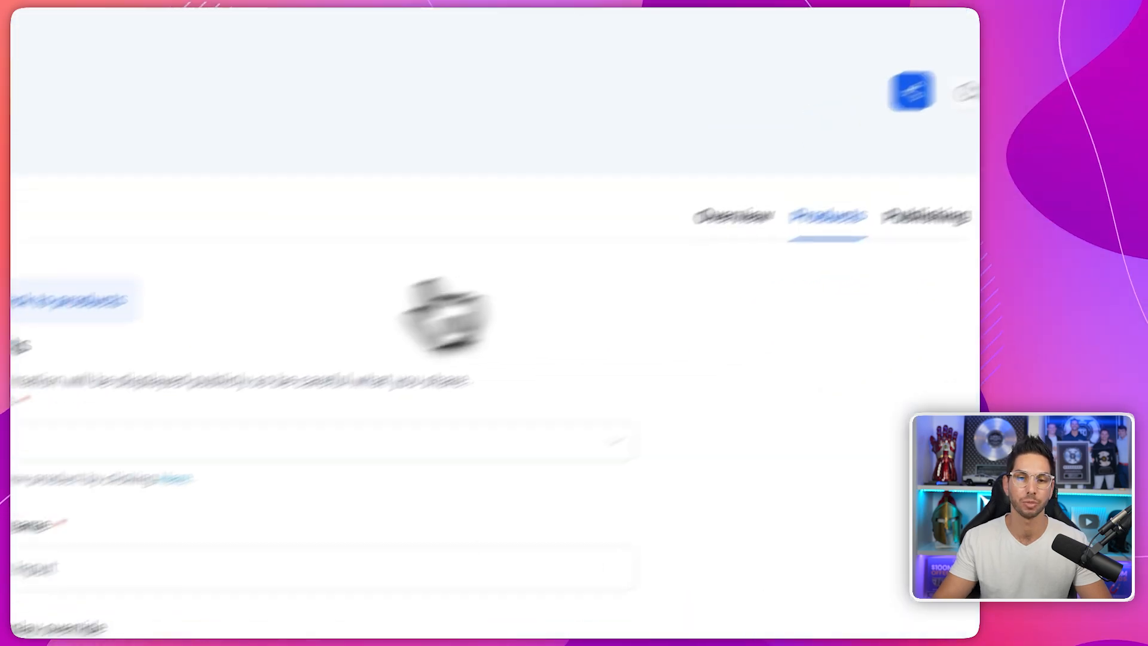
click(353, 356)
click(371, 434)
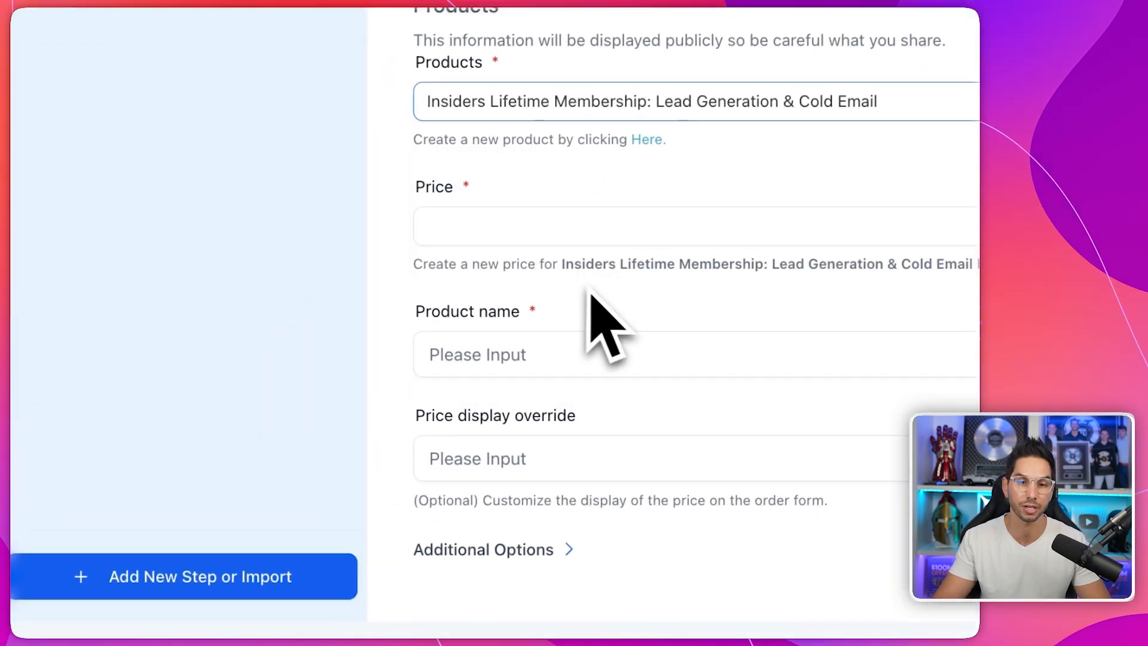
click(582, 233)
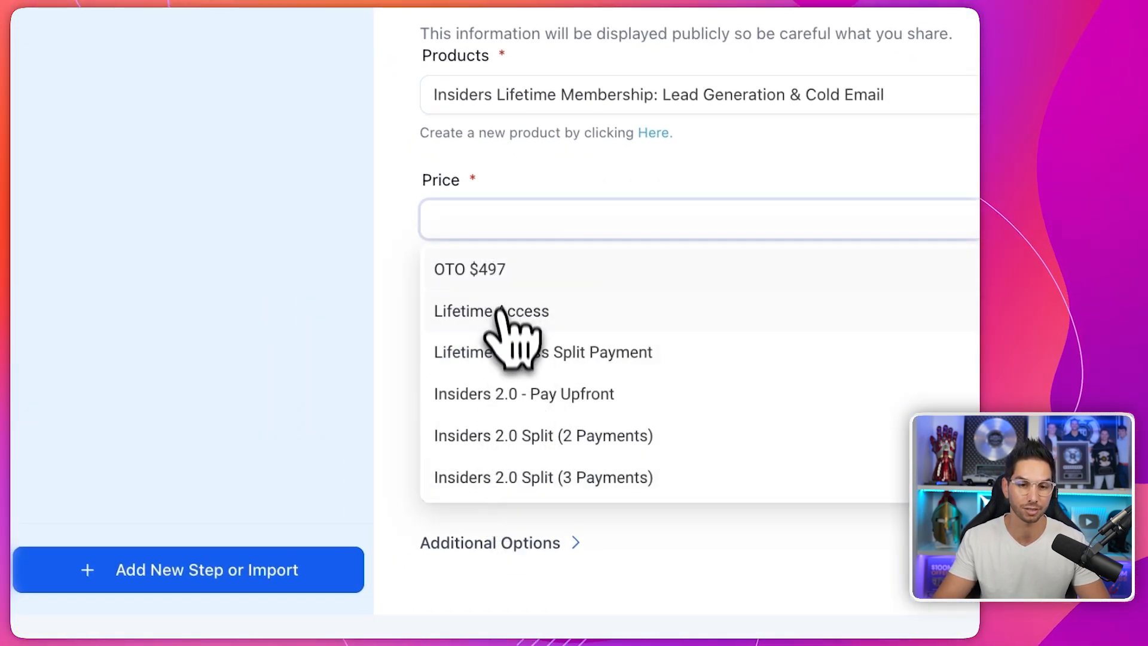
click(496, 272)
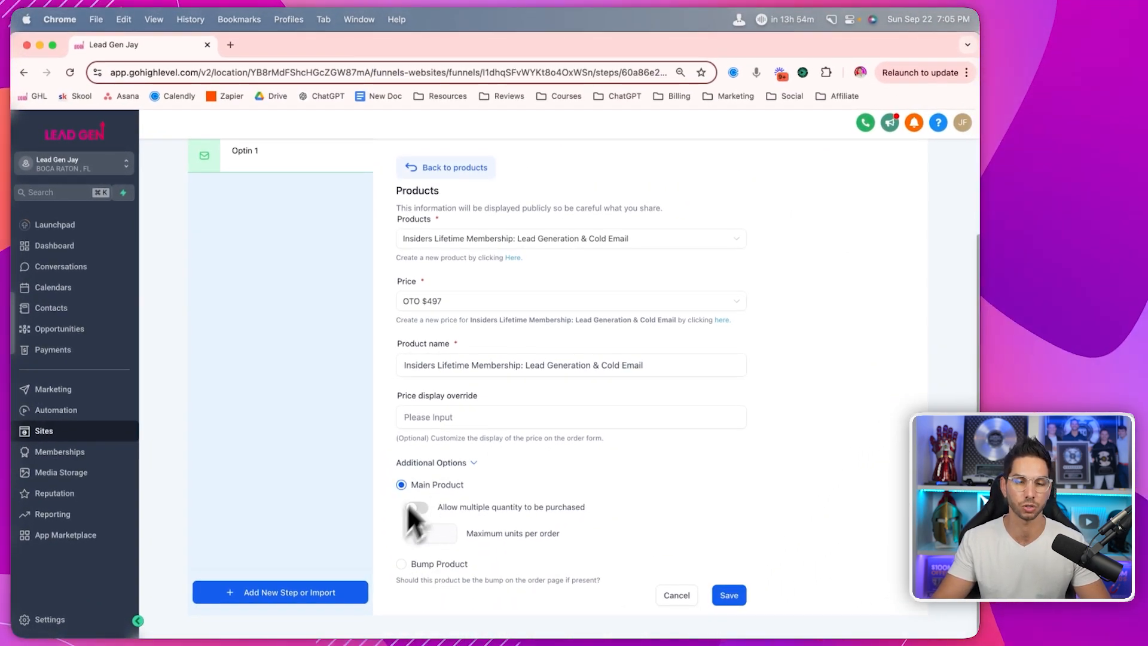
scroll(395, 496, up, 3)
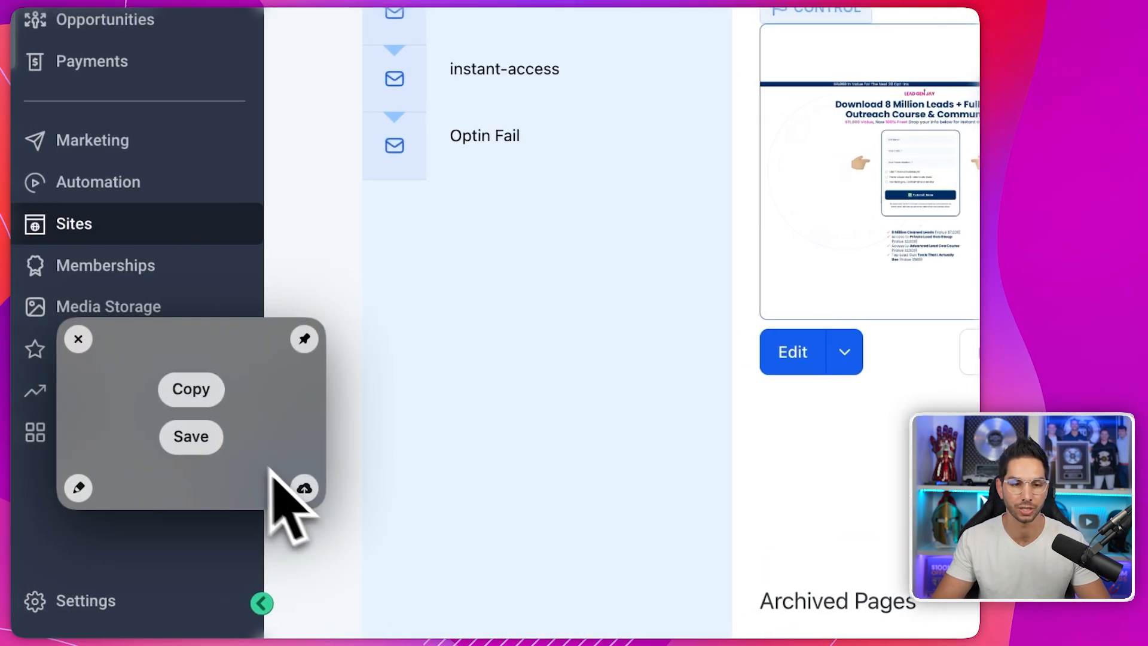
- Declare the Control page the 8M Lead Download split-test winner, then start adding a new variation
click(191, 437)
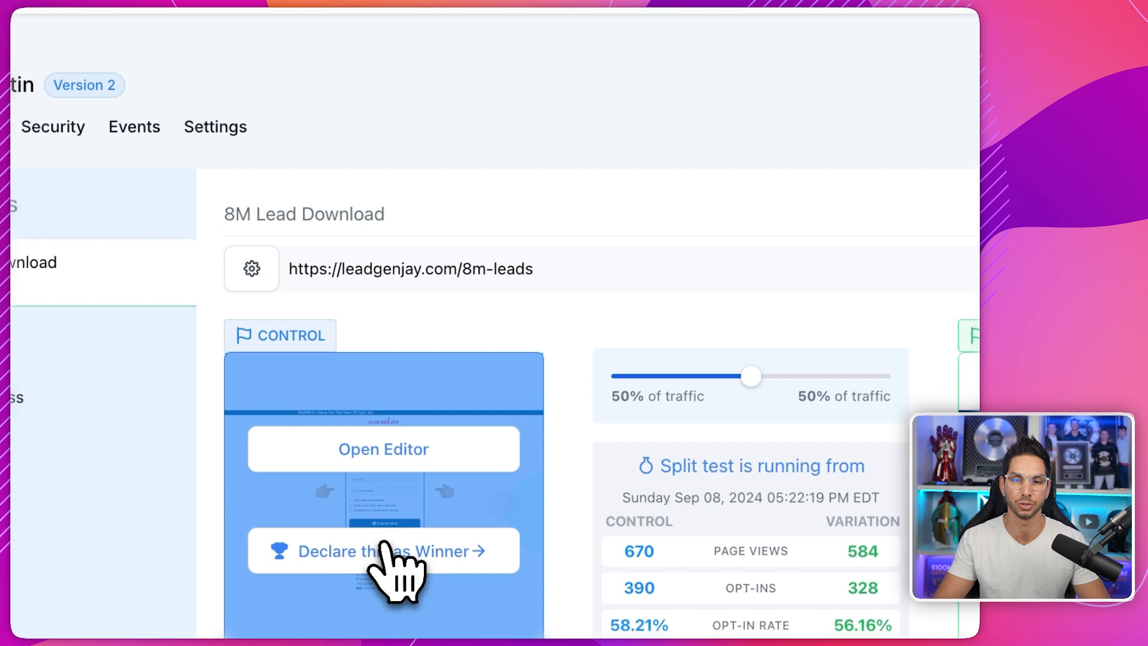
click(187, 353)
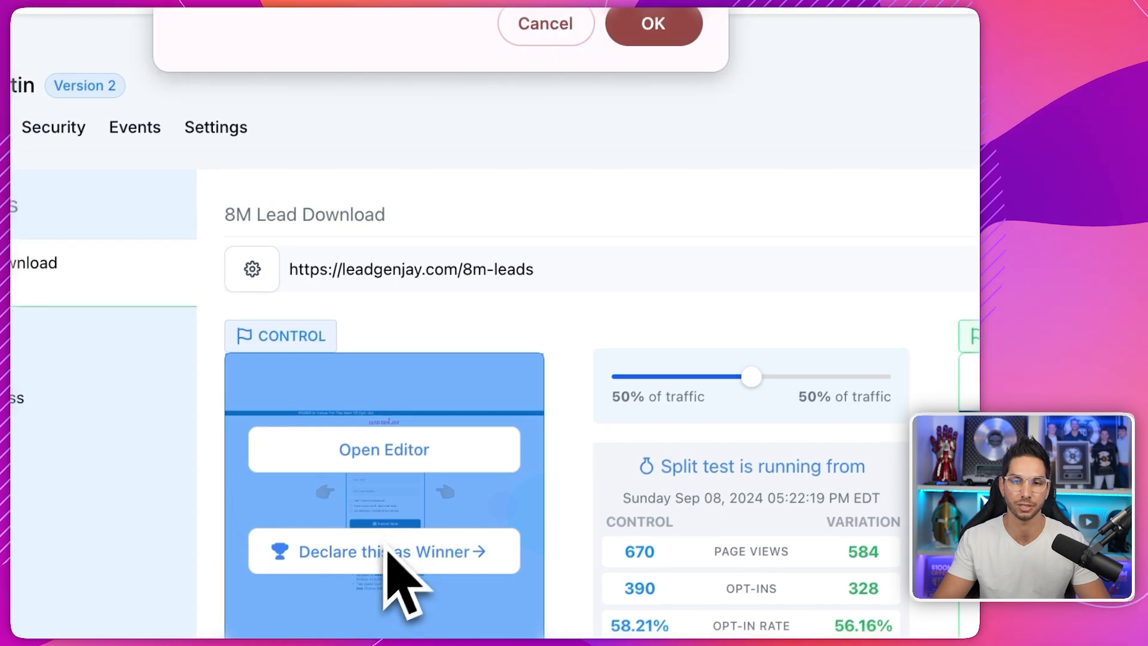
key(Return)
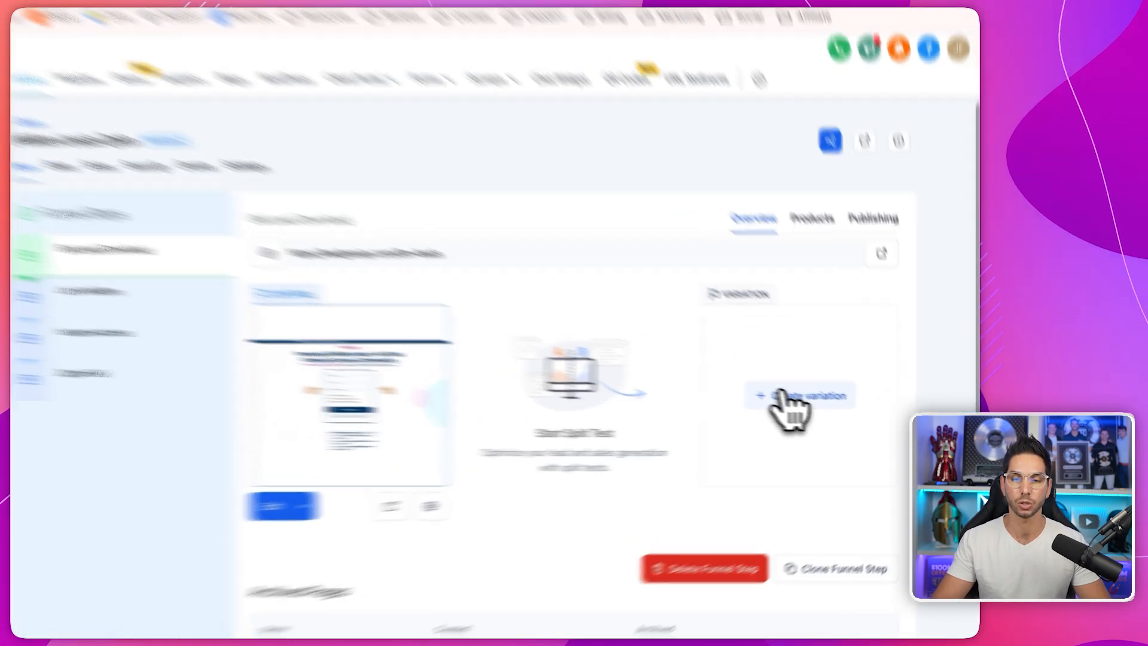
click(831, 388)
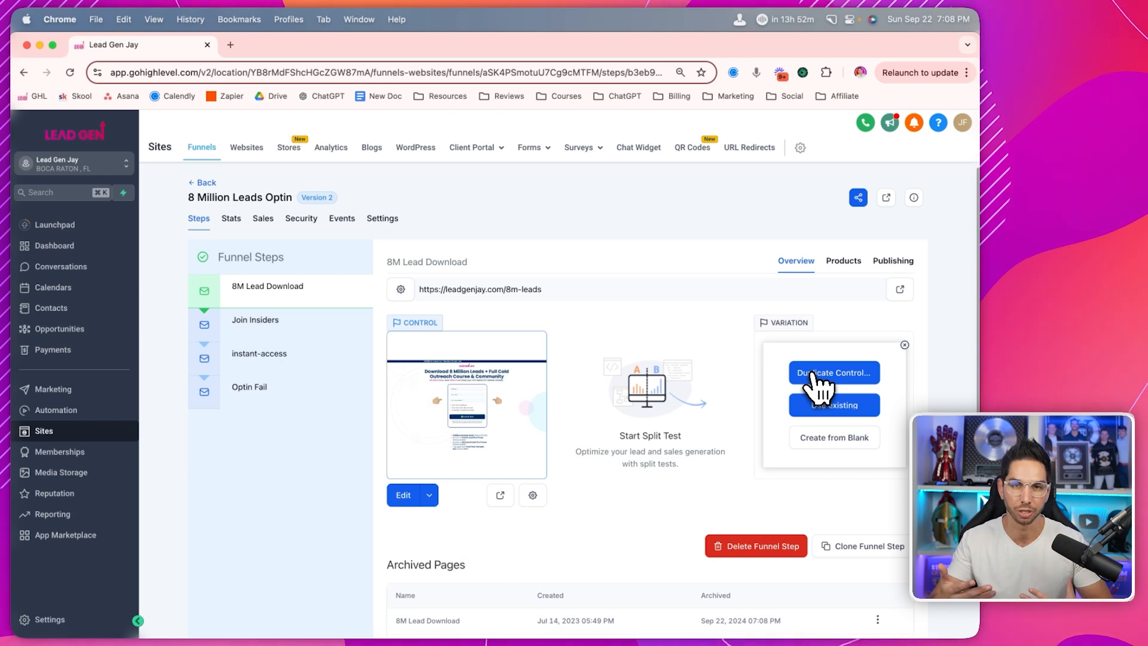
- Duplicate the control as the new variation and edit its sub headline in a new tab
click(813, 374)
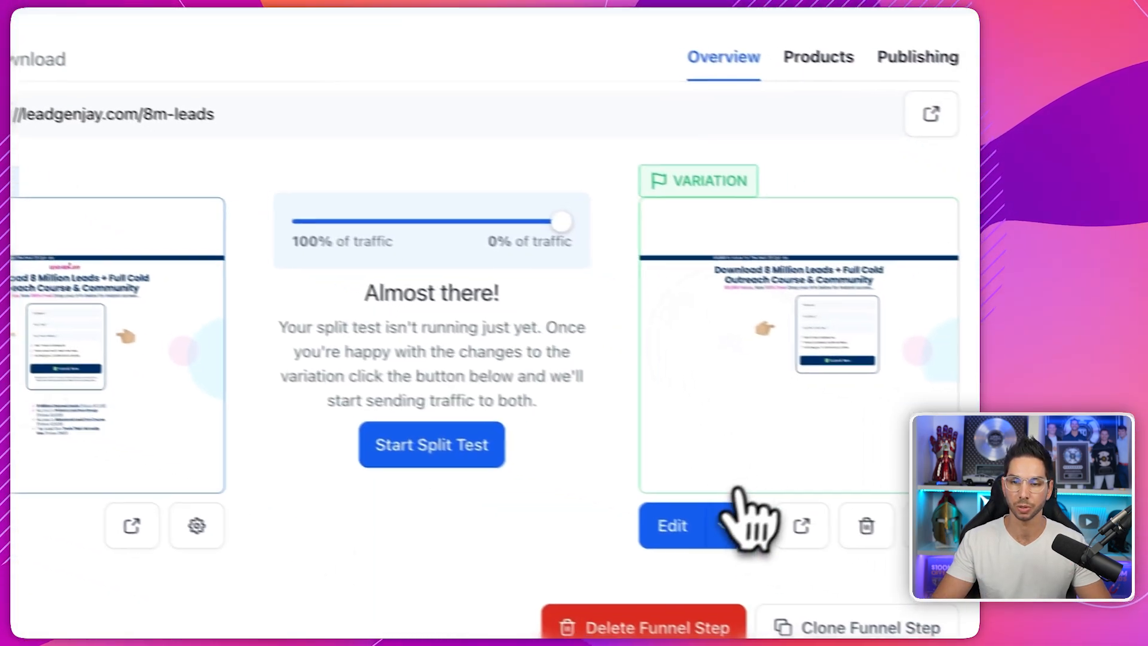
click(863, 570)
click(862, 520)
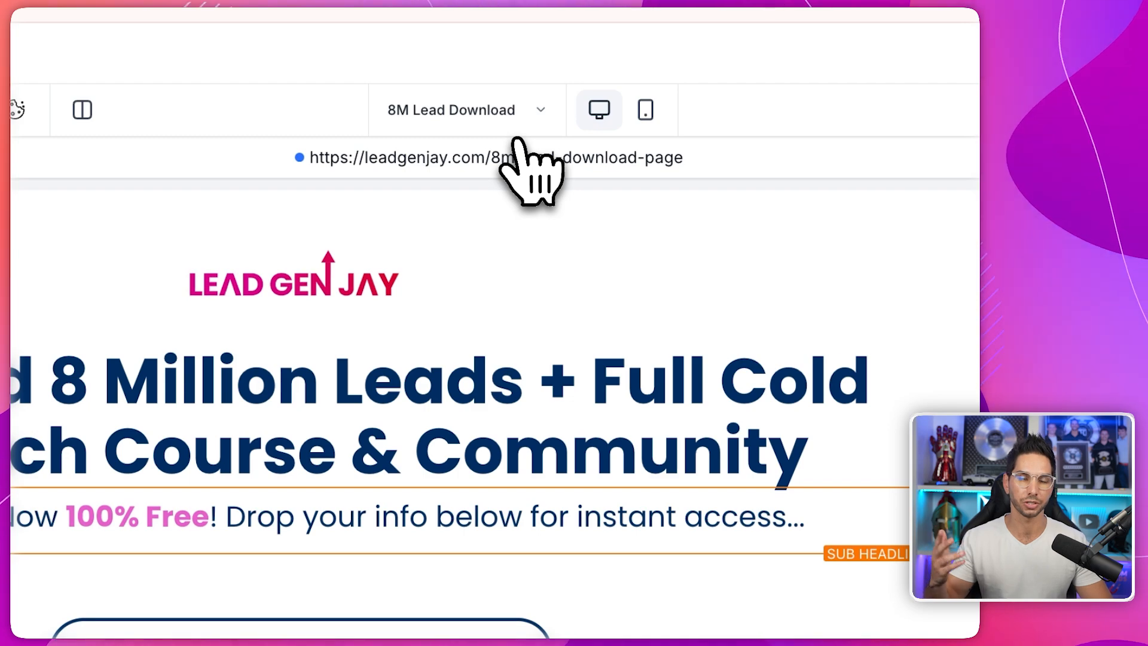
click(391, 516)
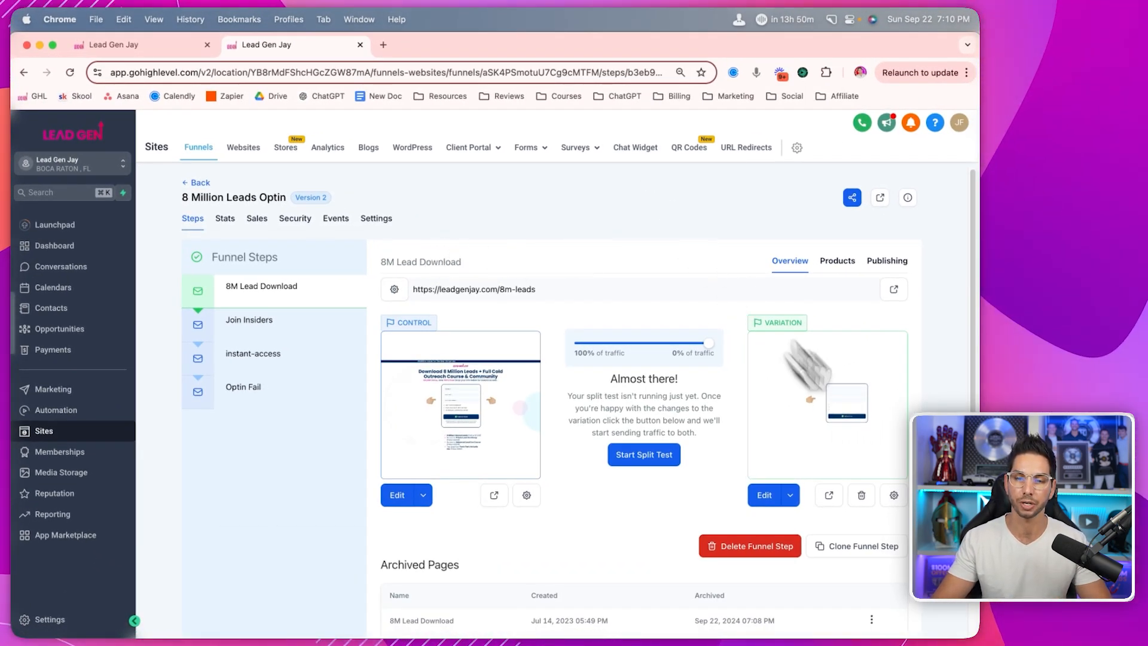
- Change the variation page's path to /8millionleads
click(894, 495)
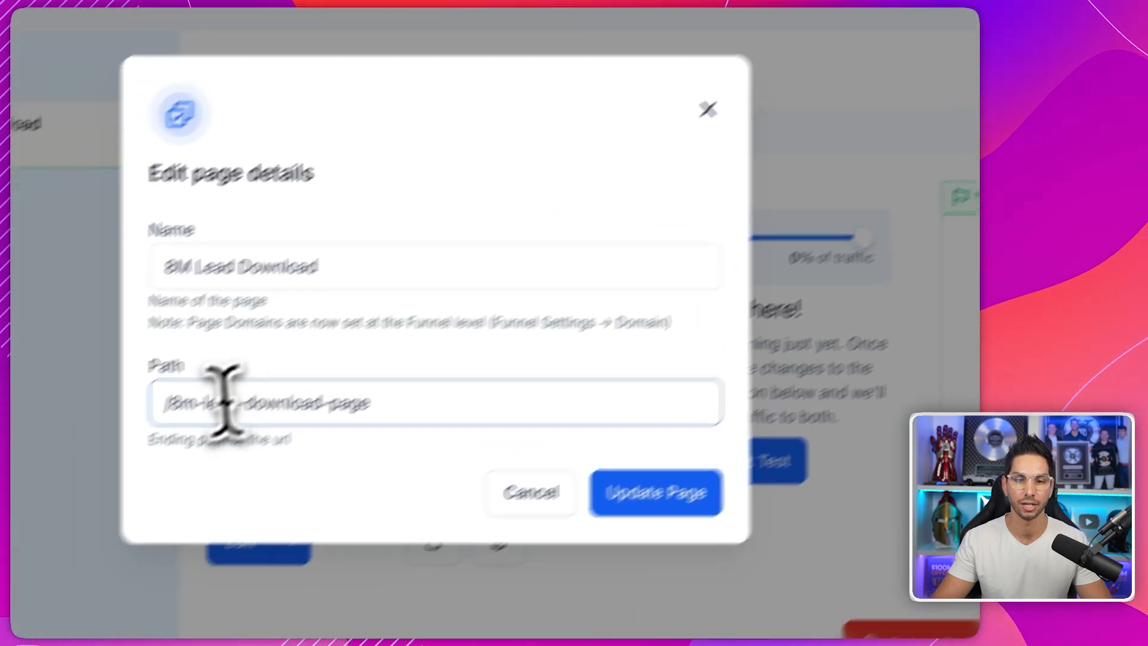
drag(170, 402, 434, 402)
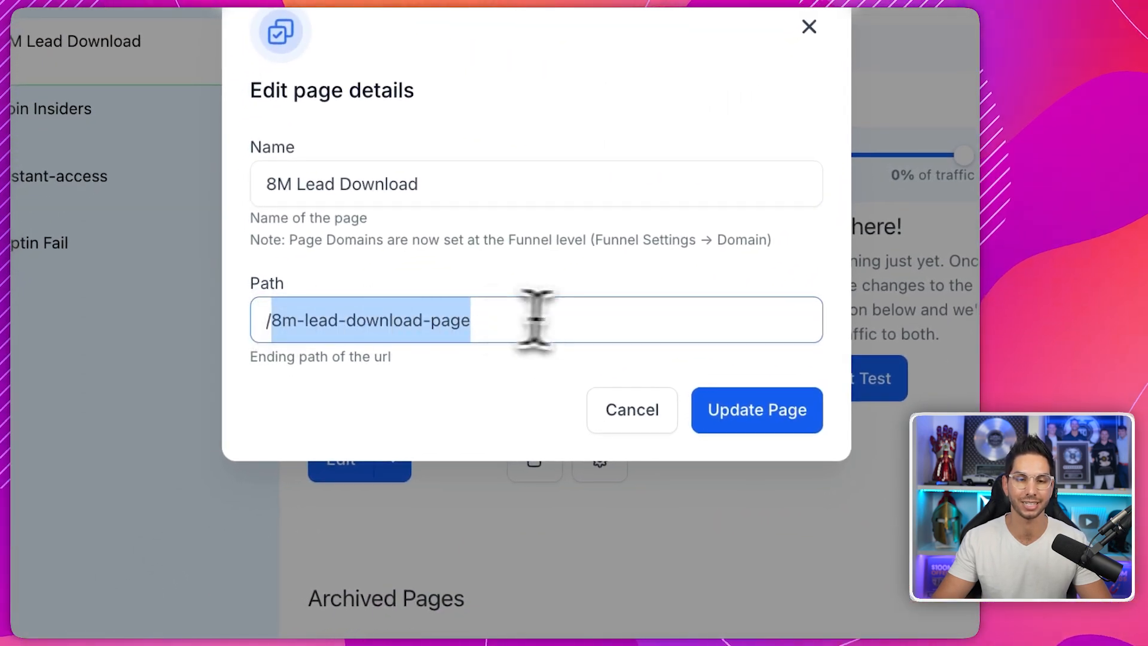
text(8millionlead)
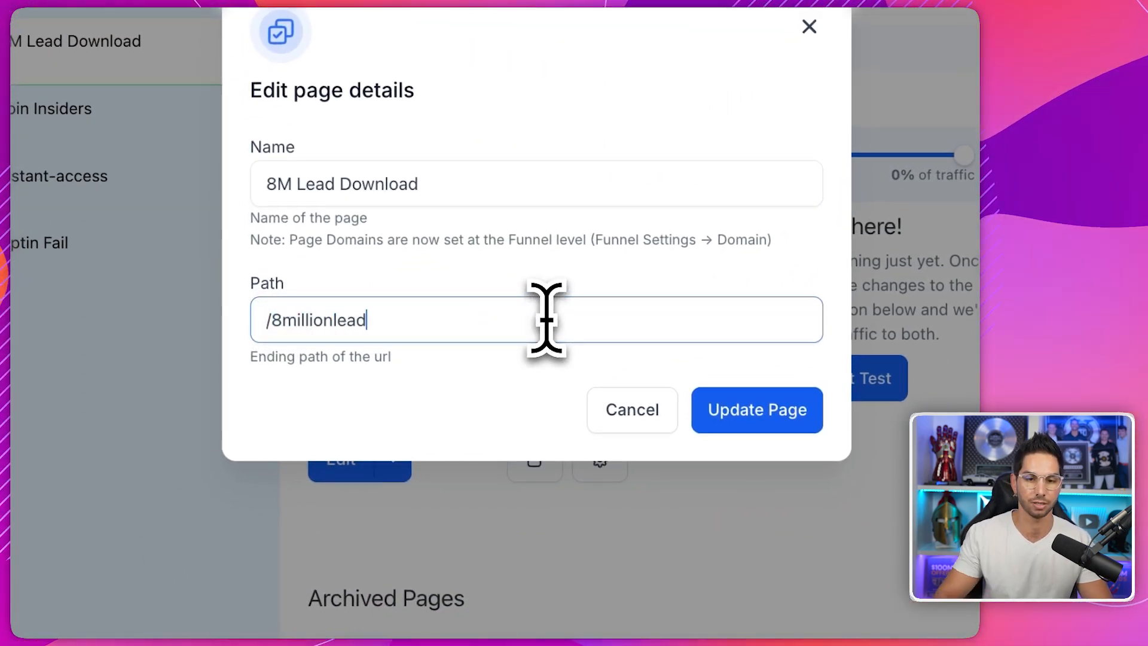
key(Return)
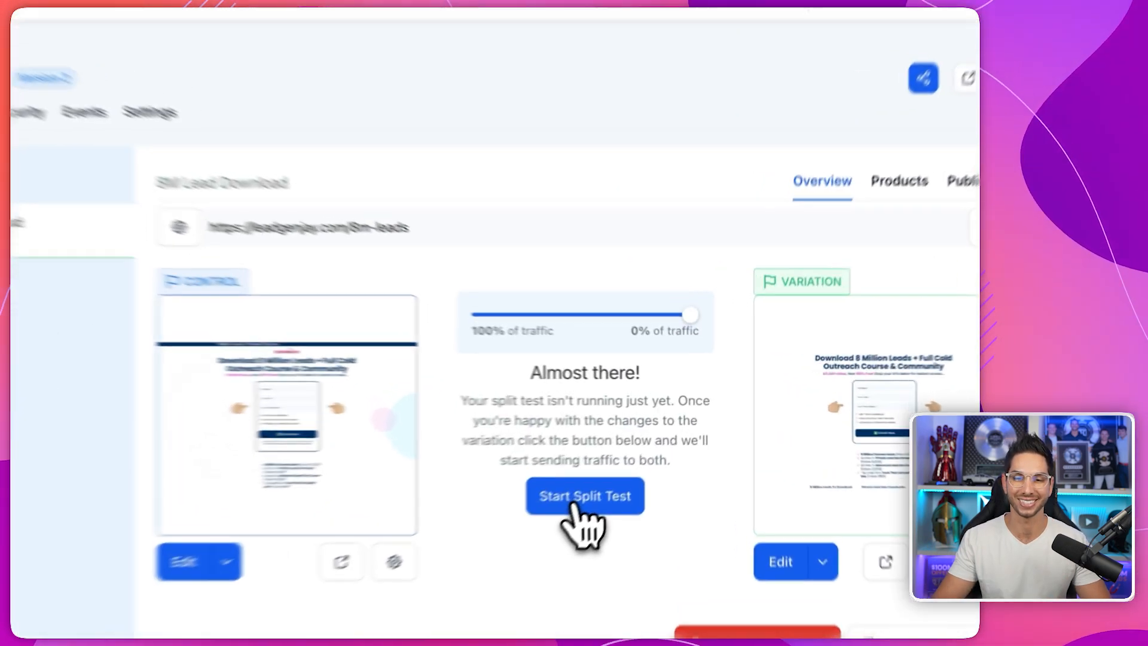
- Start the split test with a 50/50 traffic split between control and variation
click(638, 456)
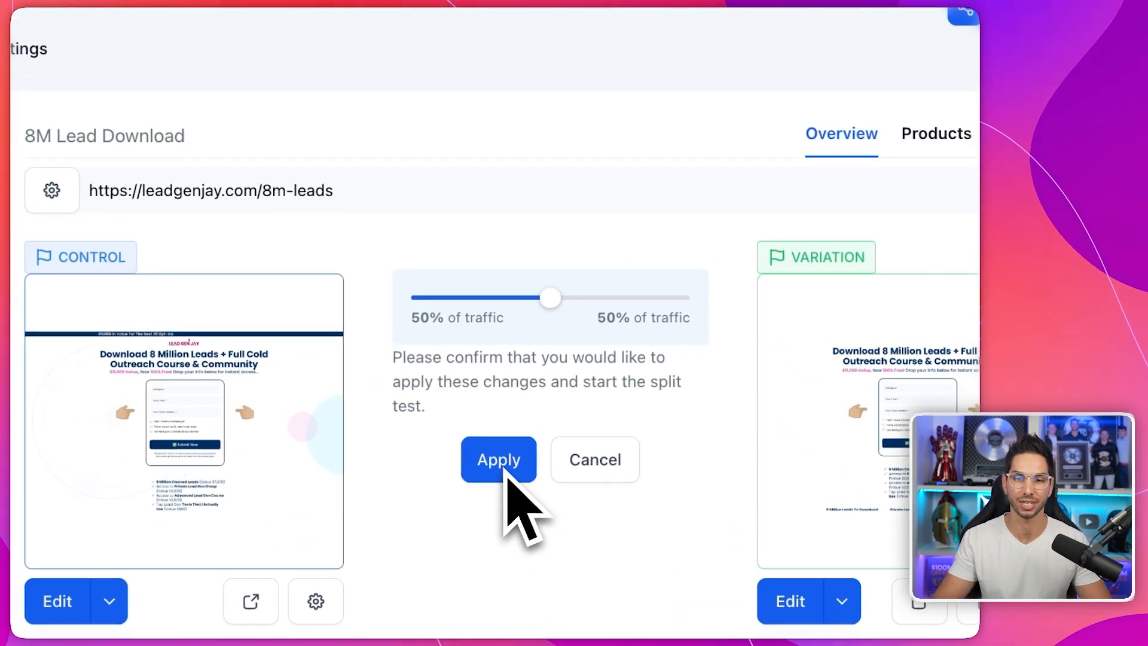
click(480, 459)
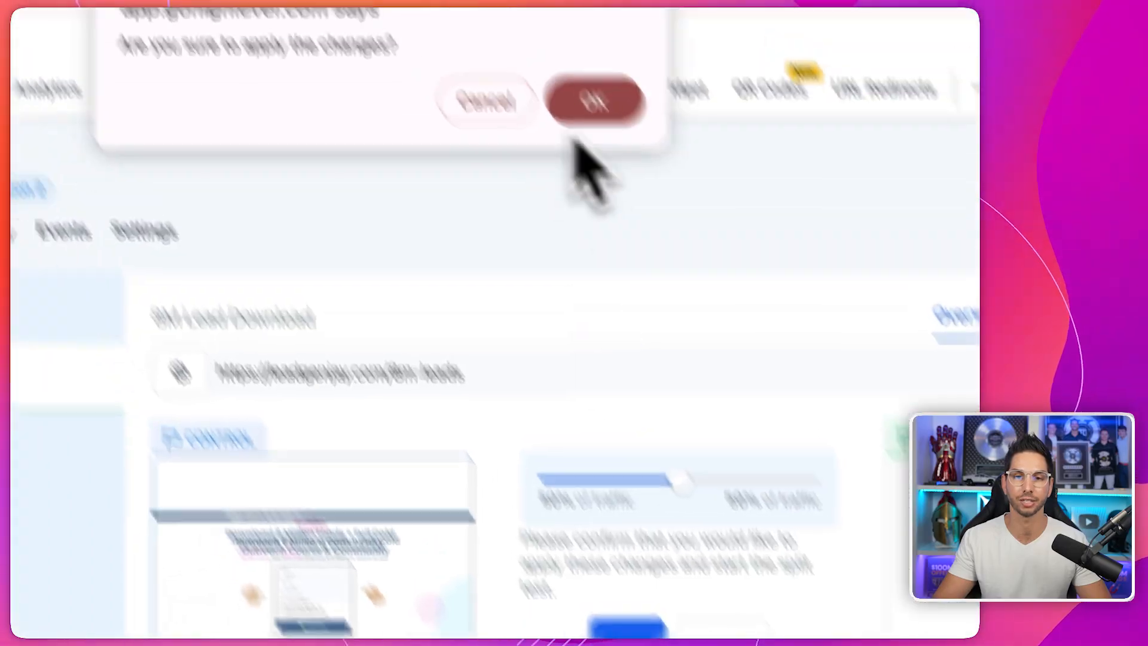
click(592, 102)
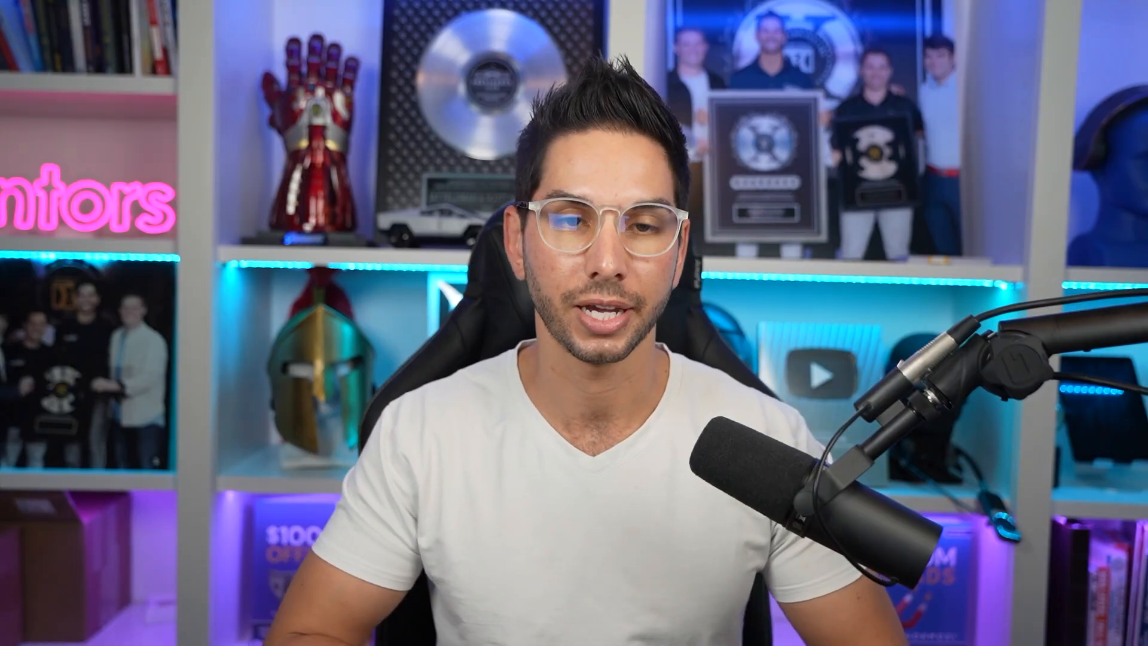
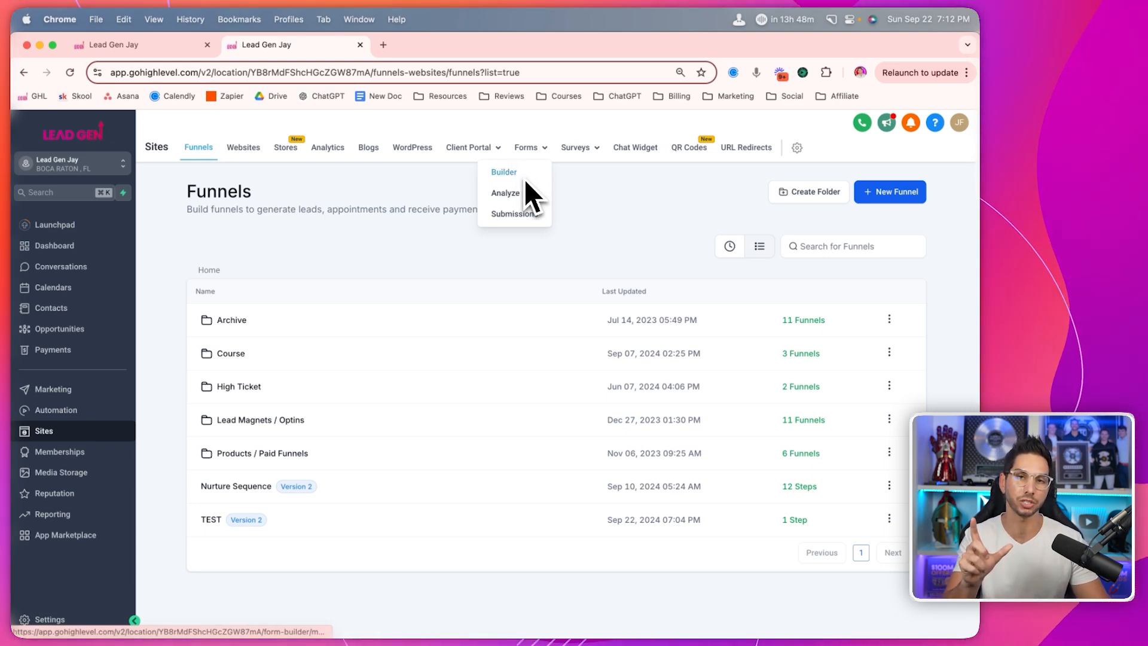
- Open the 3 Email Series - Cold form from the Optin (Marketing) forms folder
mouse_move(568, 149)
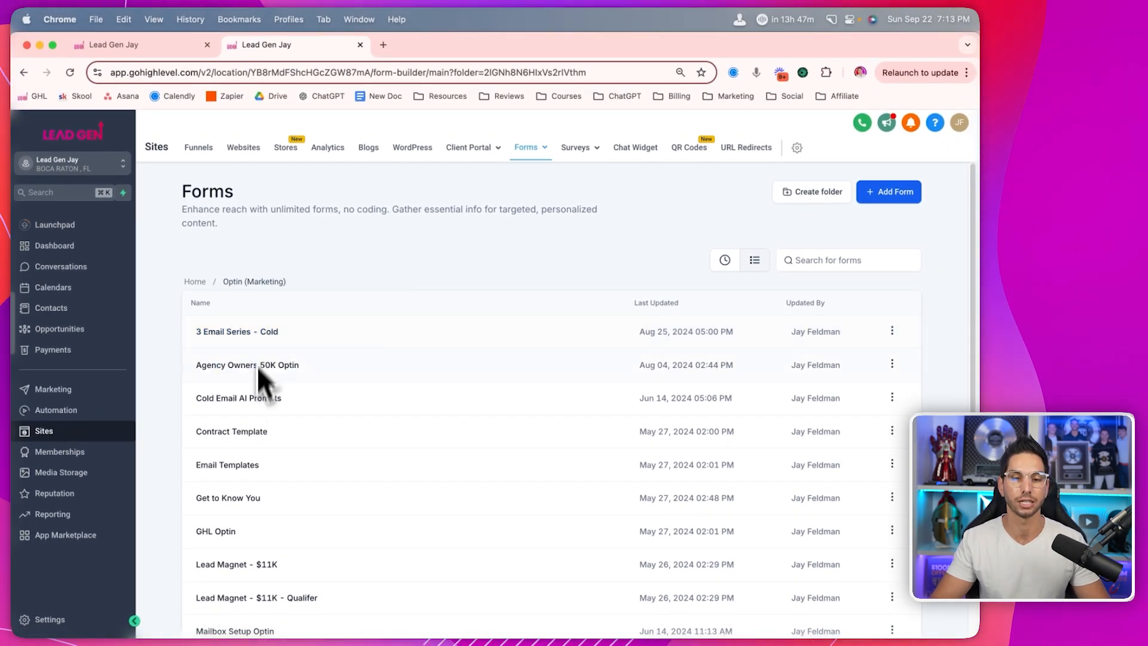
click(231, 334)
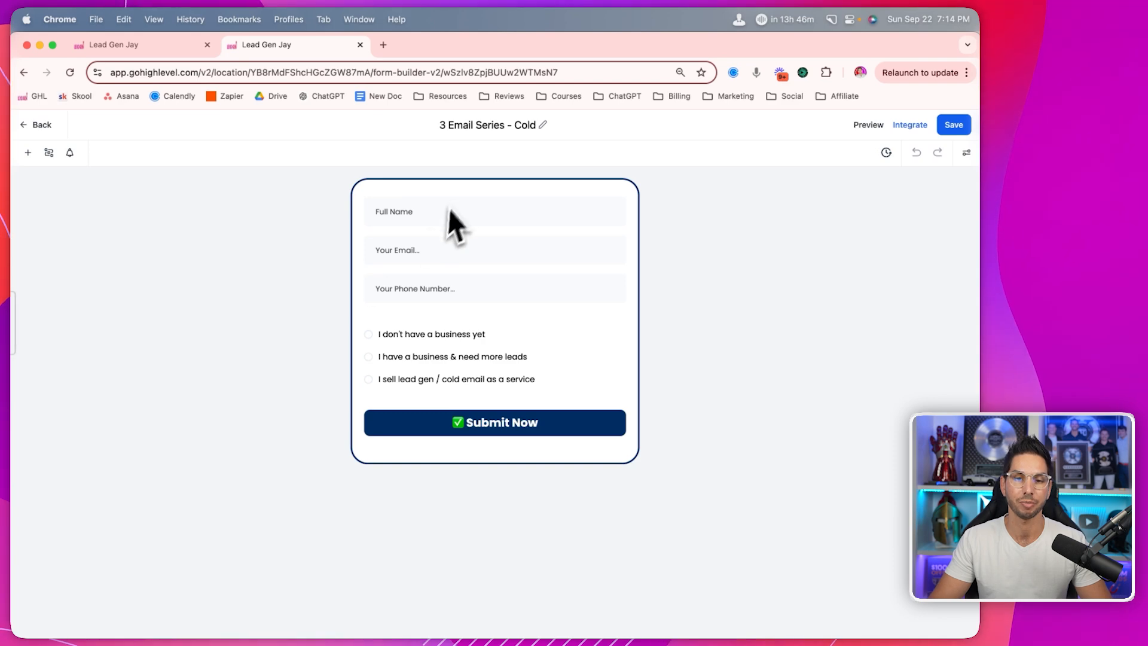
- Select the answer-choice group and the Submit Now button to view their settings
click(483, 372)
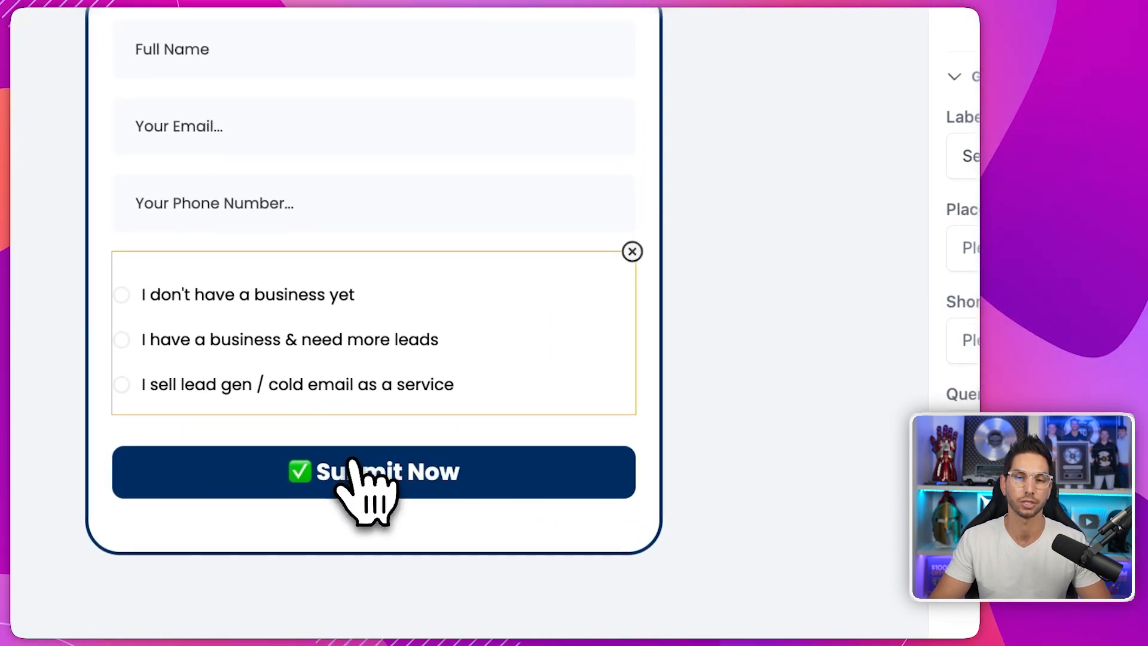
click(485, 418)
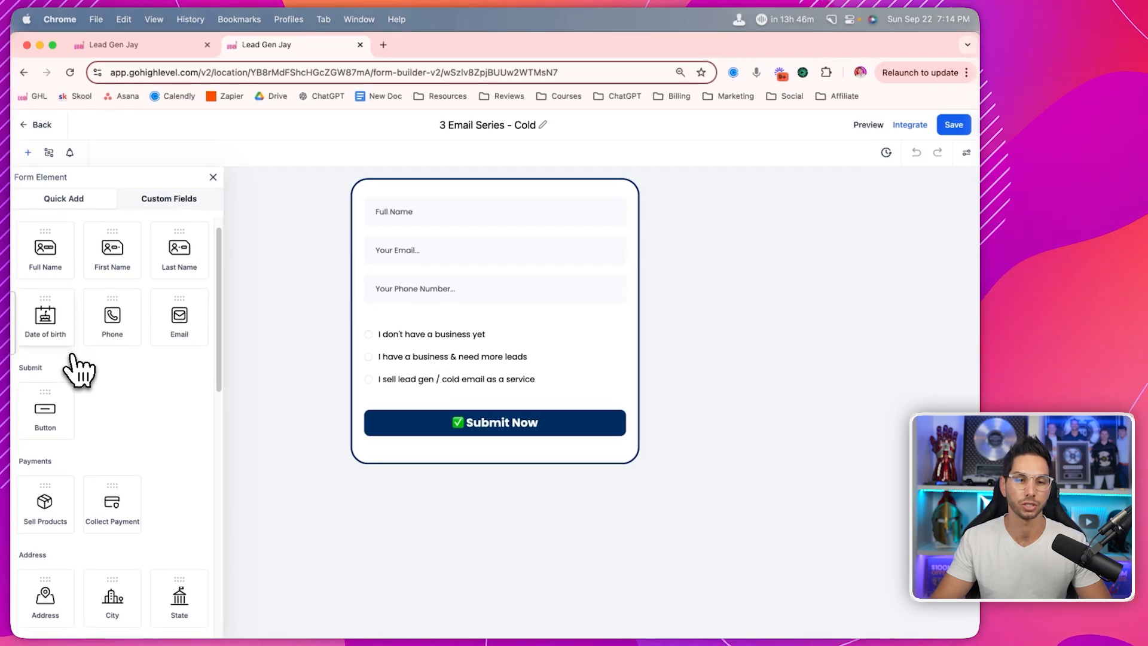
scroll(78, 371, up, 1)
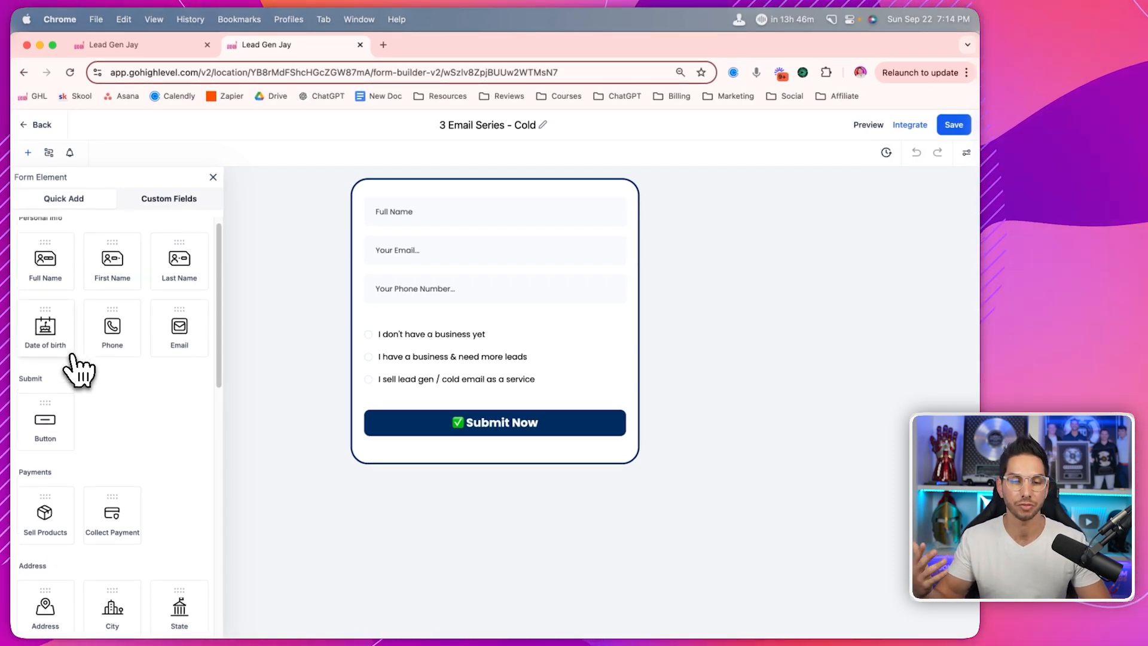
scroll(78, 371, down, 5)
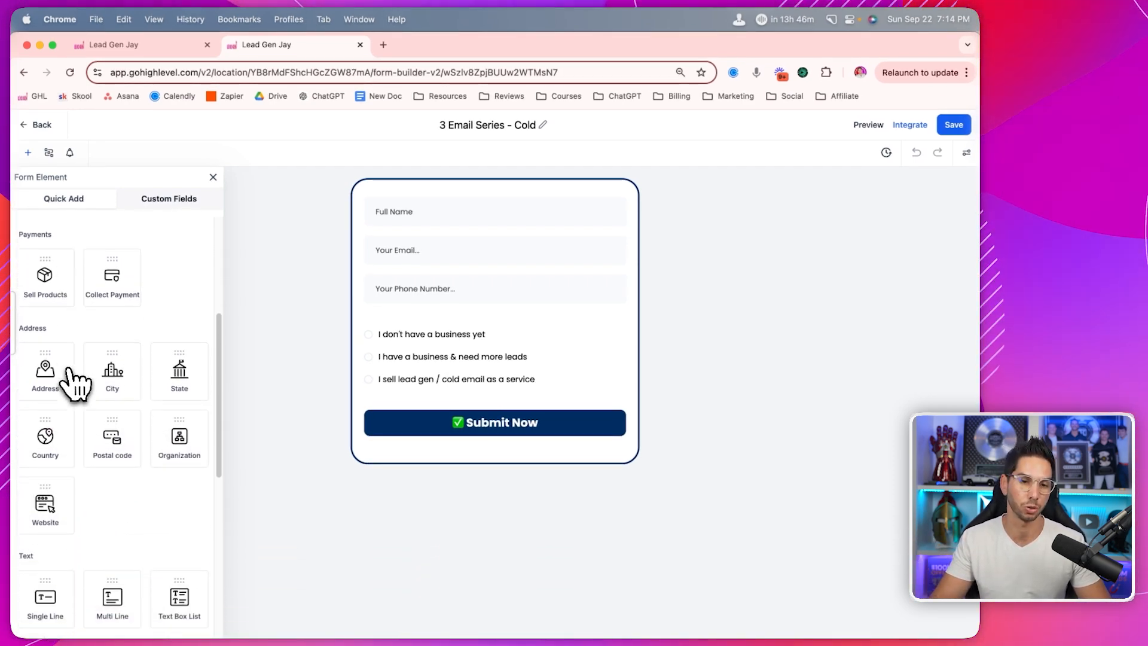
scroll(102, 404, down, 5)
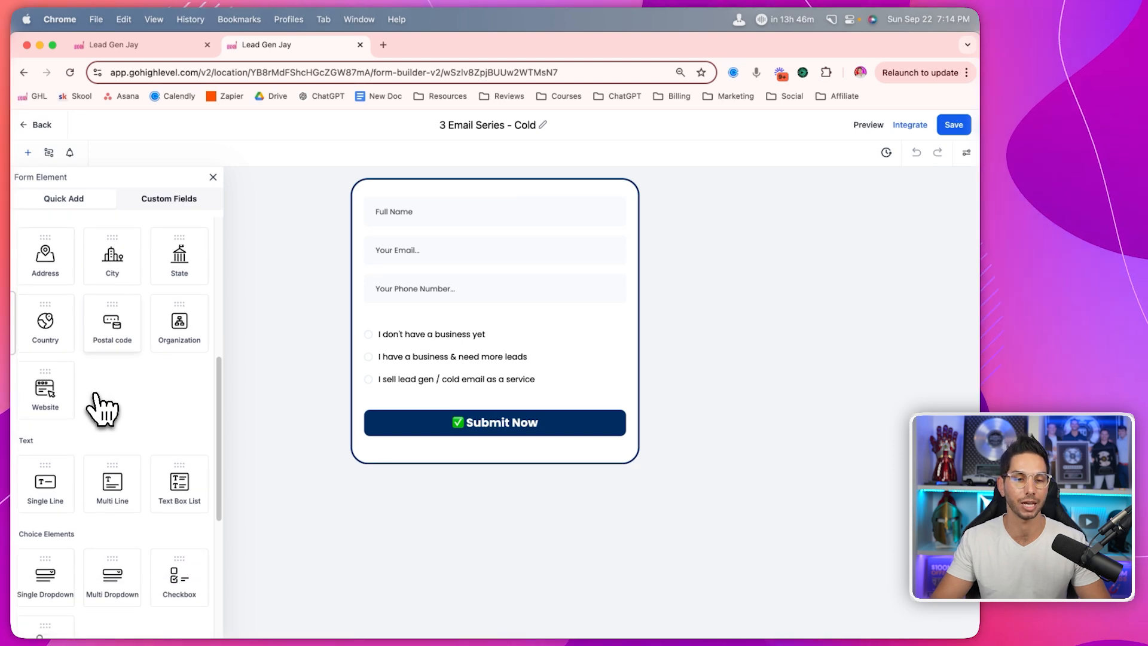
scroll(102, 405, down, 4)
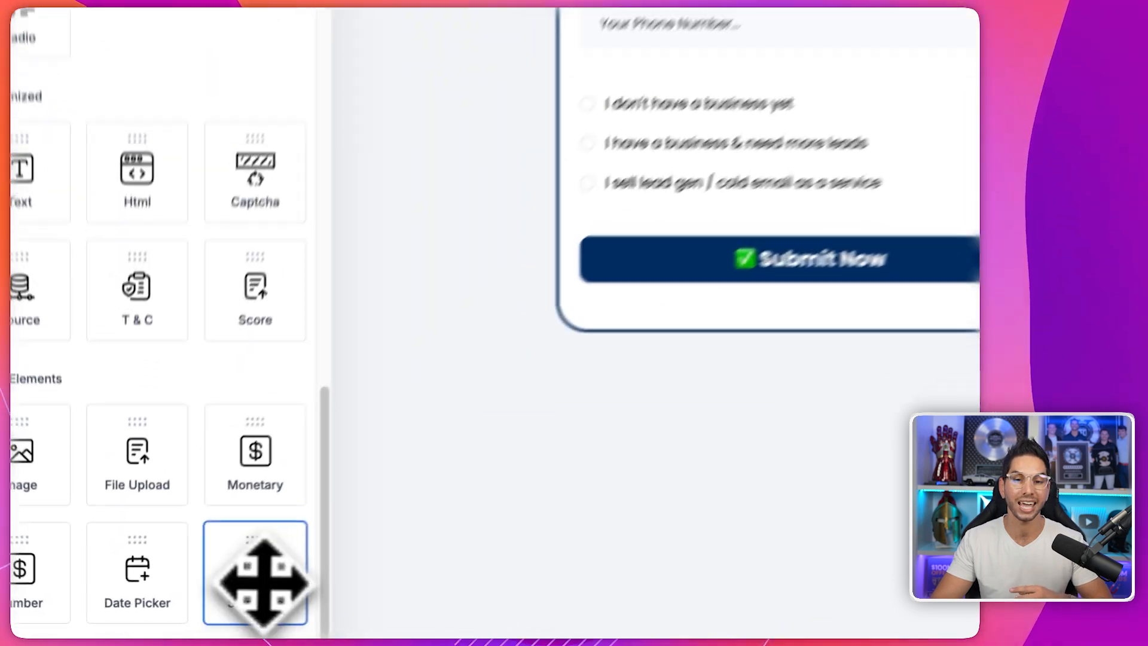
- Add a signature box above Submit Now, then delete it from the form
drag(184, 610, 390, 418)
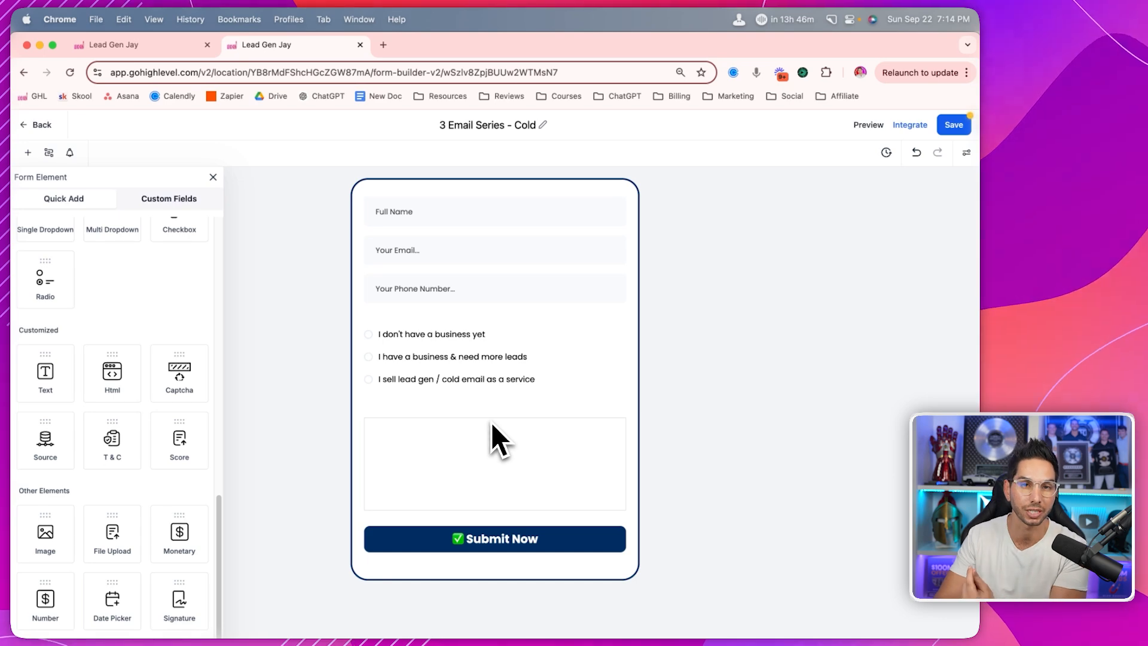
click(483, 437)
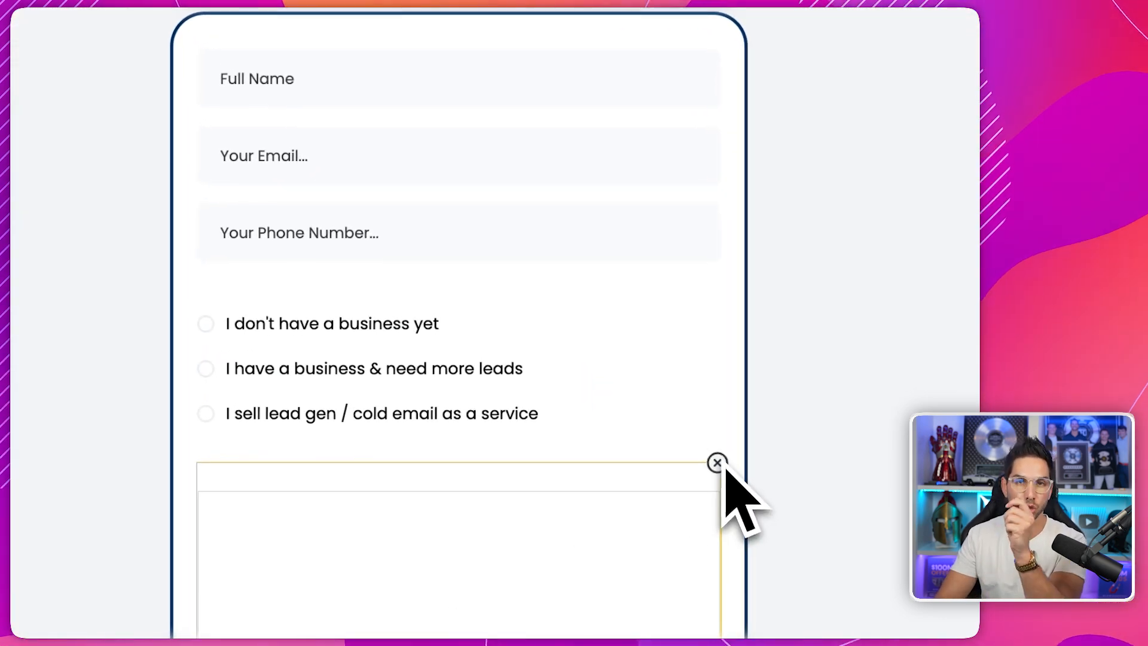
click(717, 462)
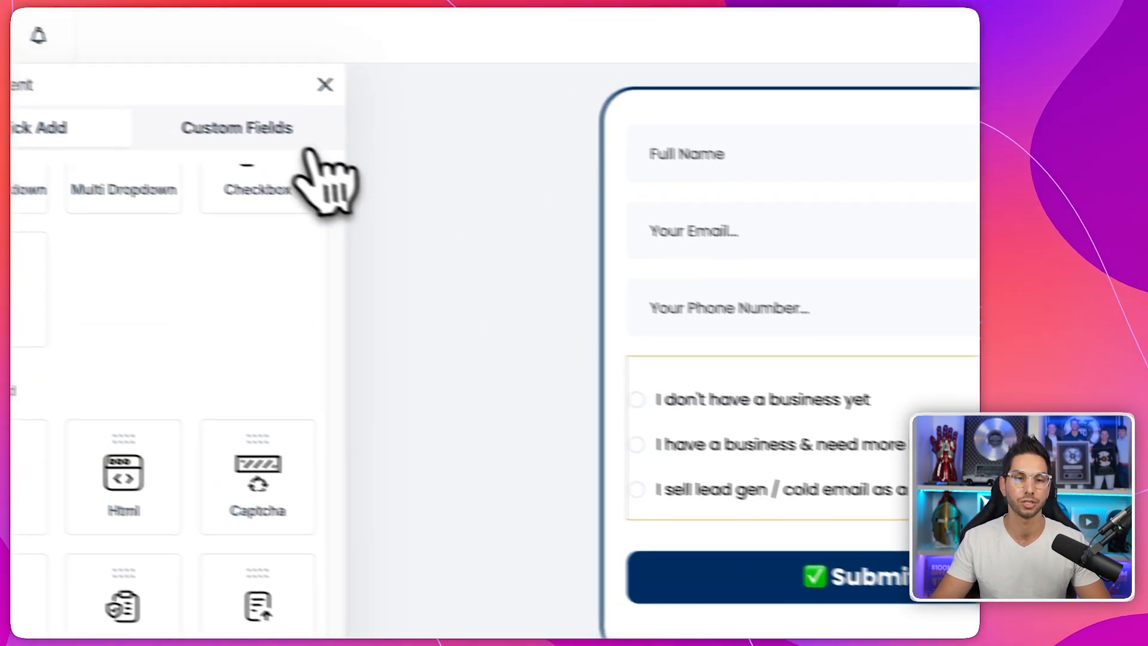
scroll(90, 463, up, 5)
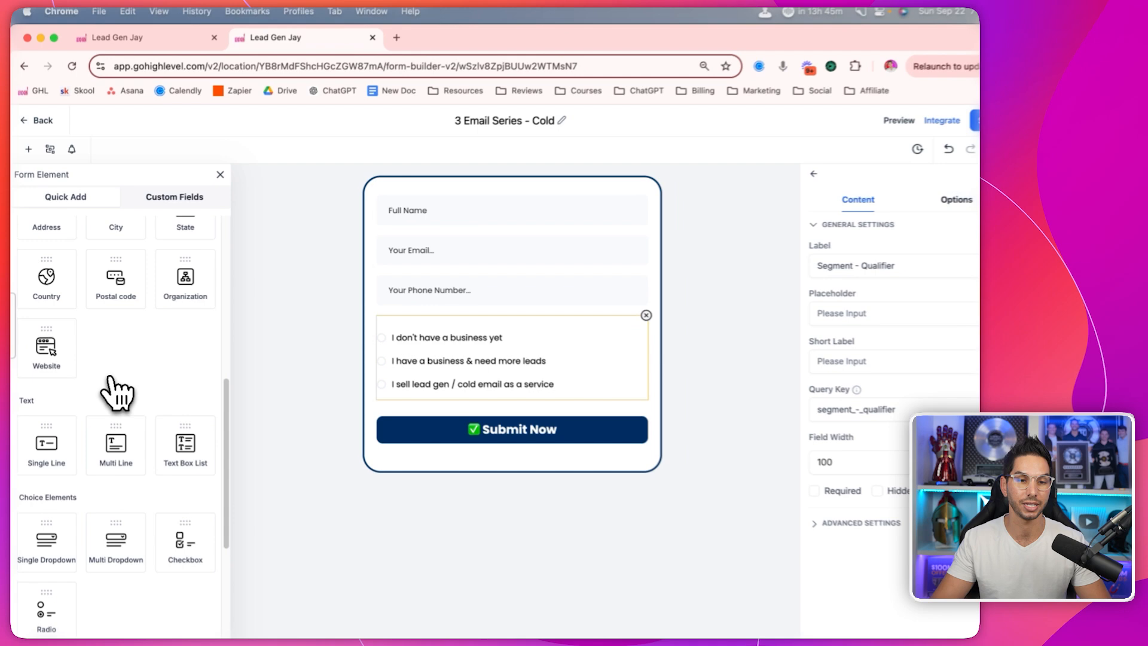
scroll(65, 518, down, 3)
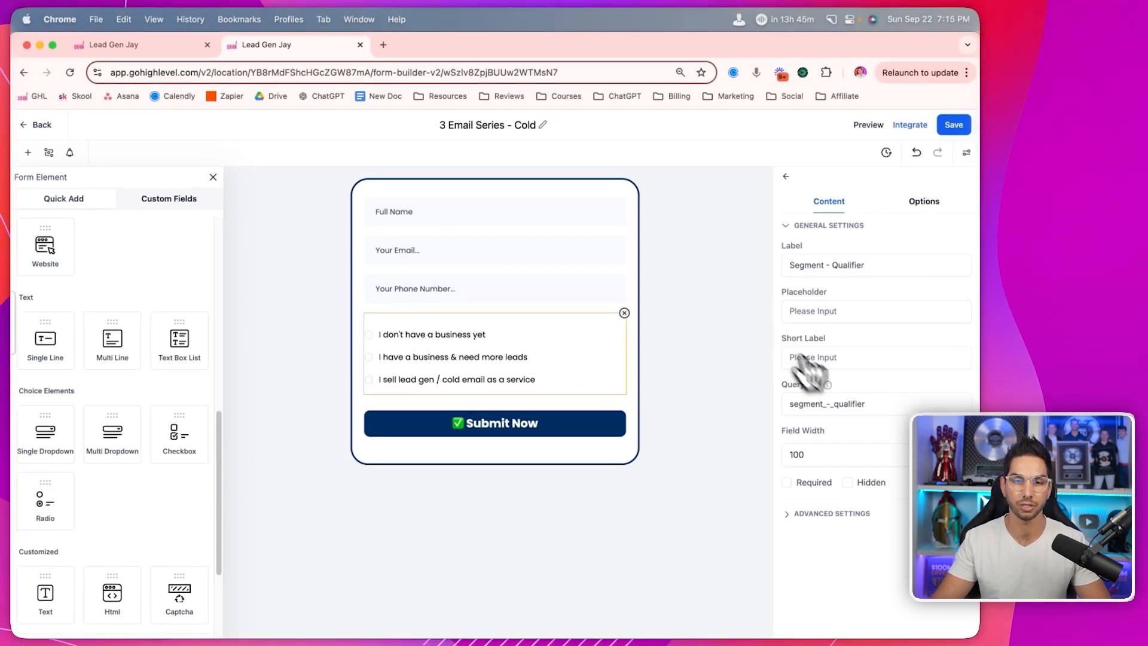
- Browse the Custom Fields list and preview the New Custom Field window without creating one
click(169, 198)
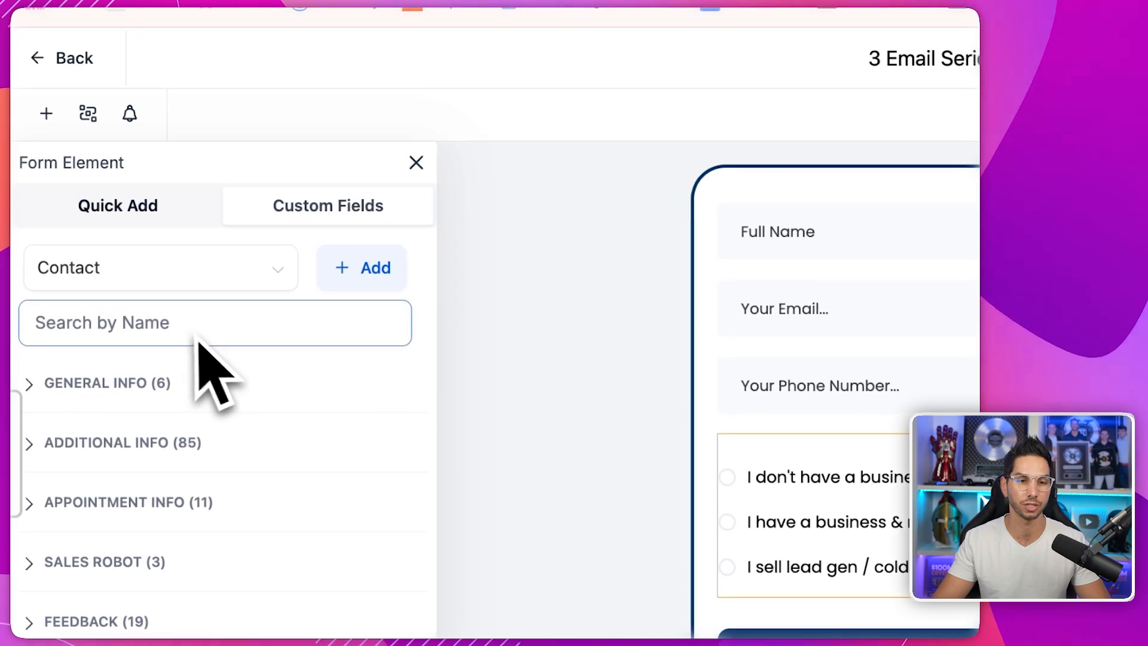
click(366, 269)
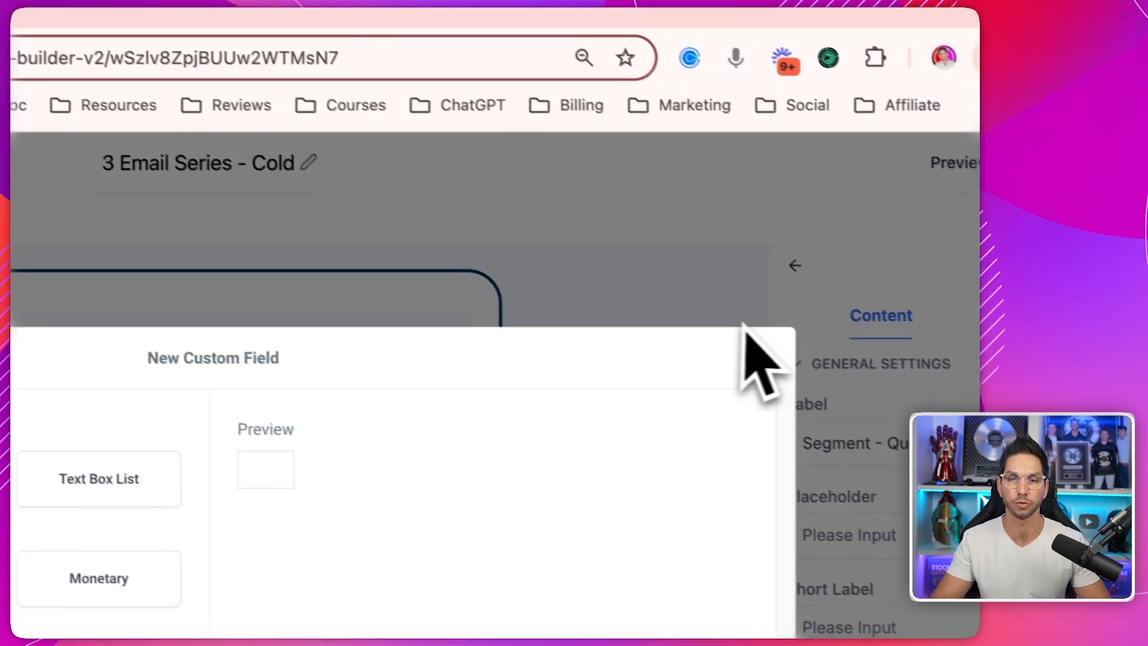
click(736, 342)
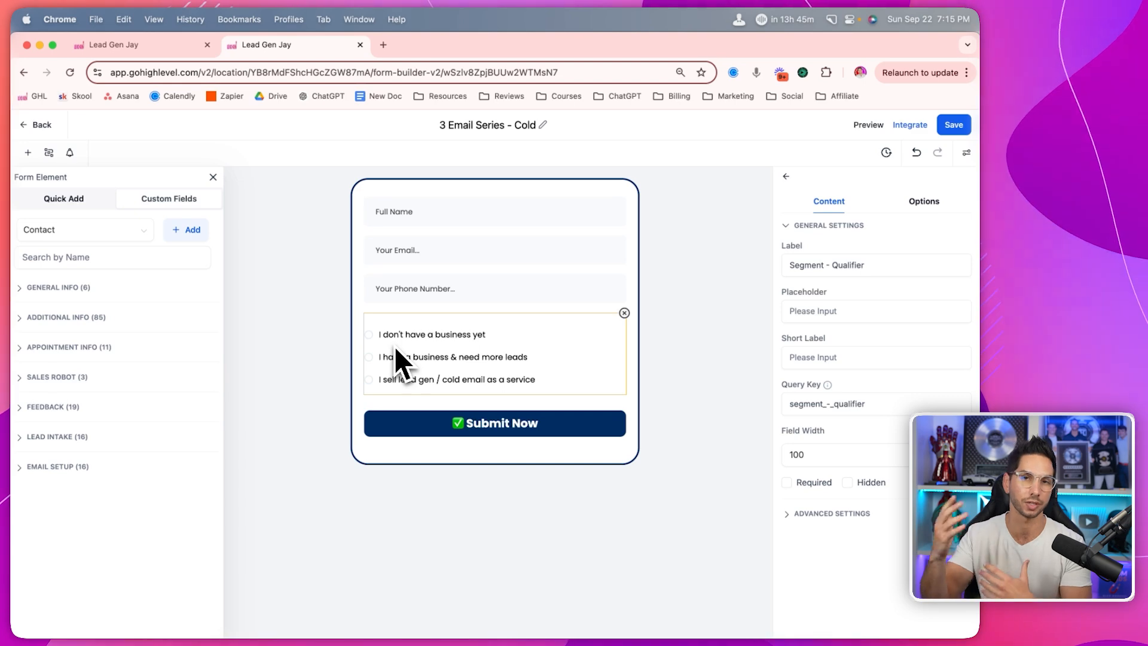
click(697, 278)
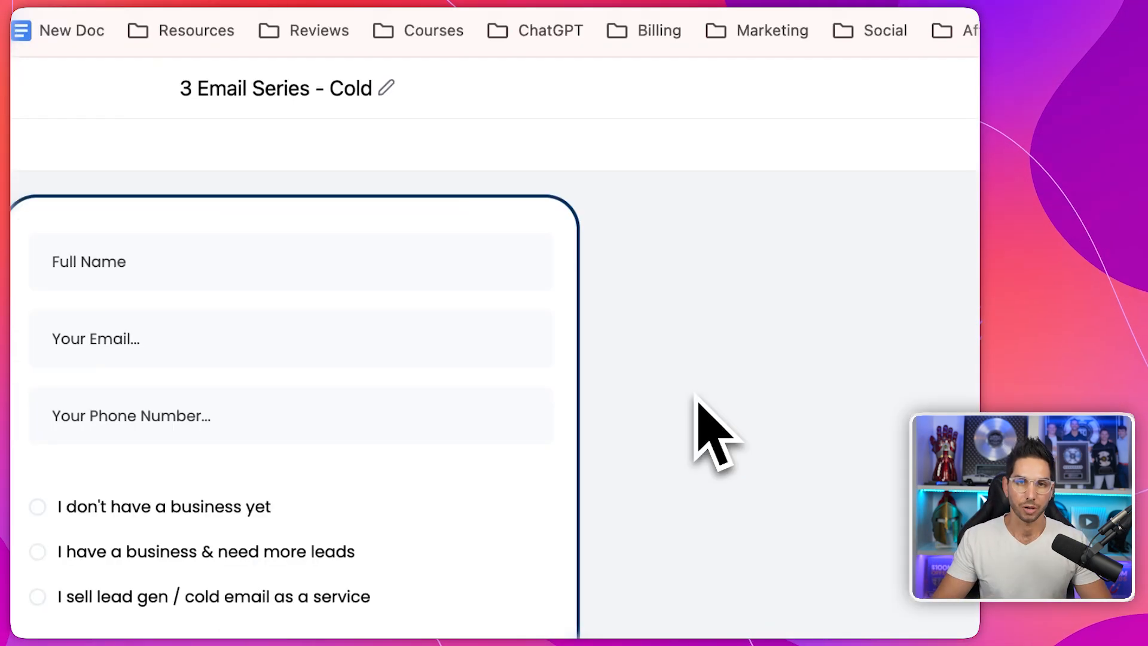
click(27, 152)
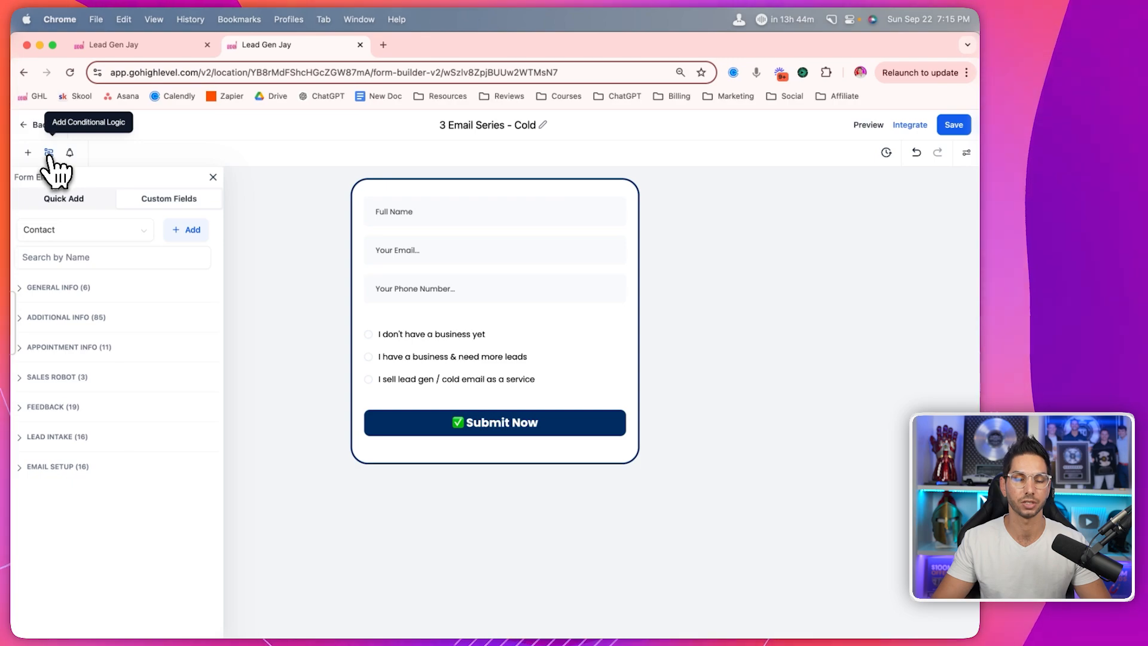
- Open the 3 Email Series - Cold form's conditional logic rules
click(49, 152)
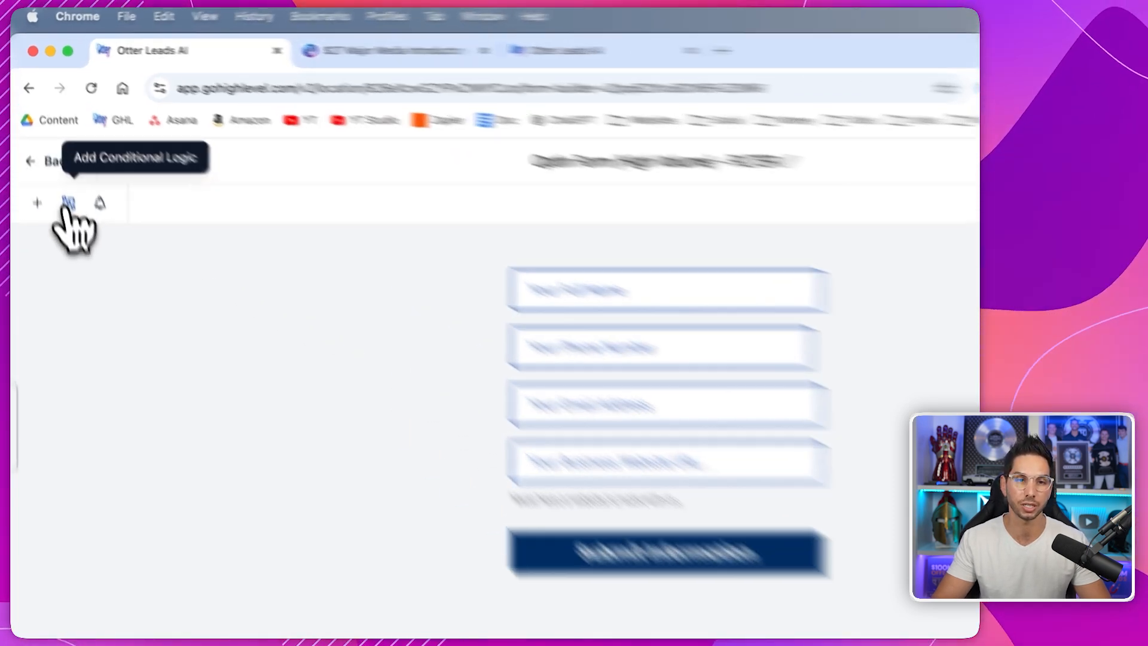
- View the conditions set on the Optin Form (High Volume) - FILTER form
click(54, 157)
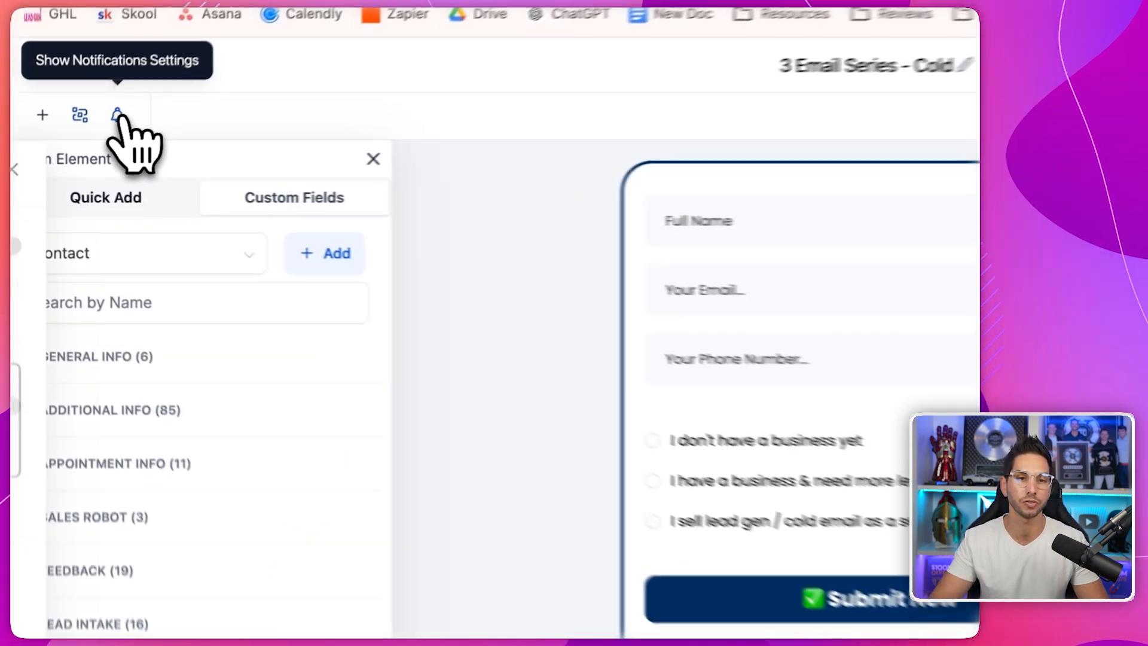
- Check notifications, try Two Column and Single Line layouts, keep Single Column, expand Miscellaneous
click(69, 153)
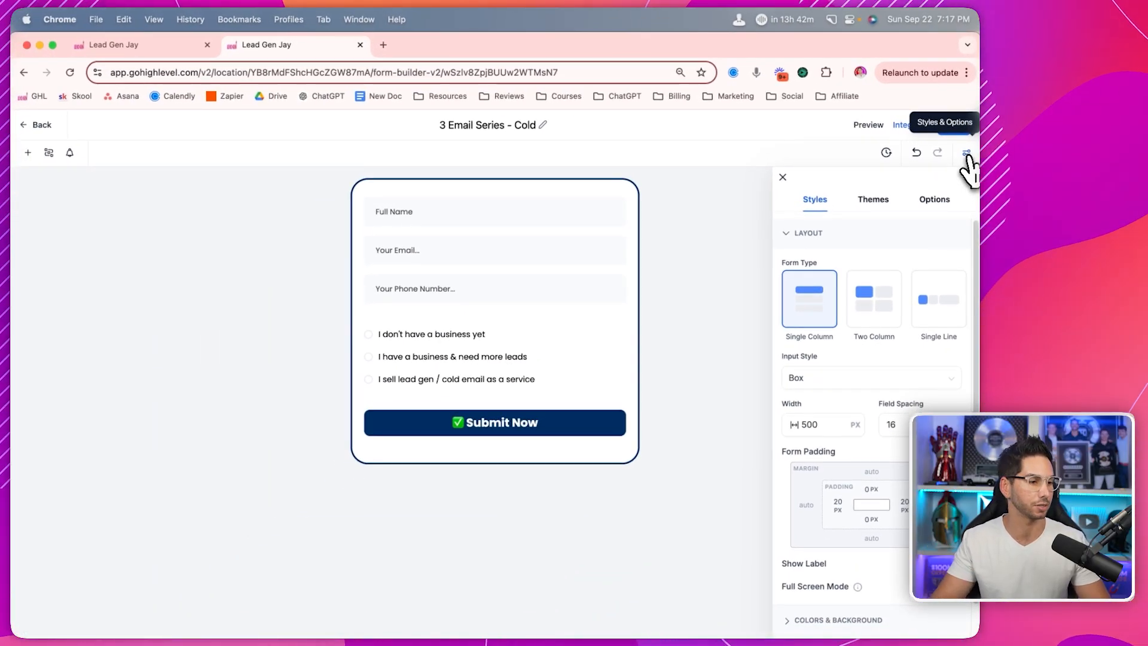
click(874, 317)
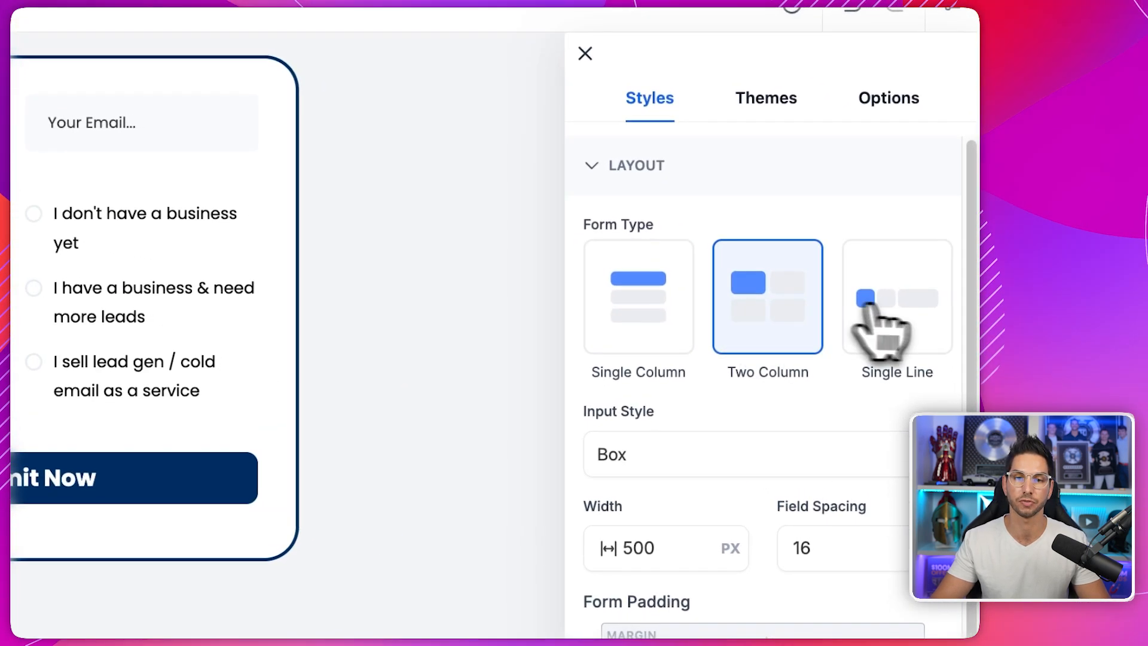
click(866, 304)
click(670, 318)
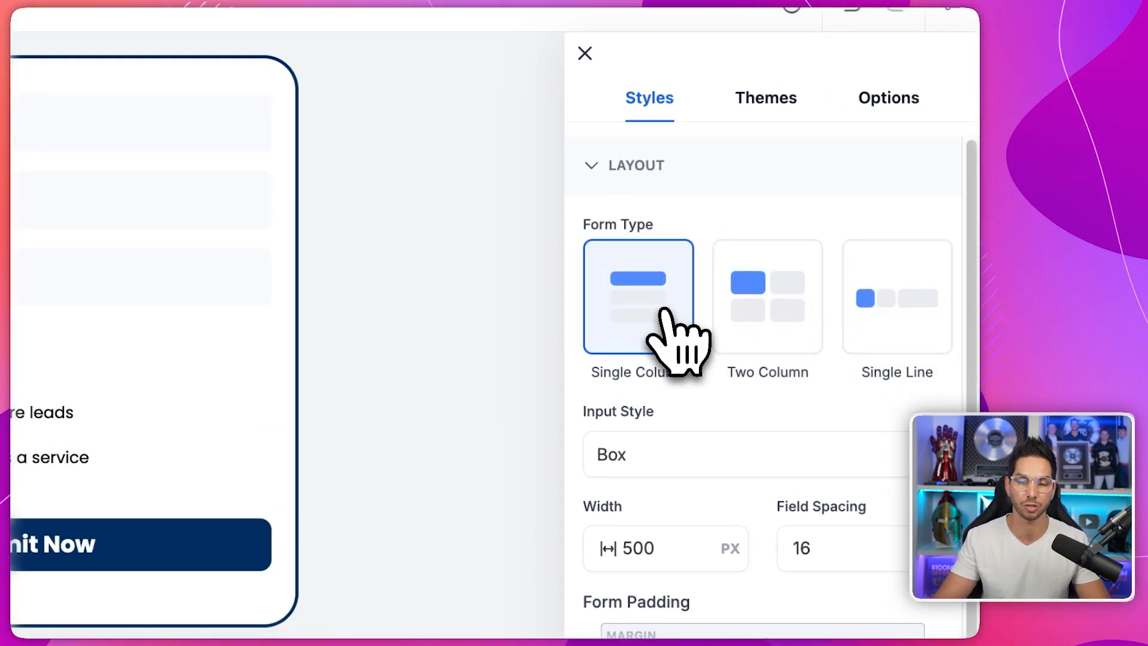
scroll(696, 422, down, 2)
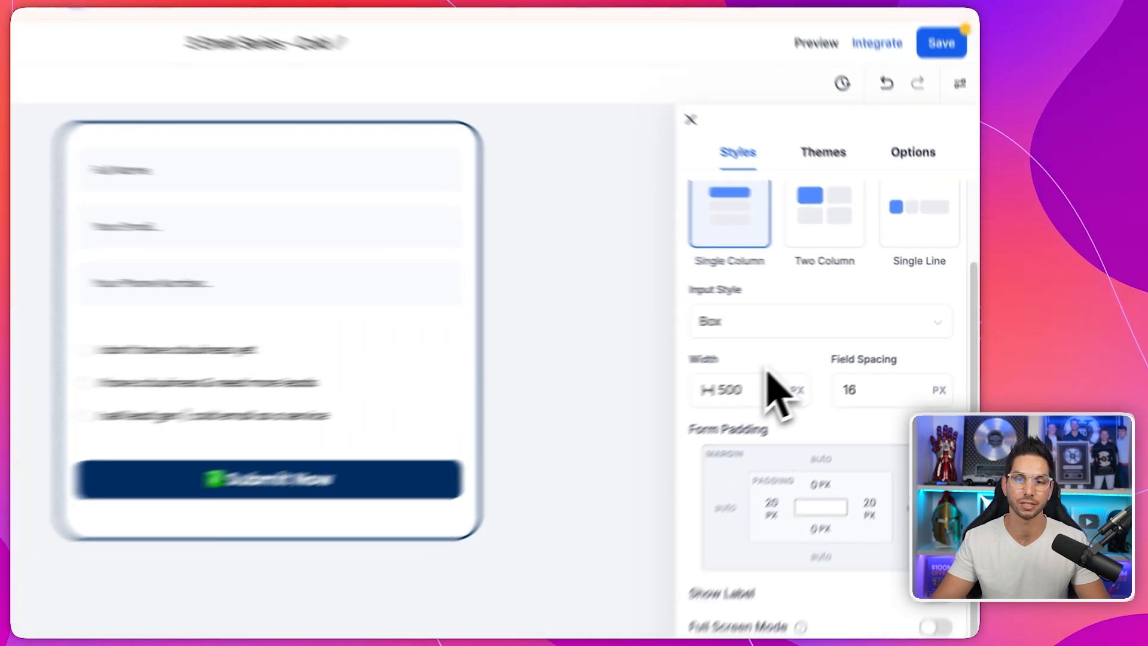
scroll(767, 371, up, 1)
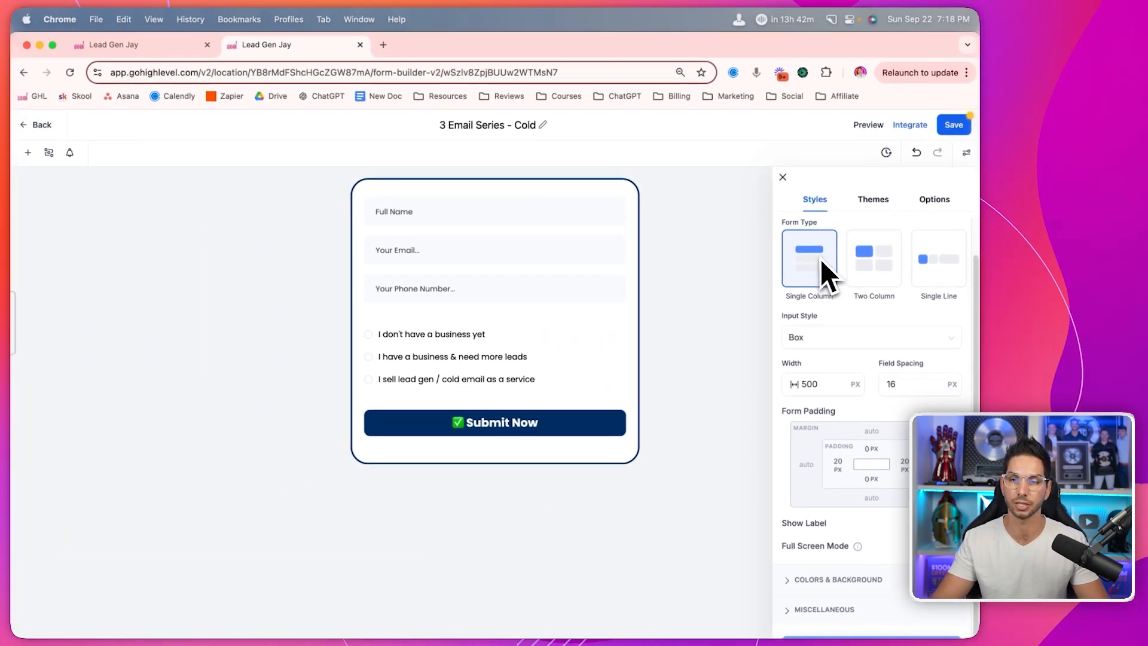
scroll(815, 344, down, 1)
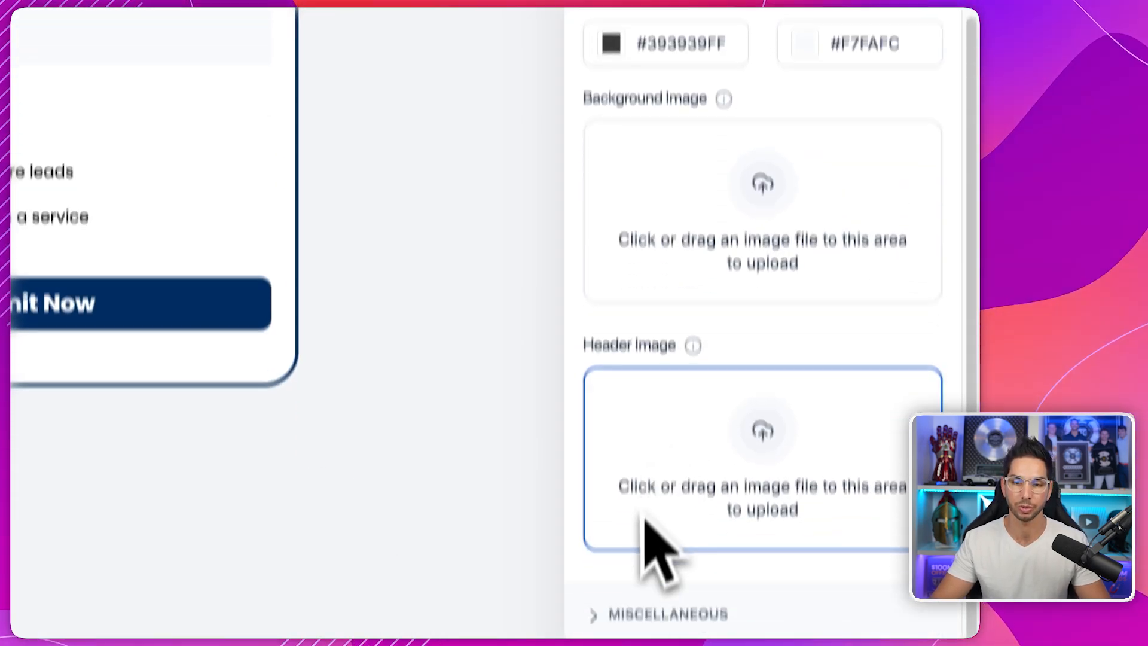
click(622, 613)
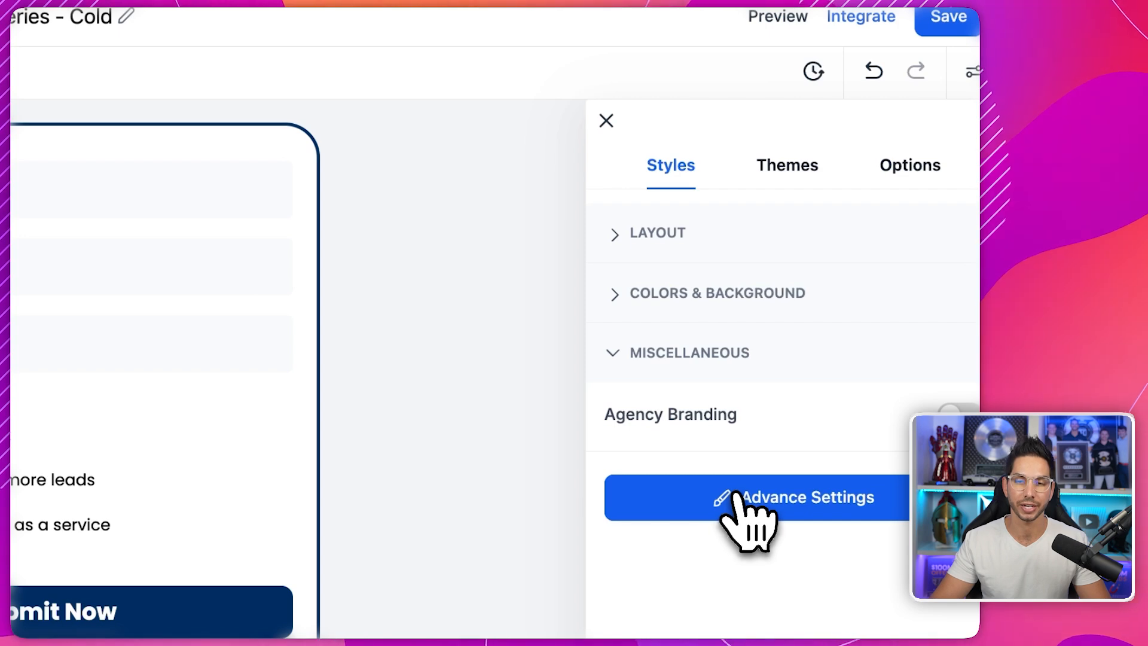
- Expand the border and shadow, input field, and label styling sections
click(736, 496)
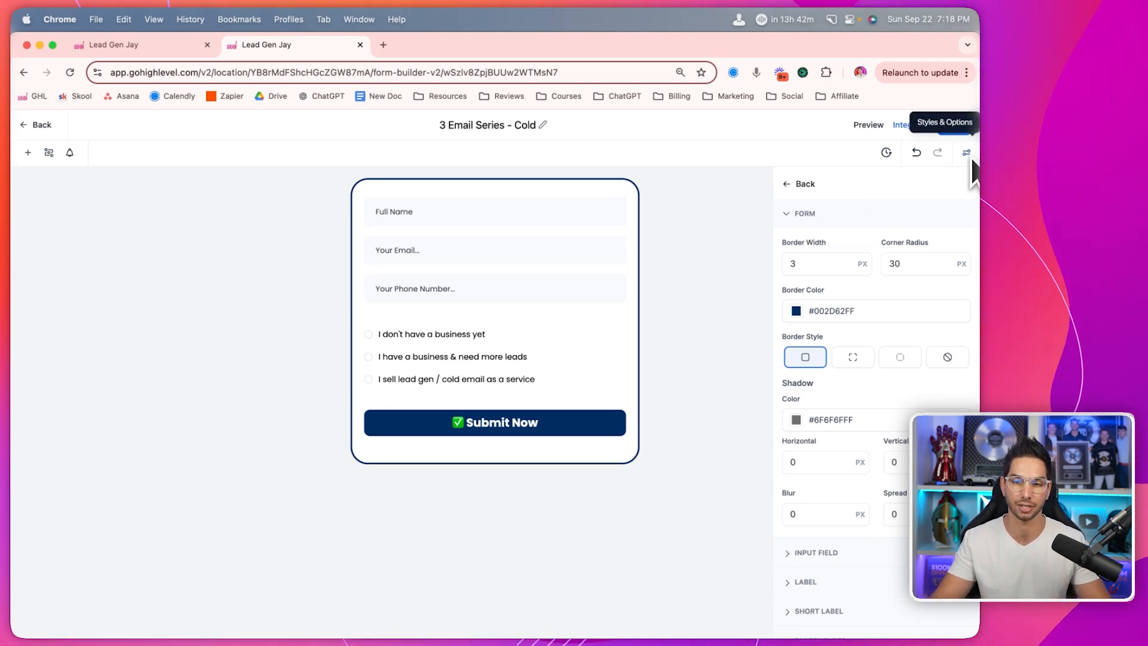
scroll(891, 303, down, 1)
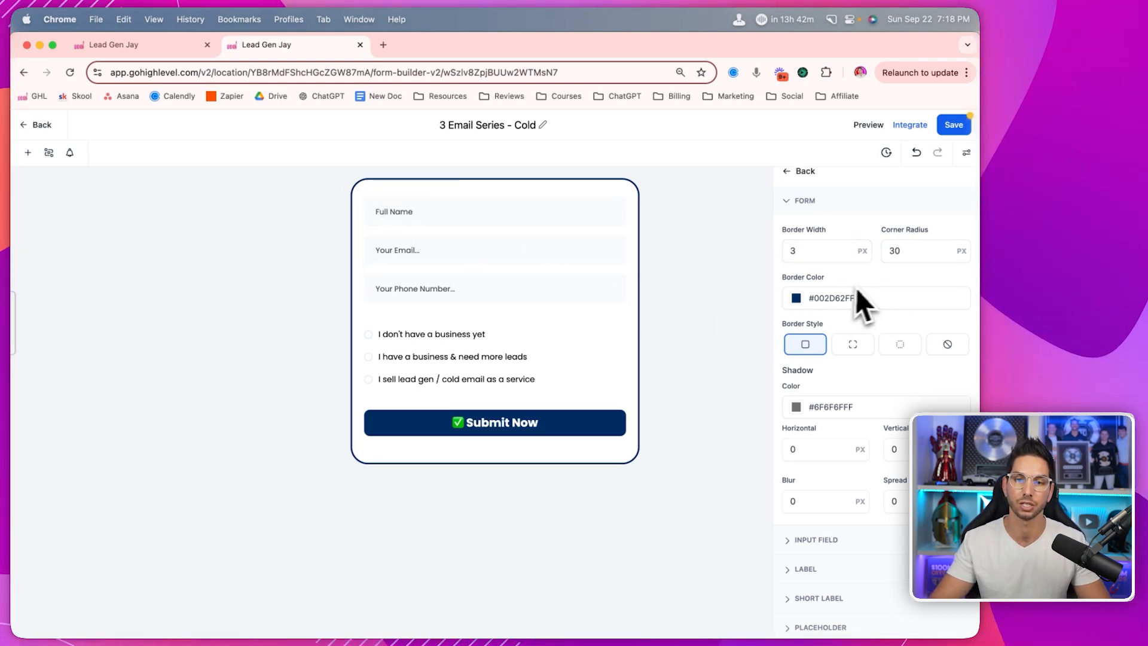
scroll(837, 347, down, 3)
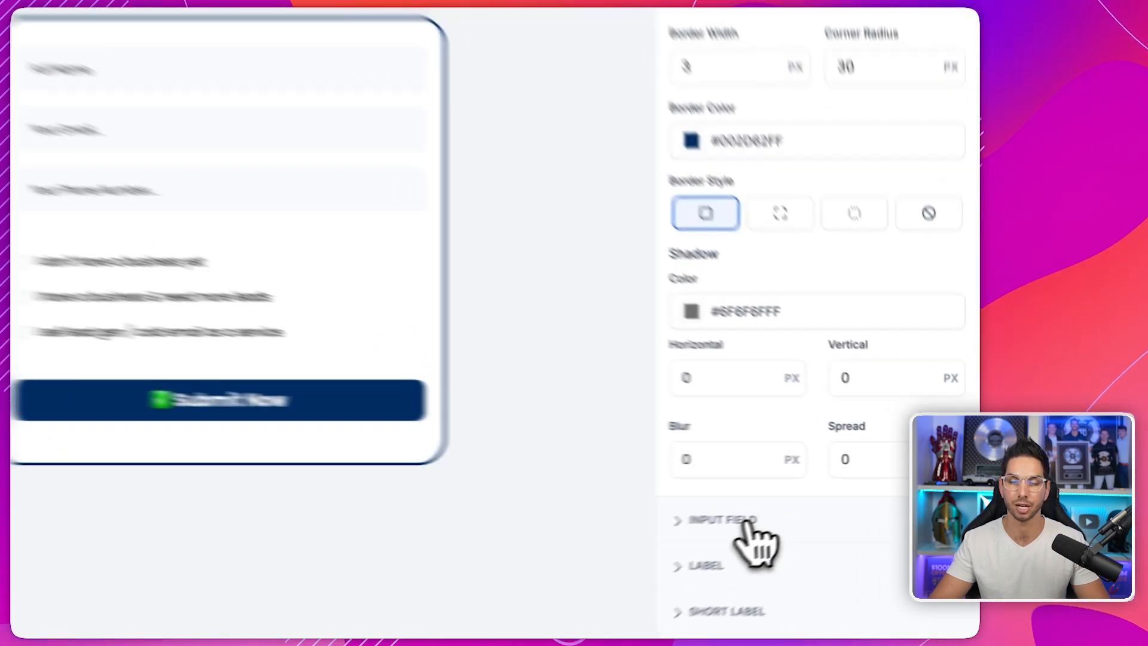
click(819, 499)
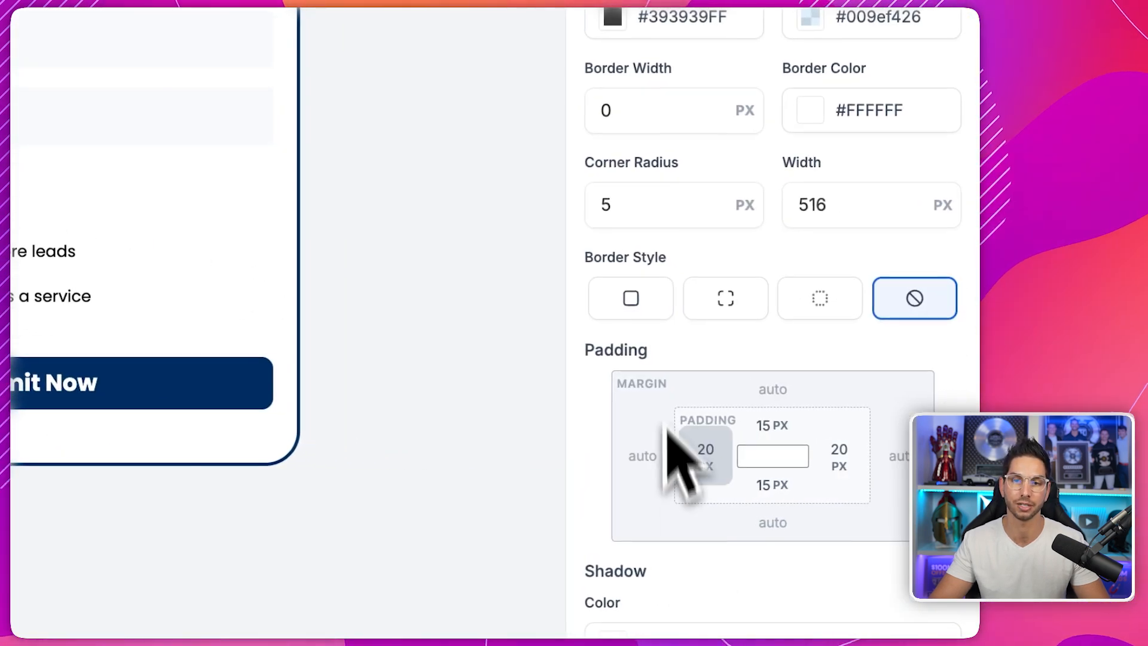
scroll(653, 205, down, 5)
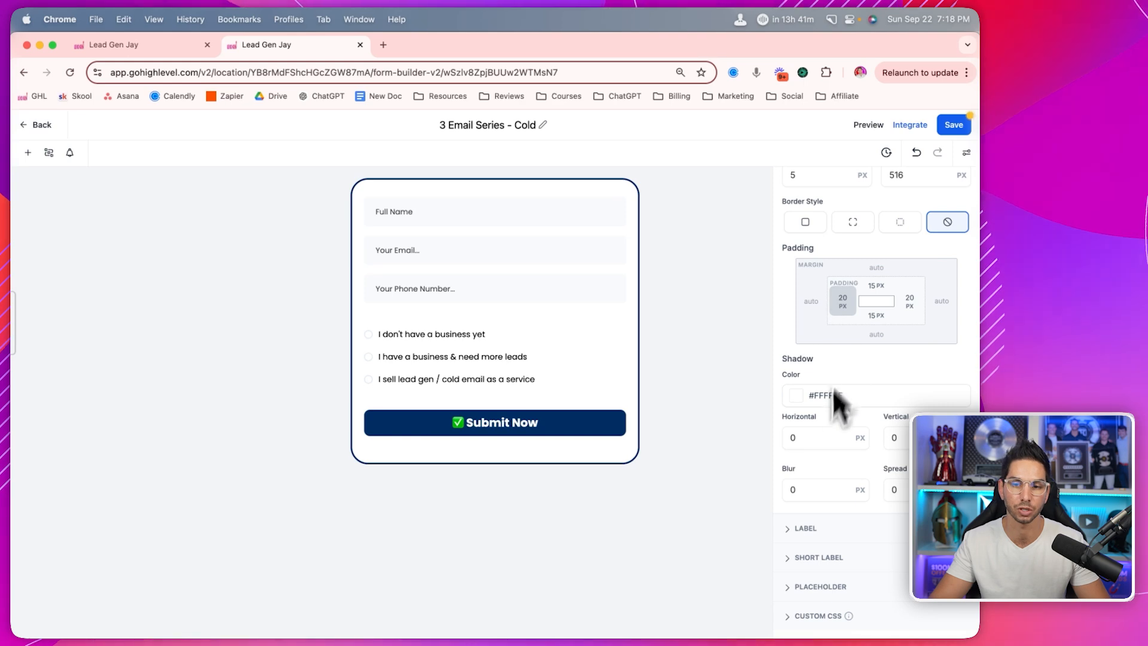
click(809, 527)
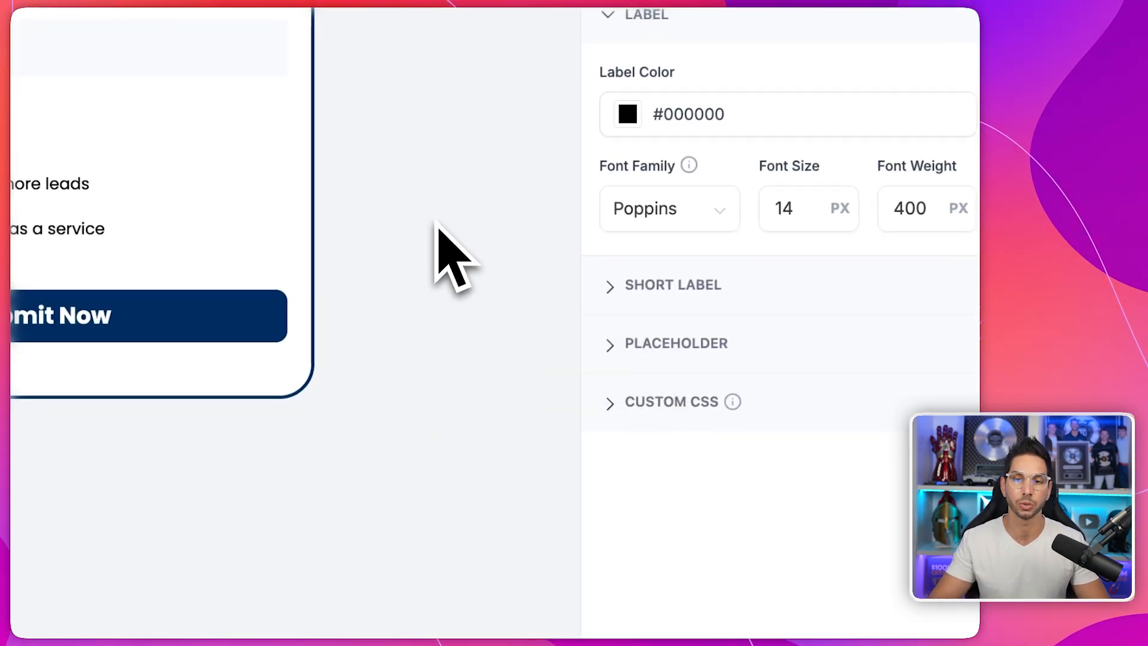
- Show the Submit Now button's settings: 10 px padding, zero shadow, Poppins size 20
click(720, 111)
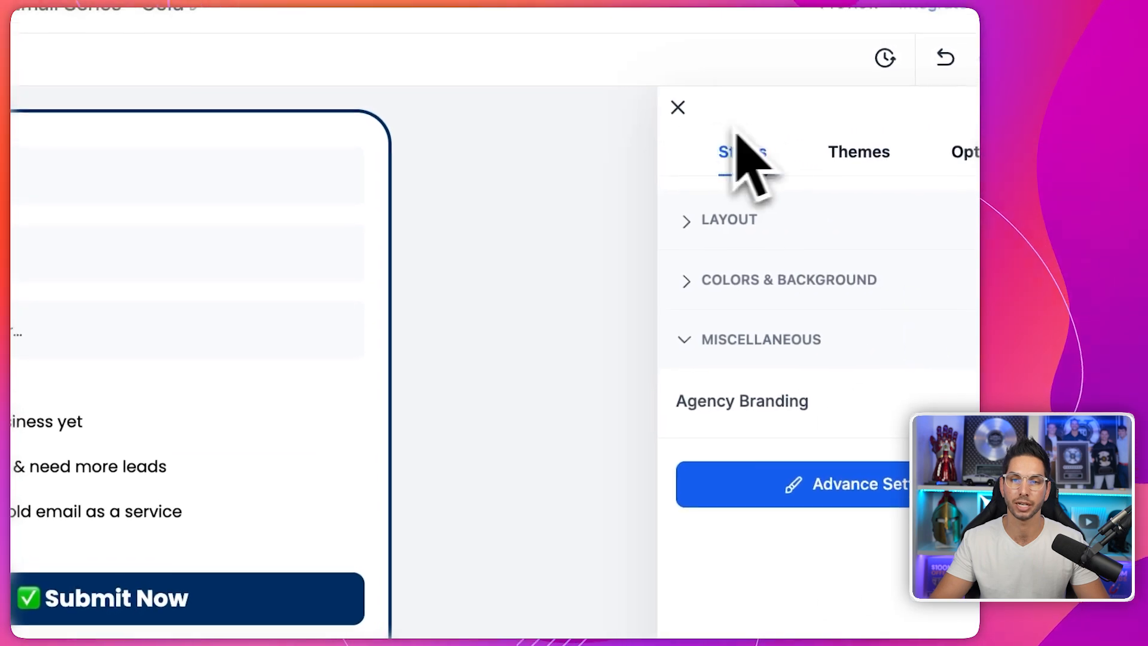
click(673, 110)
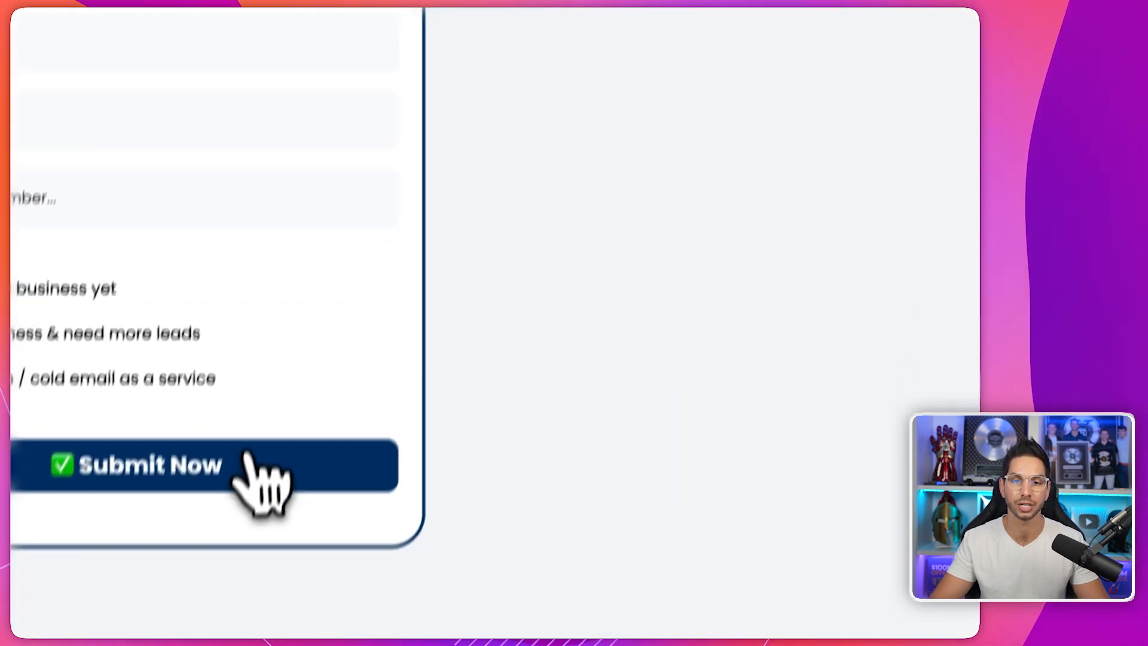
click(210, 593)
scroll(716, 305, down, 8)
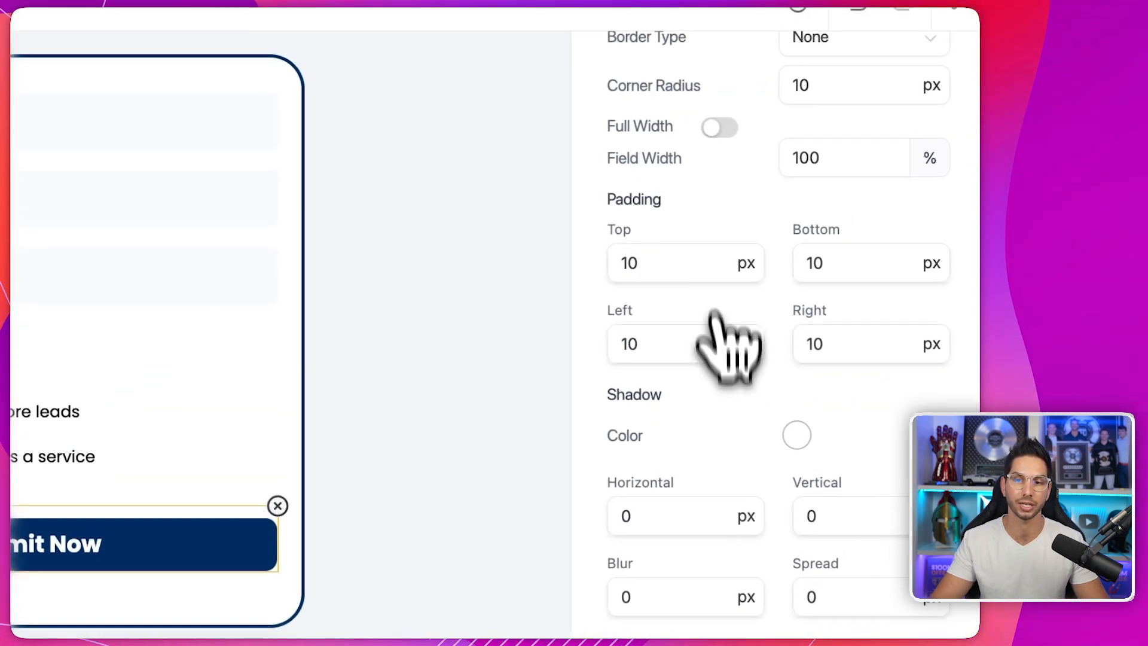
scroll(726, 347, down, 5)
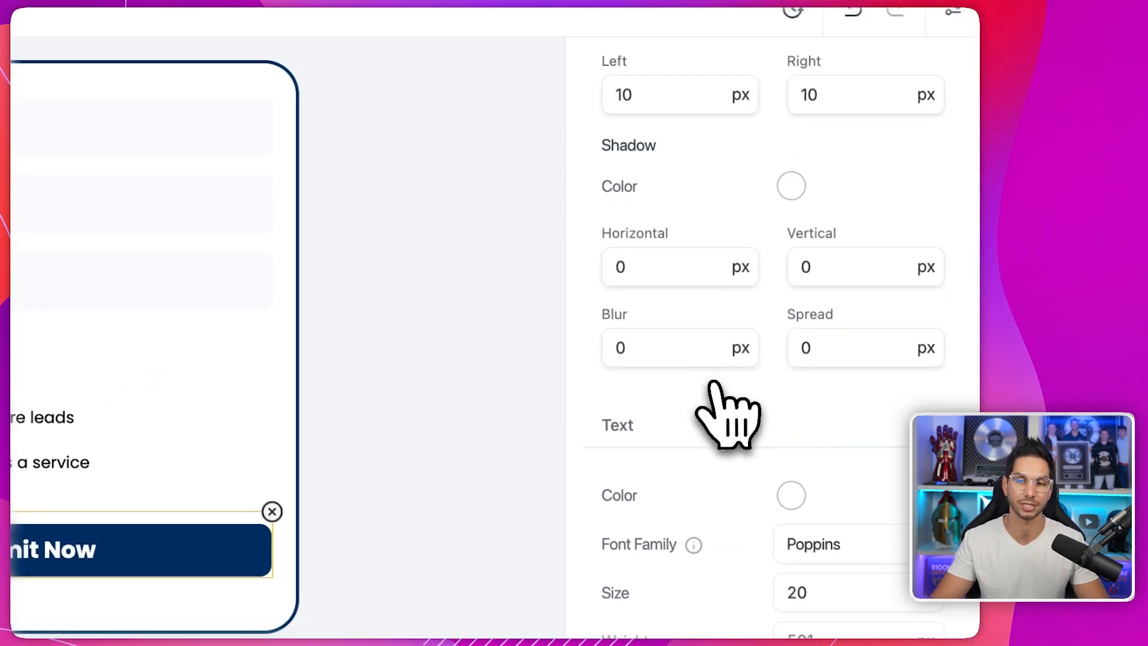
- Open the form-wide styles and browse the available form themes
click(952, 10)
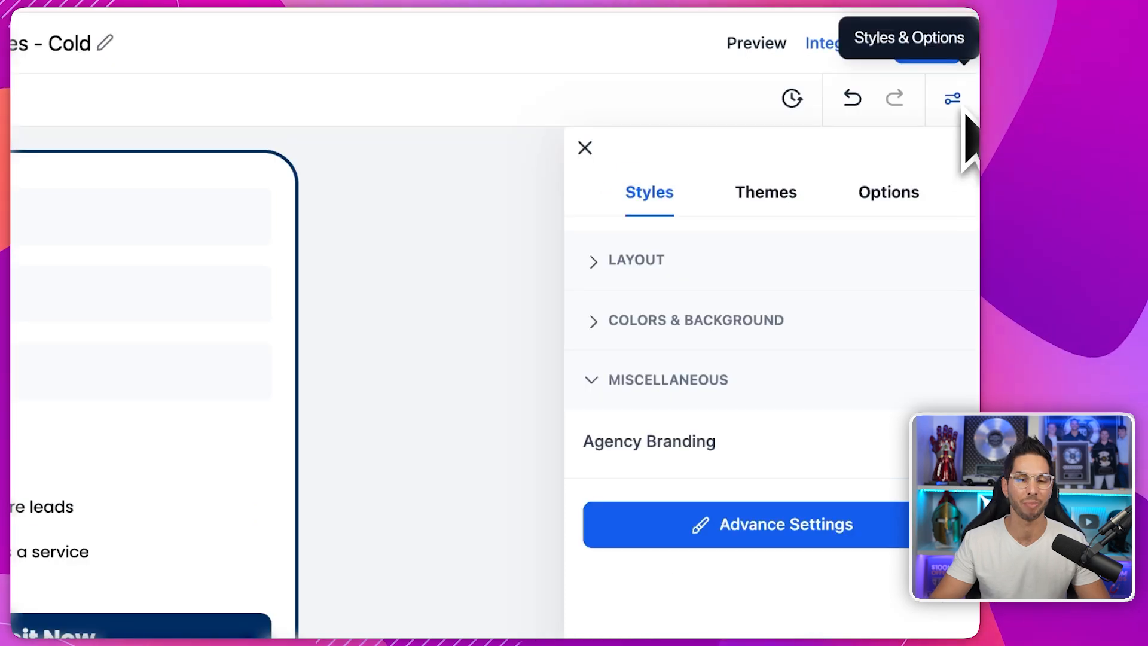
click(766, 194)
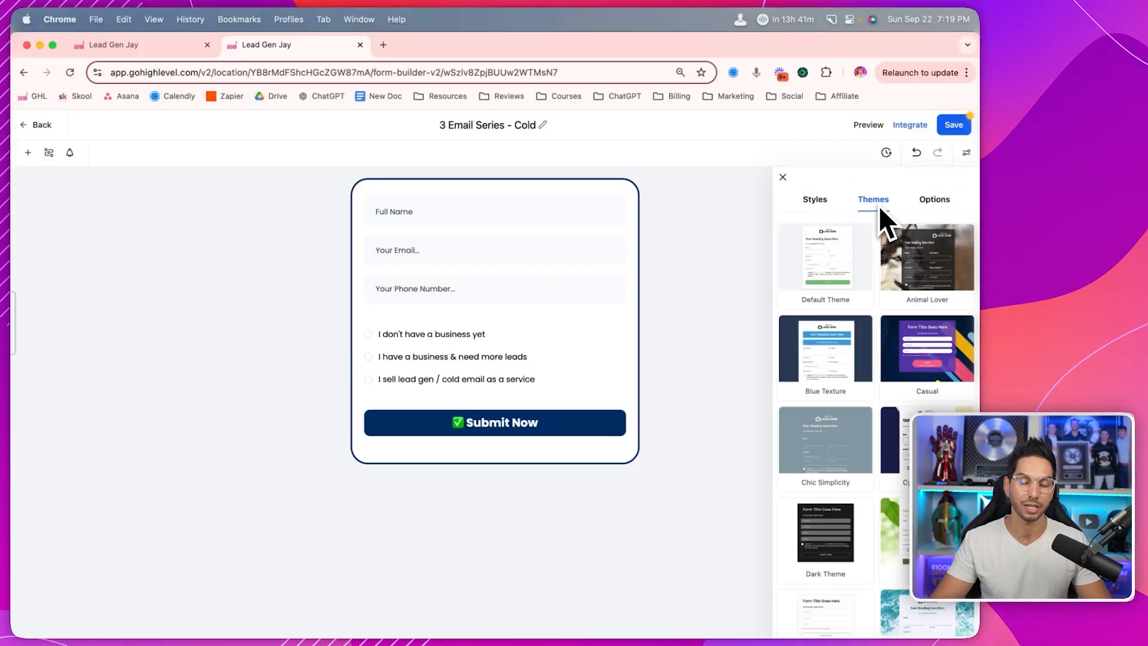
mouse_move(917, 351)
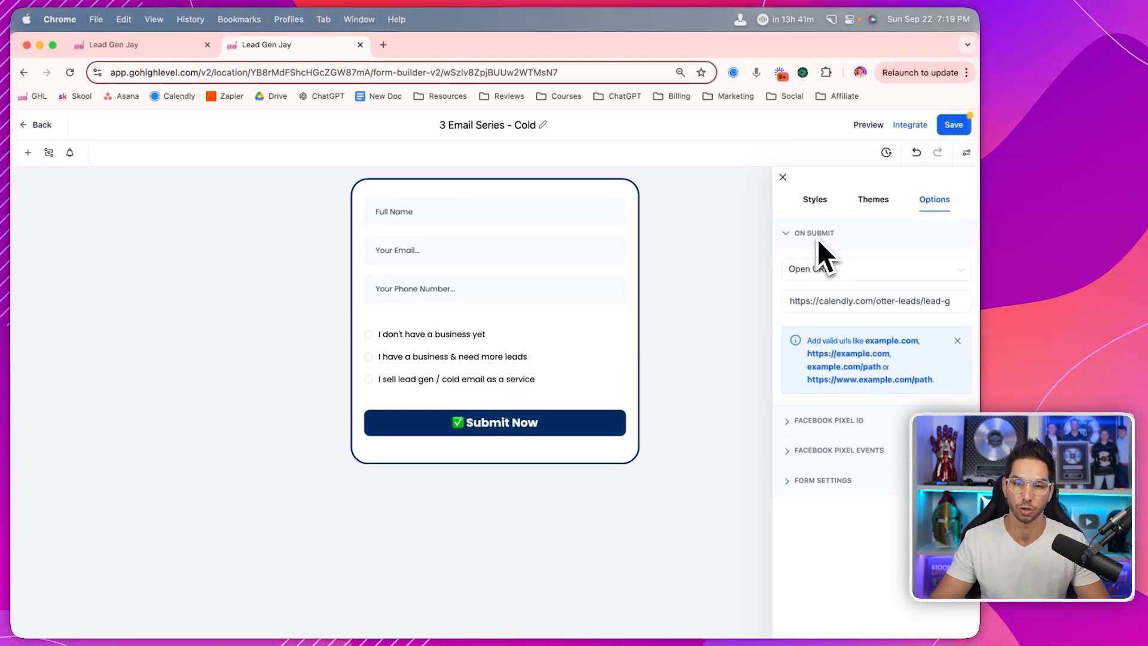
- Copy the form's public link from Integrate and load it in a new browser tab
triple_click(819, 301)
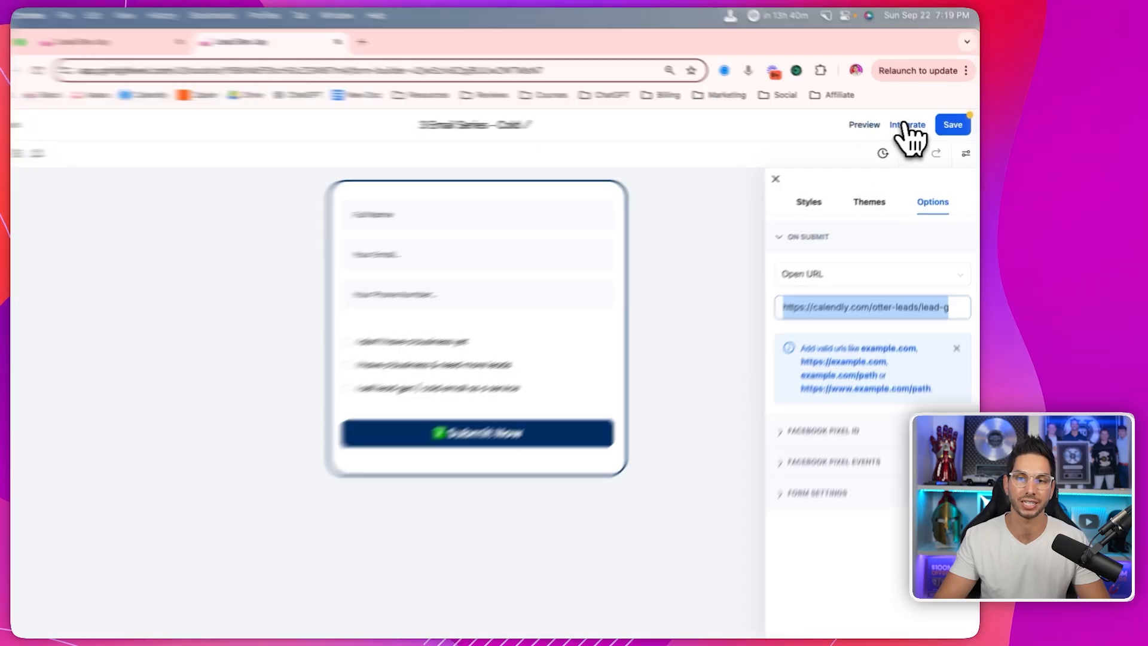
click(909, 123)
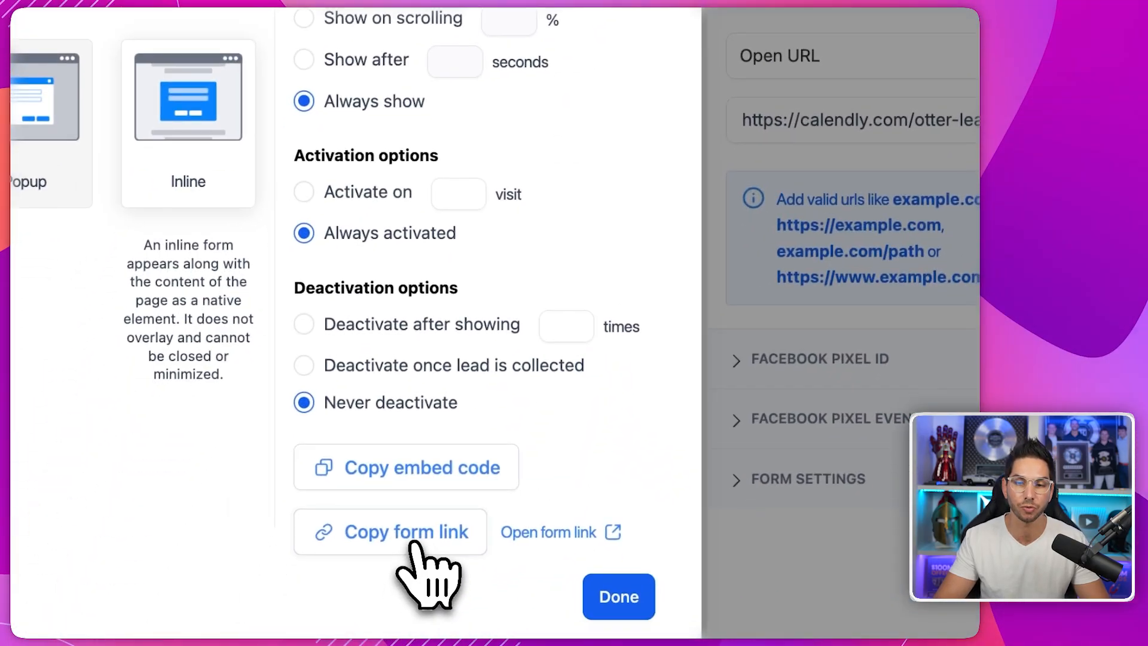
click(430, 569)
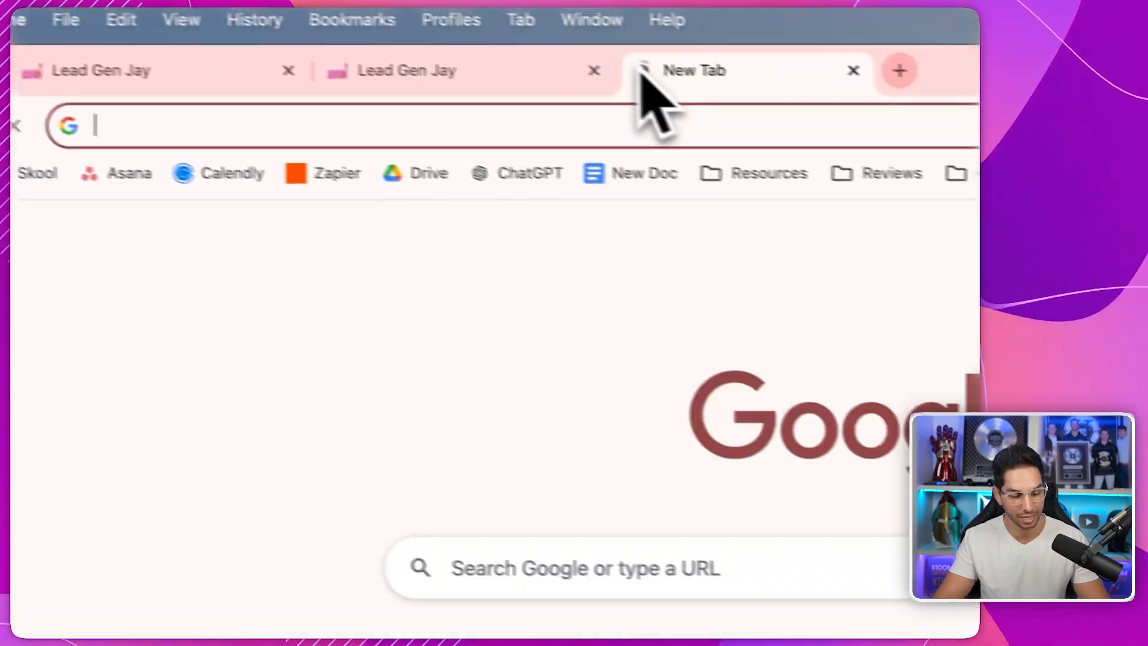
text(https://api.leadgenjay.com/widget/form/wSzlv8ZpjBUUw2WTMsN7)
key(Return)
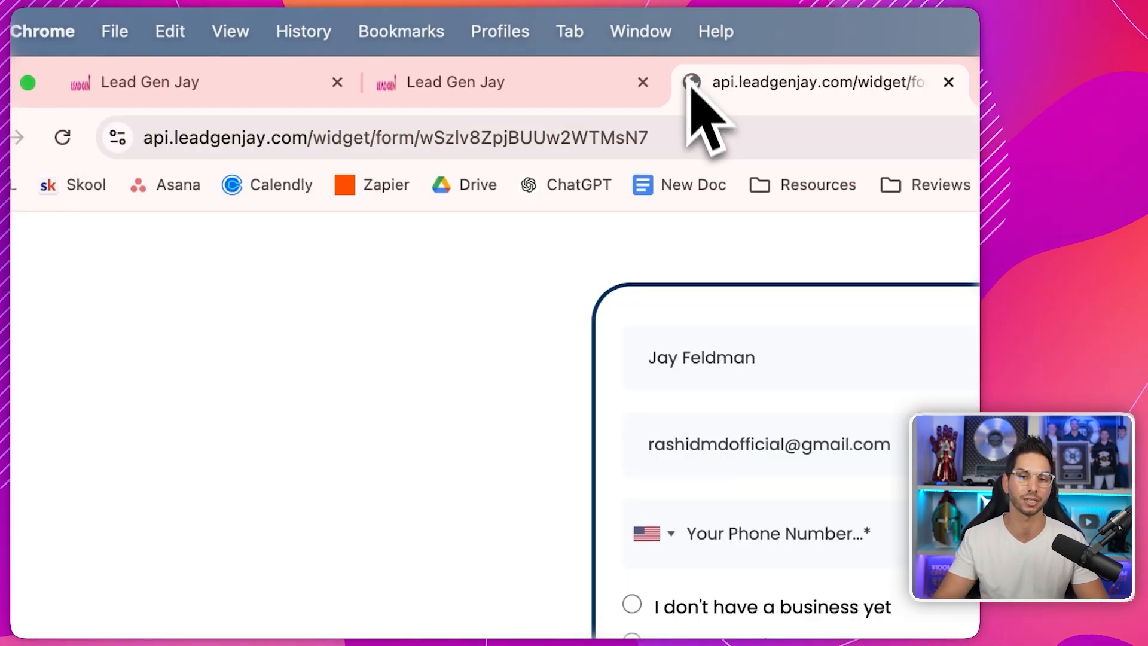
- Choose 'I don't have a business yet' on the live form and return to the builder
click(529, 137)
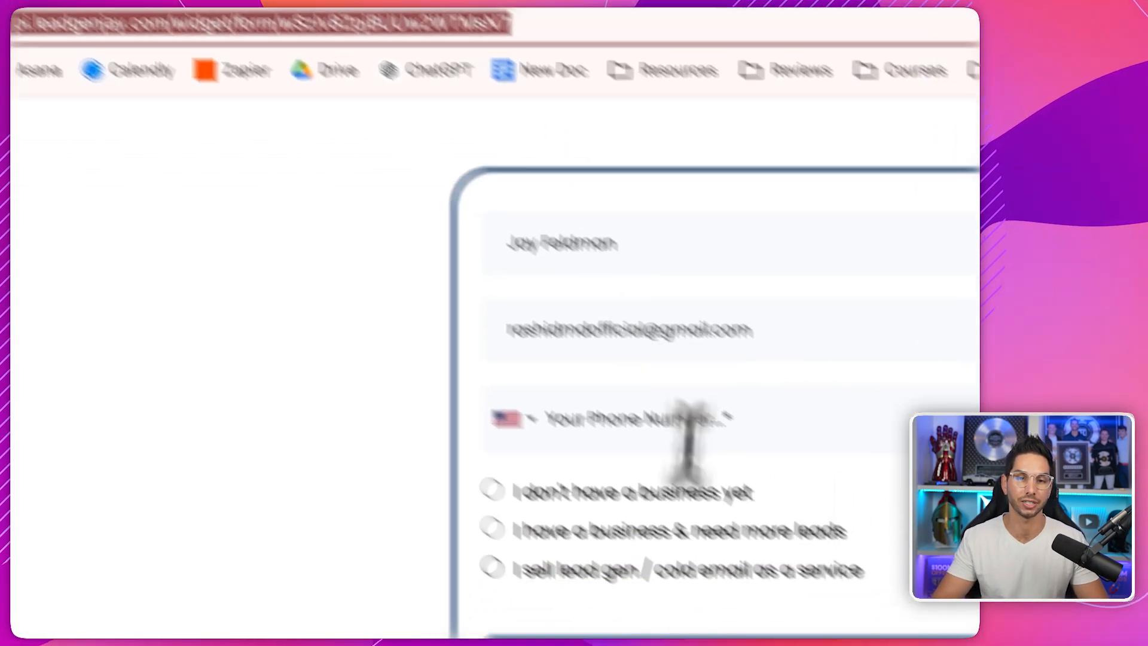
click(744, 610)
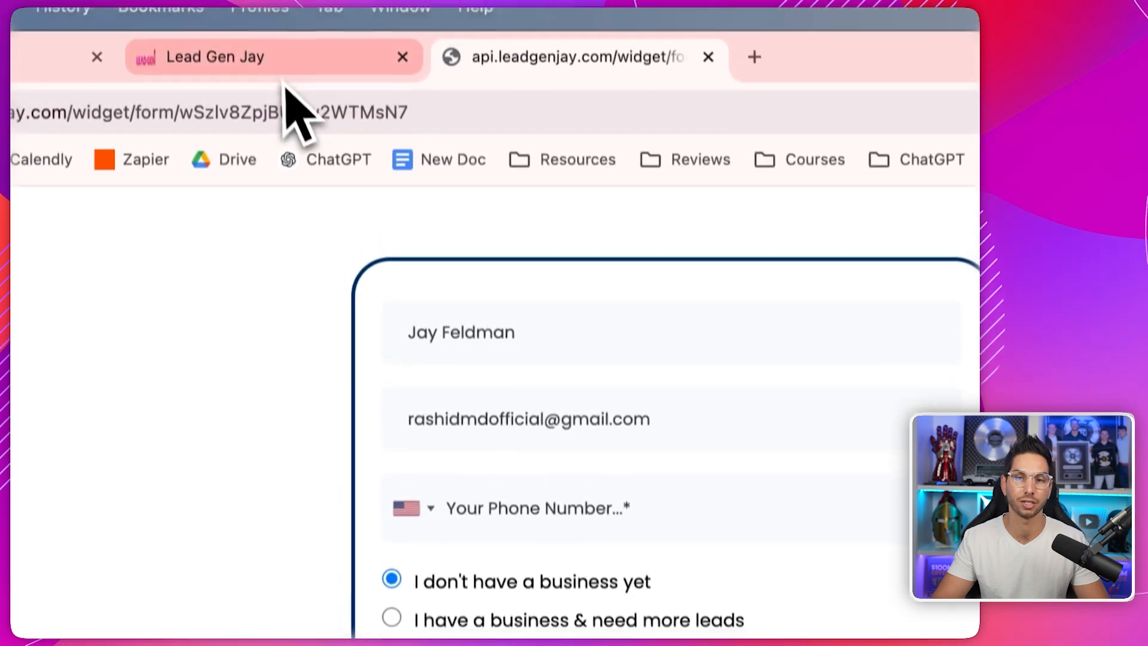
click(281, 56)
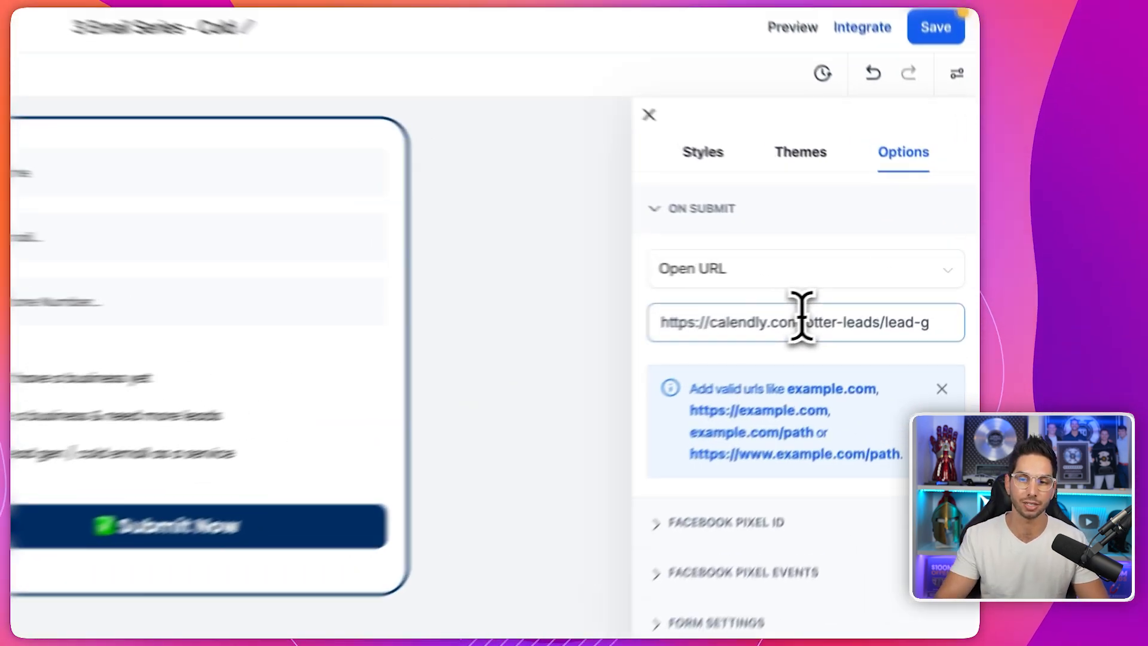
triple_click(873, 301)
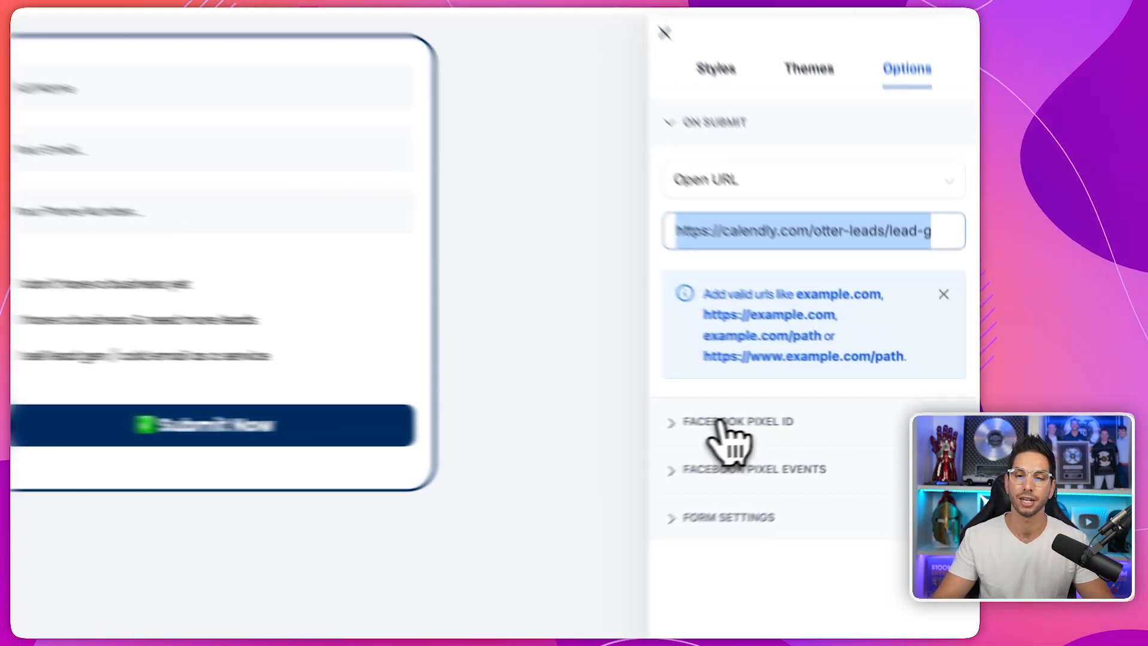
- Enable Use GDPR Compliant Font under Form Settings and save the form via Integrate
click(818, 420)
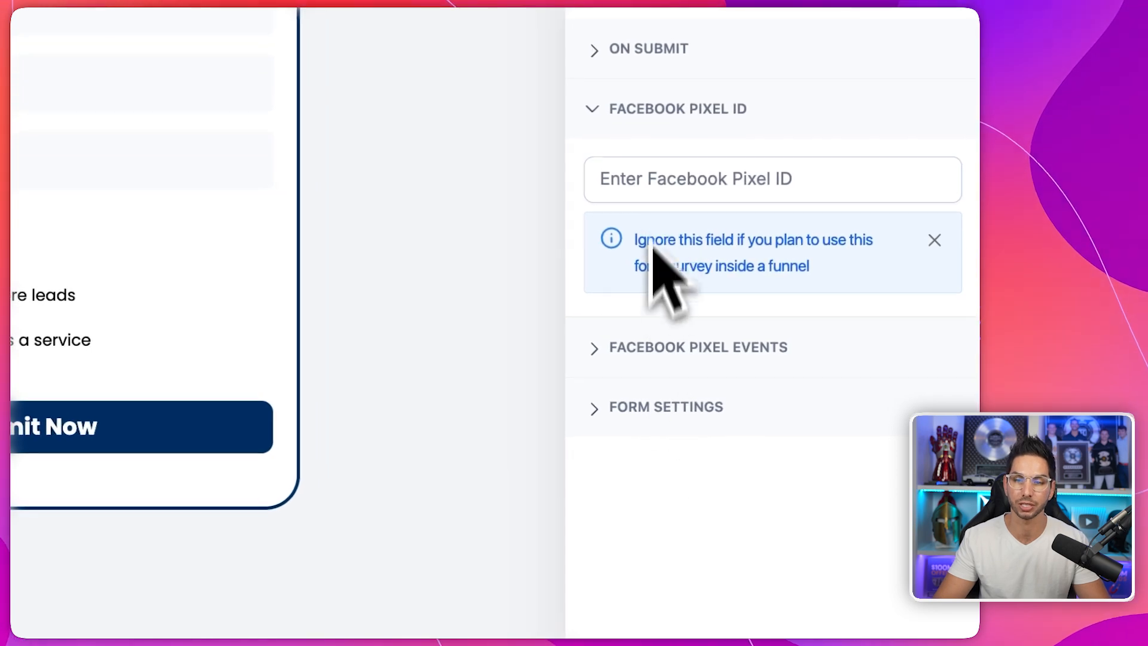
click(652, 406)
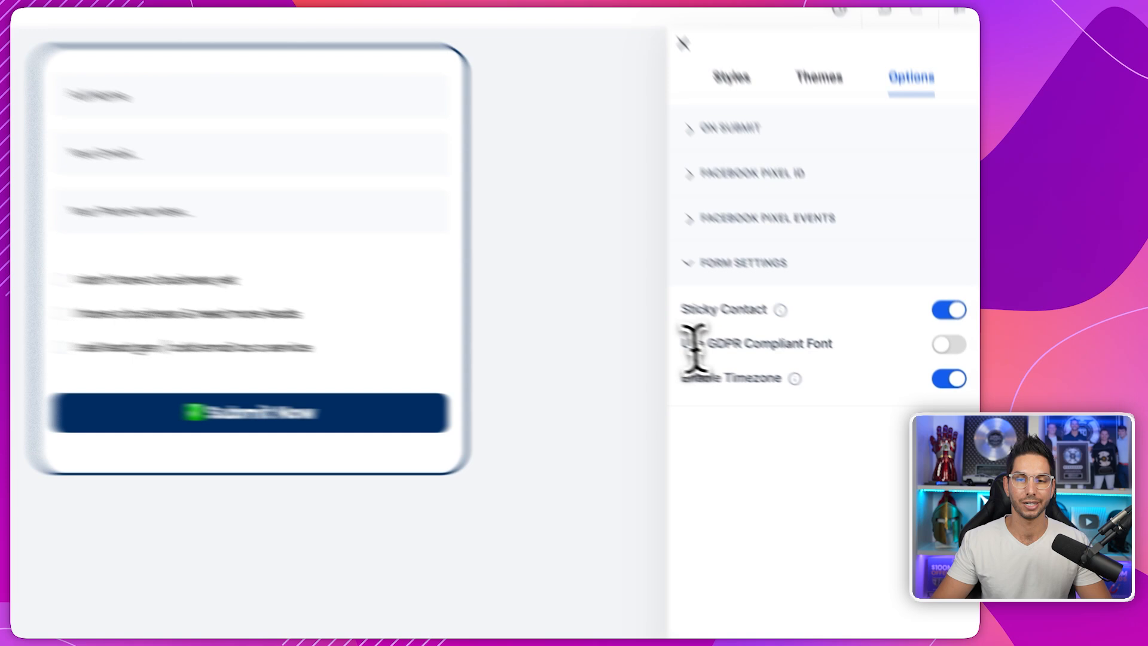
triple_click(790, 376)
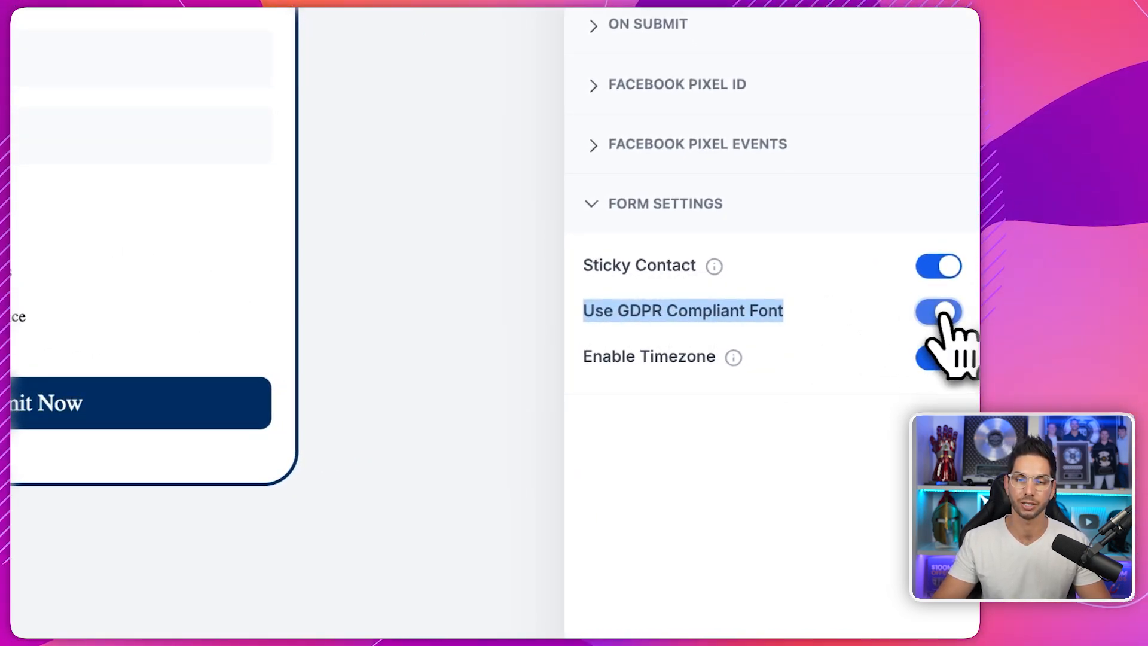
triple_click(662, 359)
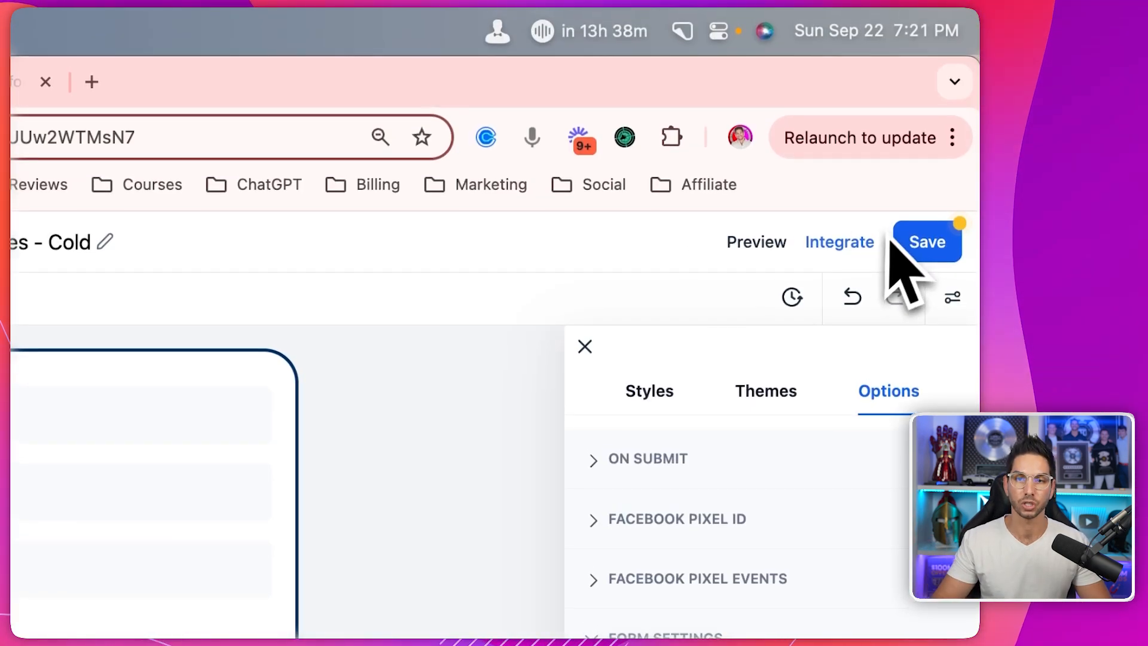
click(943, 125)
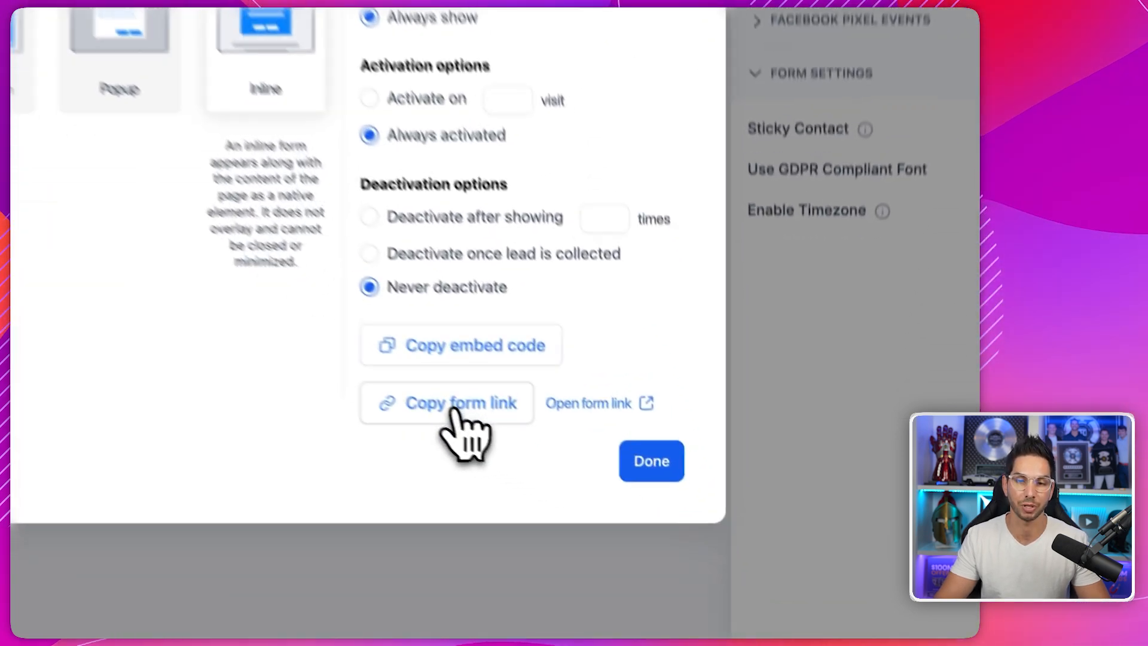
- Copy the form's shareable link, then save the form
click(618, 508)
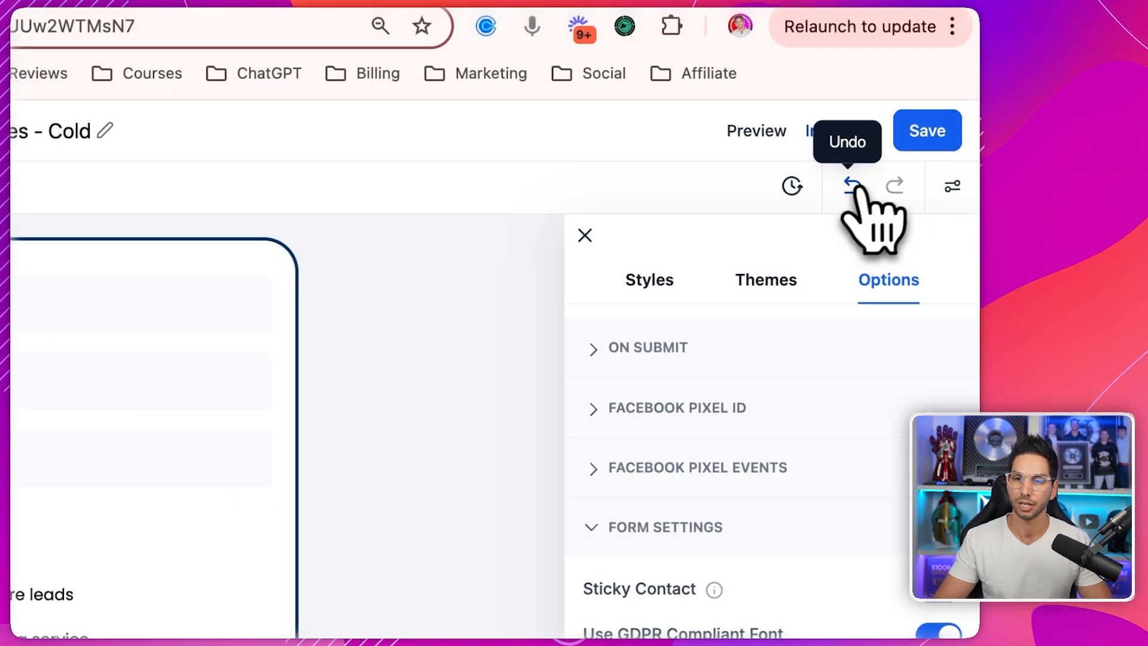
click(922, 144)
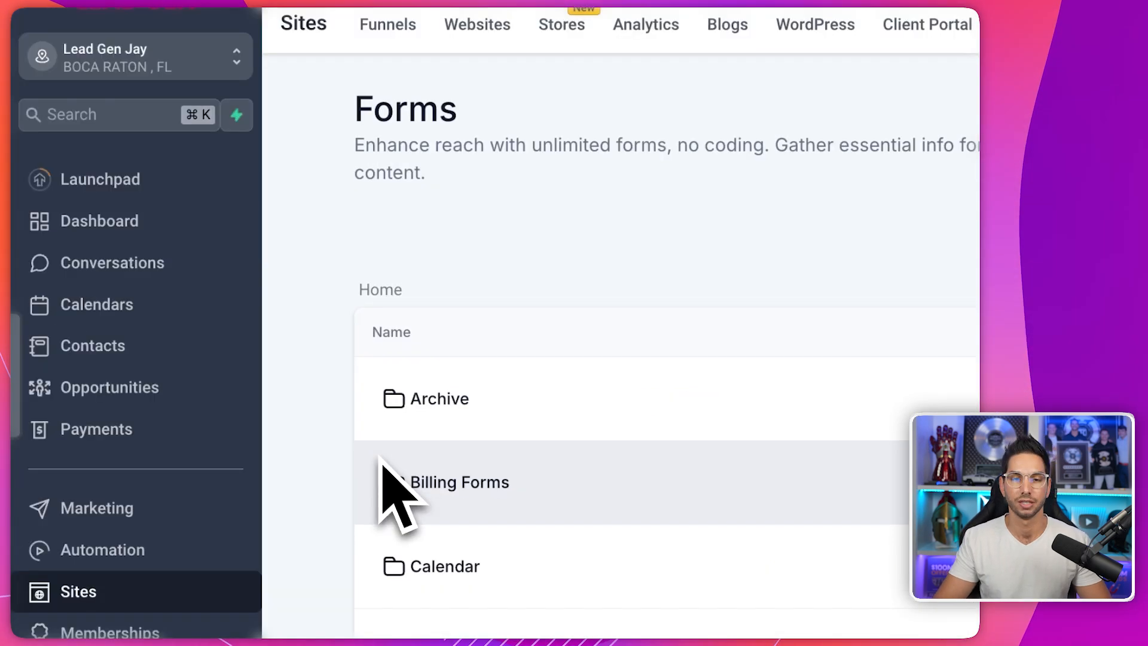
- Browse the Calendar forms folder, then return to the top-level forms list
scroll(382, 458, down, 1)
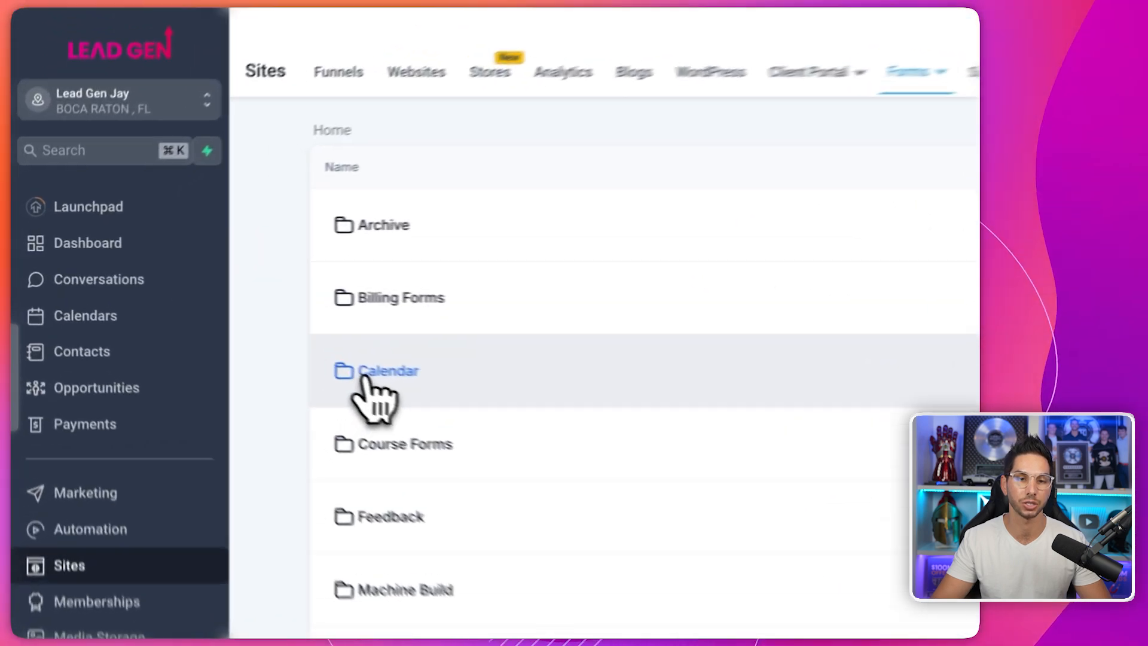
click(221, 321)
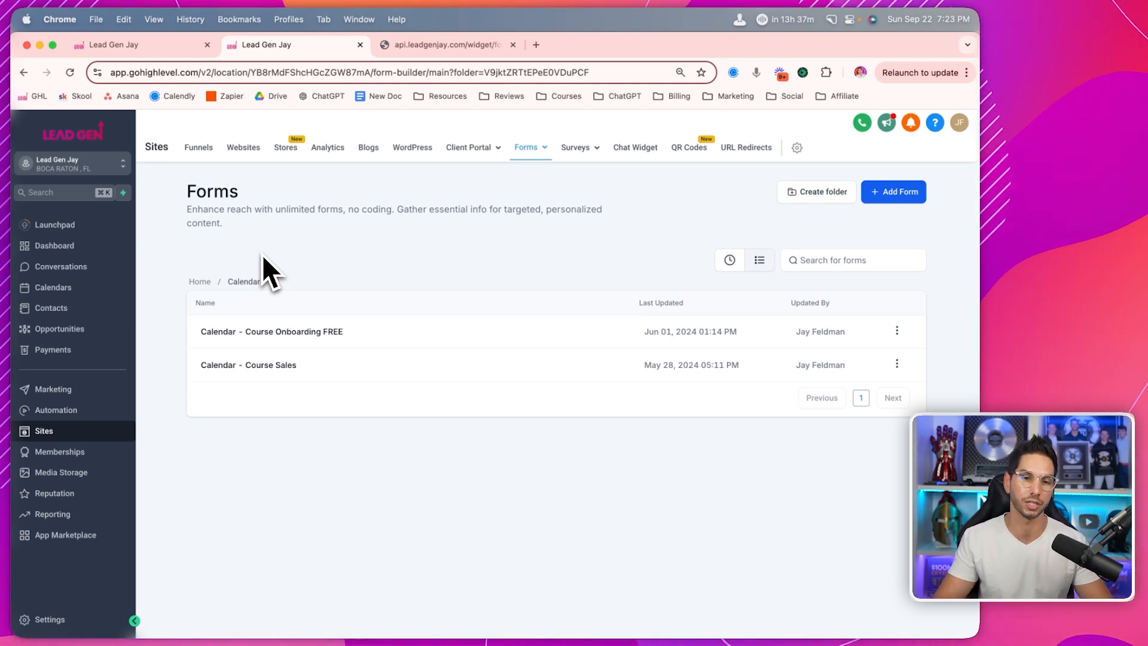
click(204, 281)
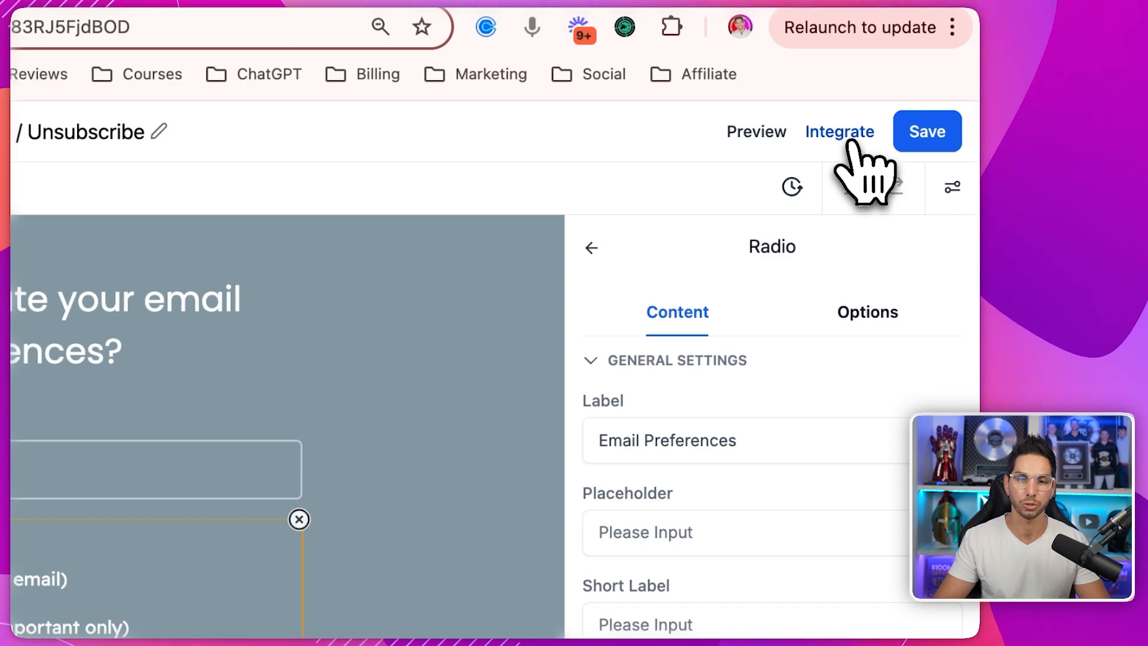
- Load the email preferences form's link in a new incognito window
click(848, 144)
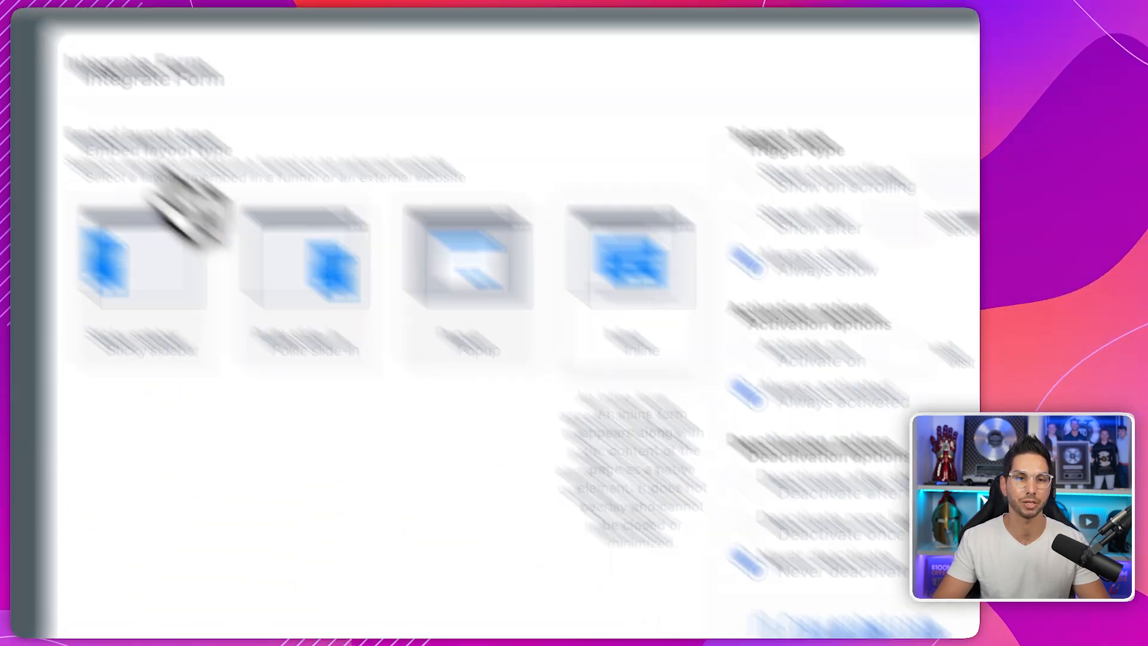
click(177, 26)
click(236, 130)
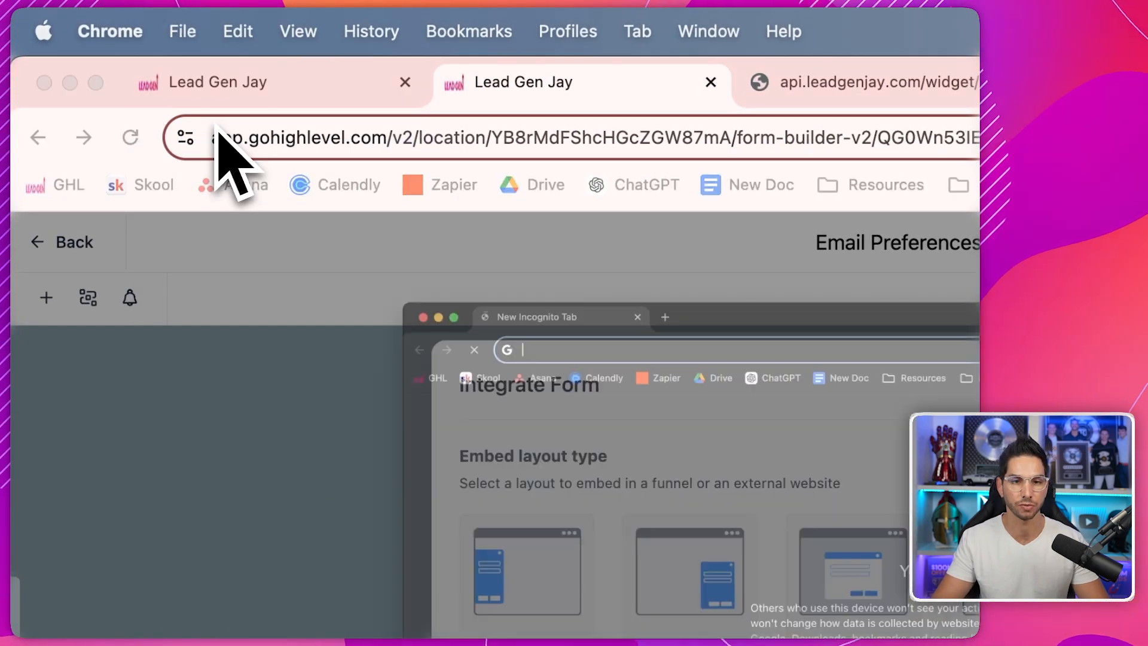
key(super+v)
key(Return)
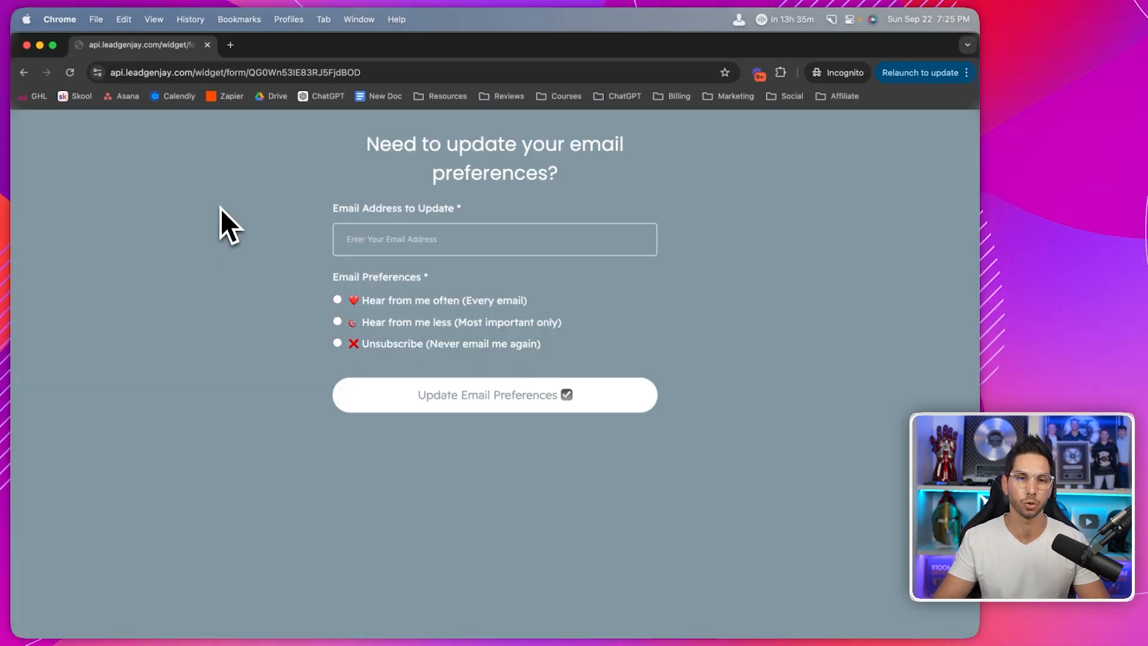
- Append an ?email= address parameter and a &phone= parameter to the form URL
double_click(338, 73)
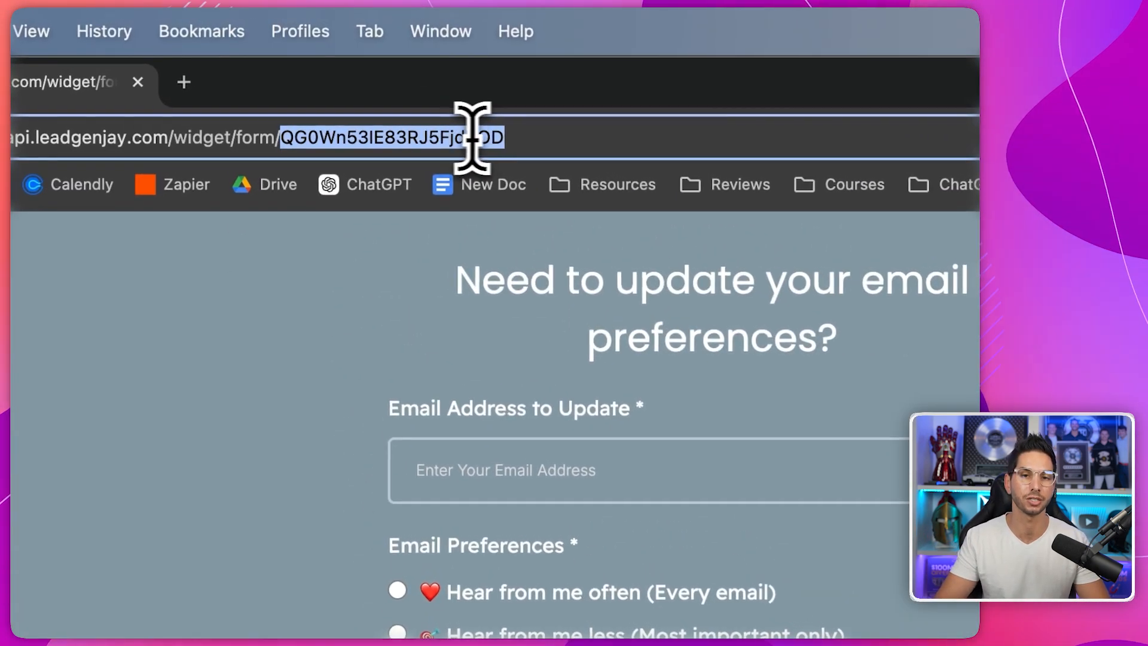
click(529, 135)
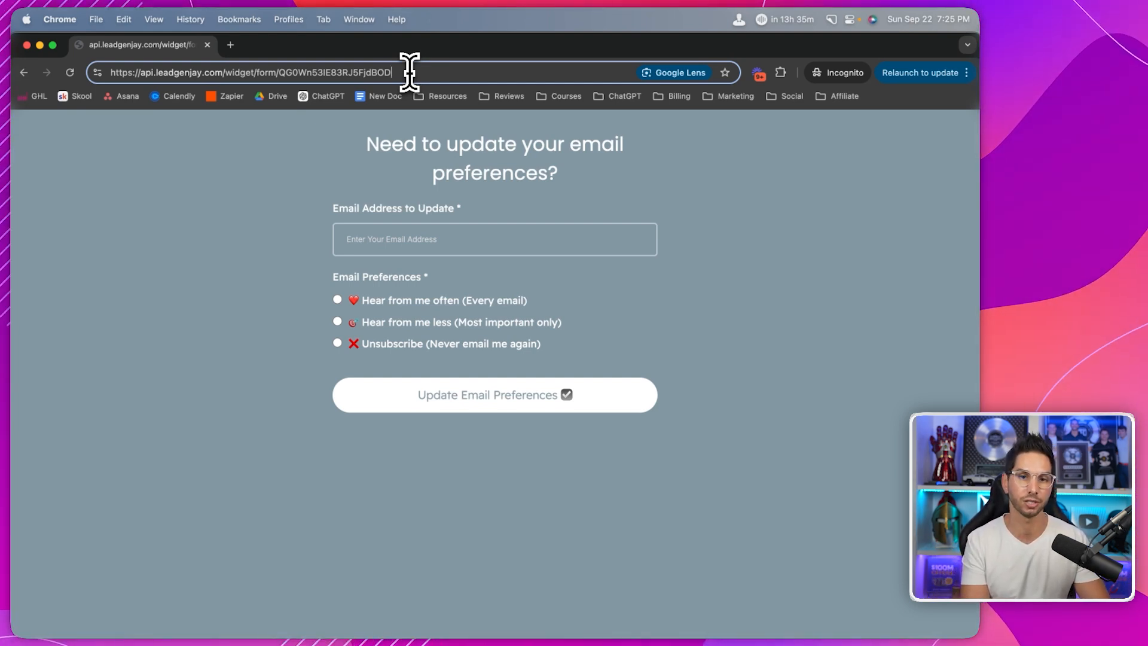
text(?)
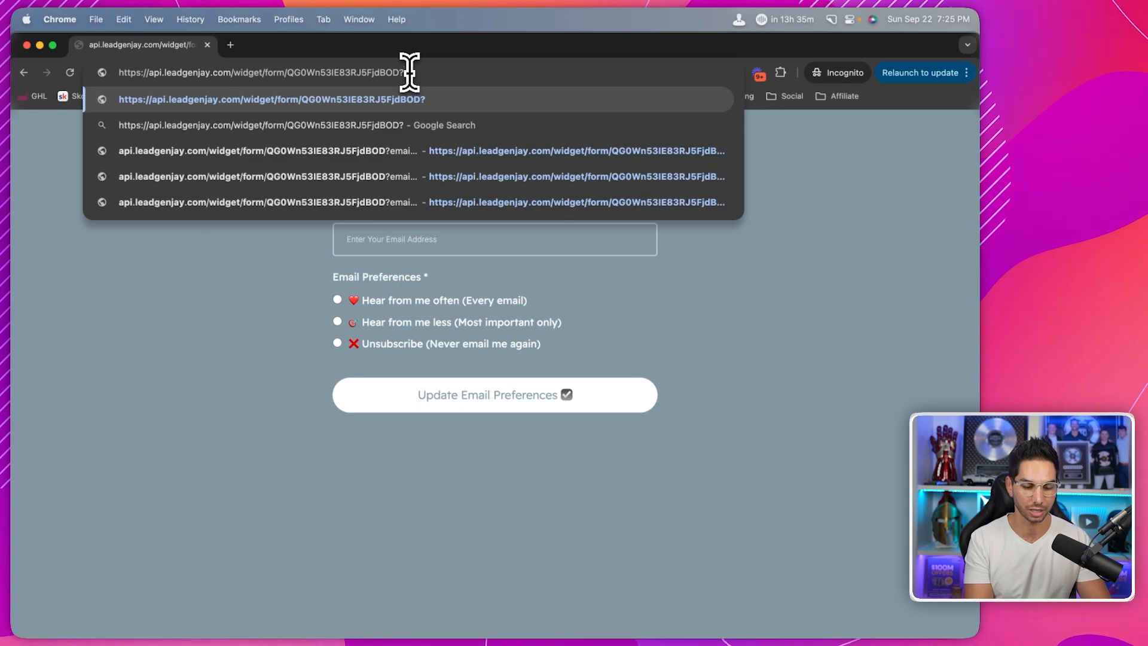
text(email=)
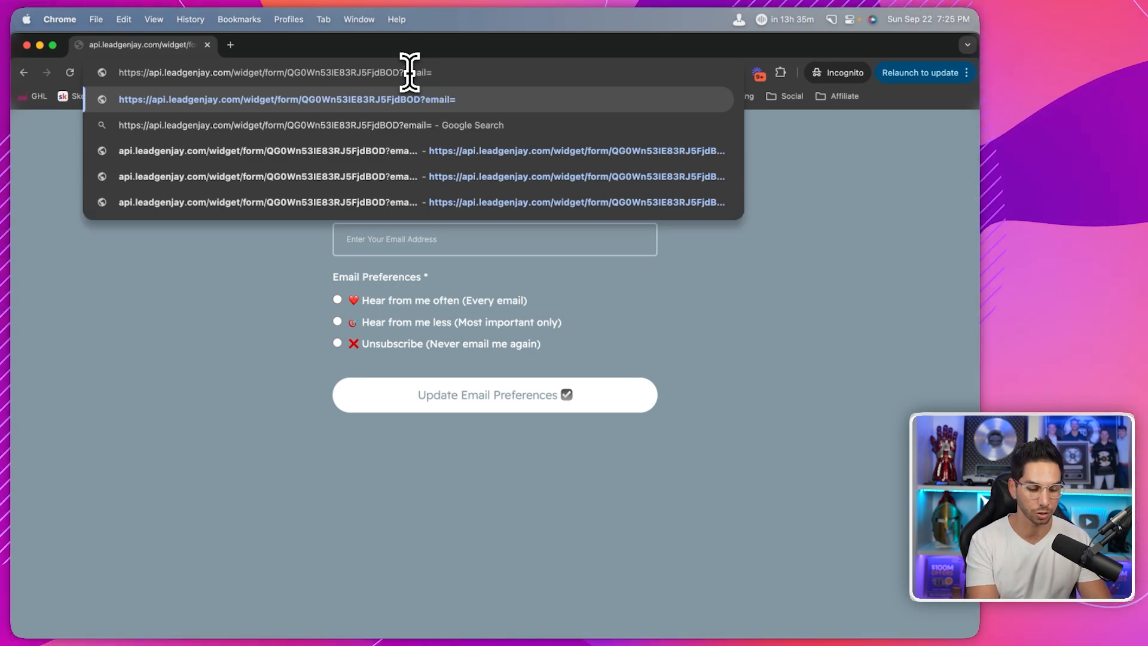
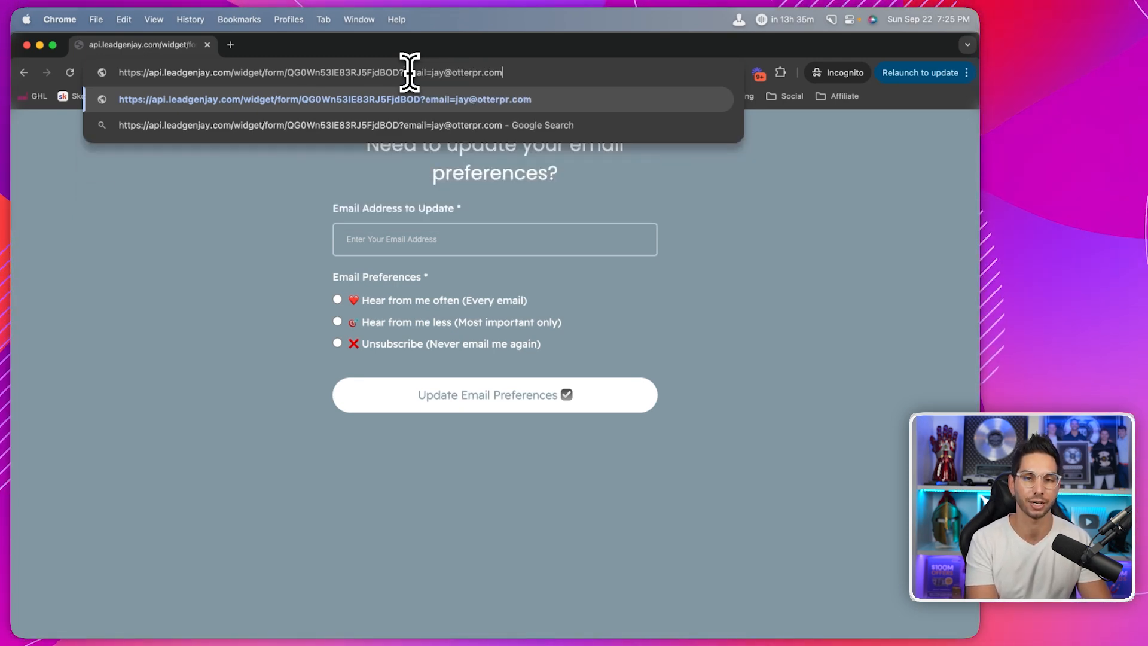
key(Return)
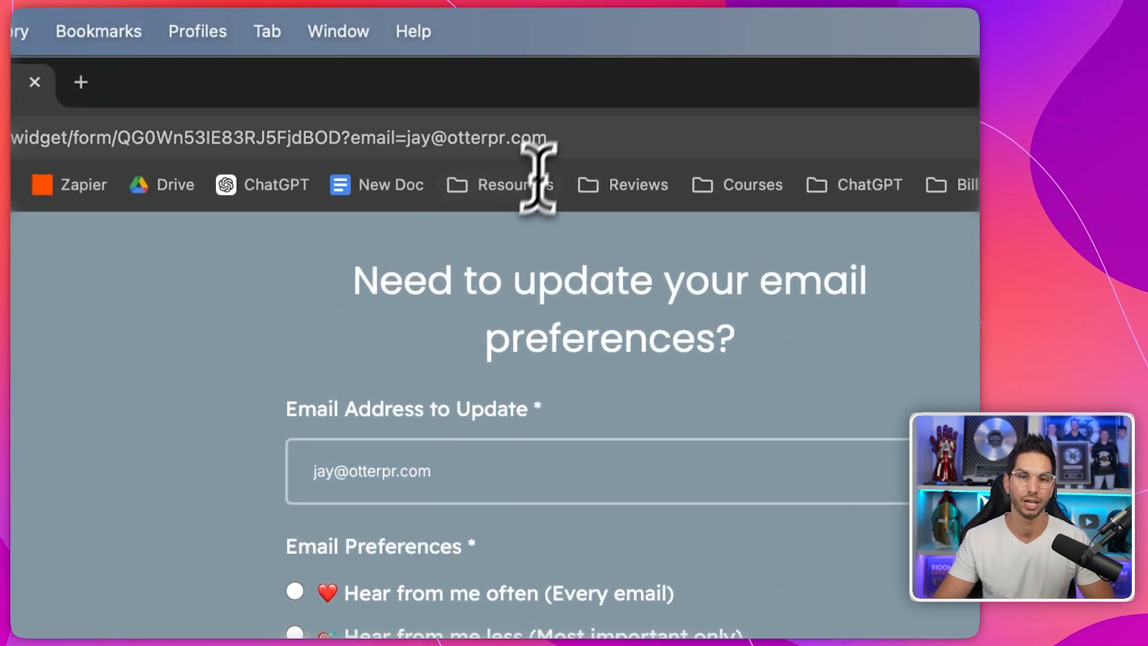
click(553, 141)
key(Right)
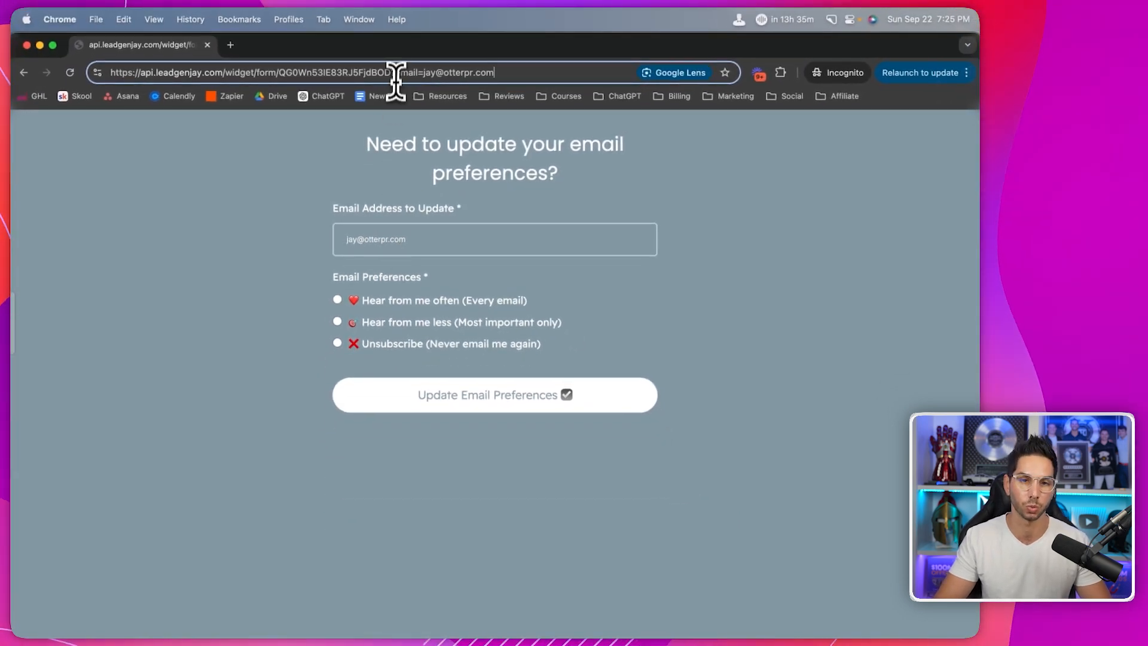
double_click(397, 72)
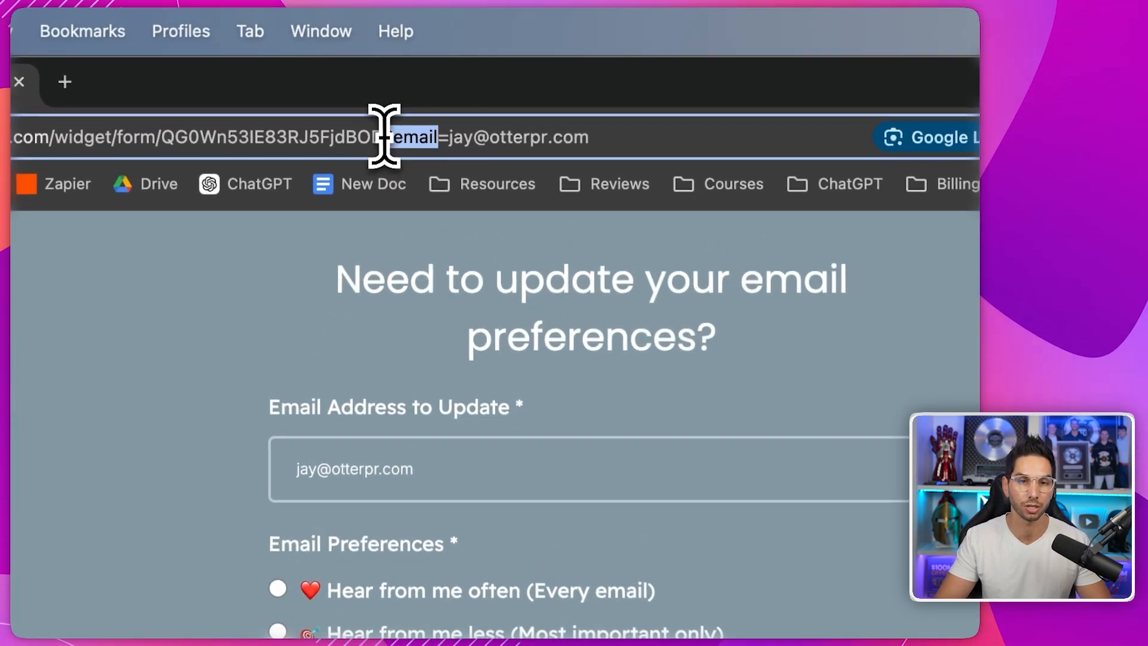
click(501, 72)
text(&phone=)
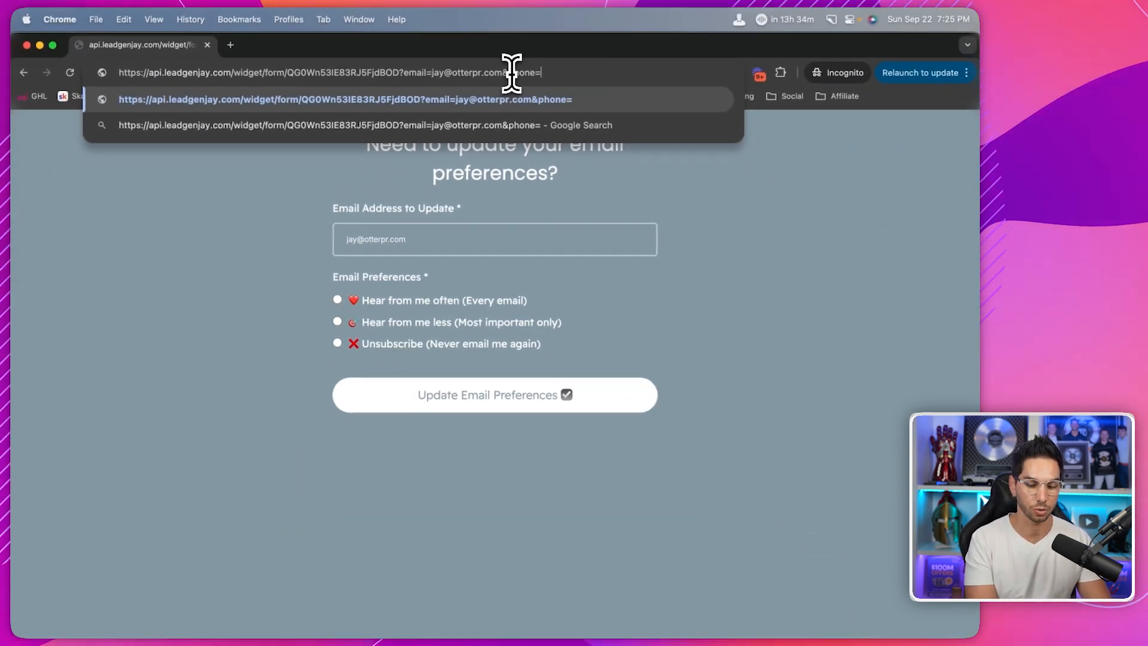
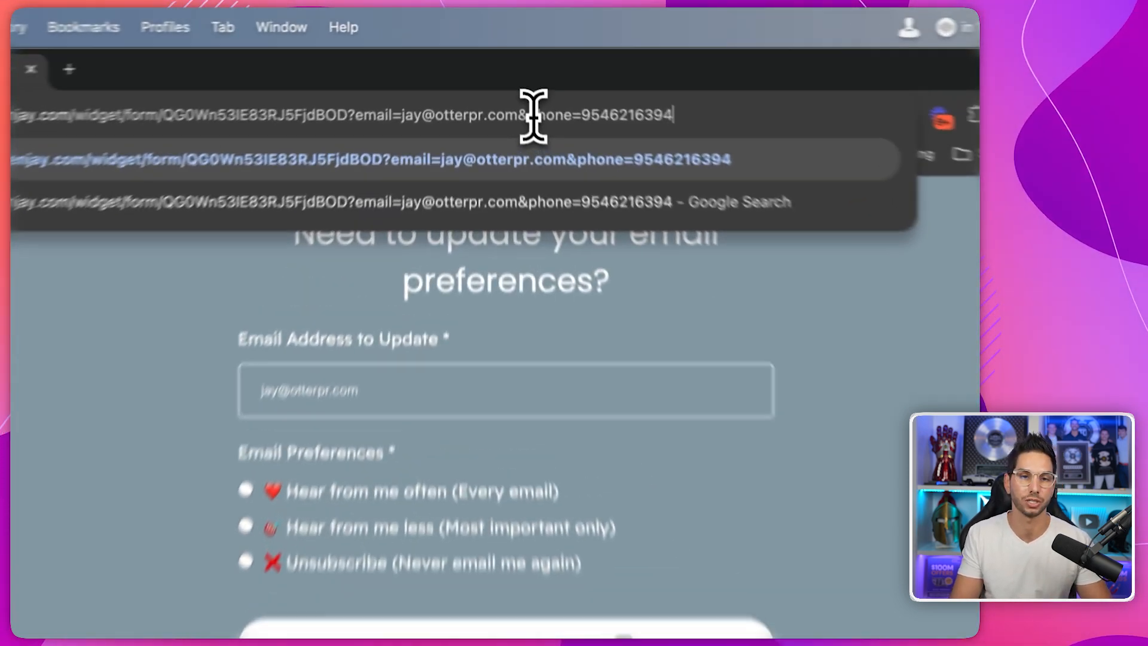
triple_click(511, 73)
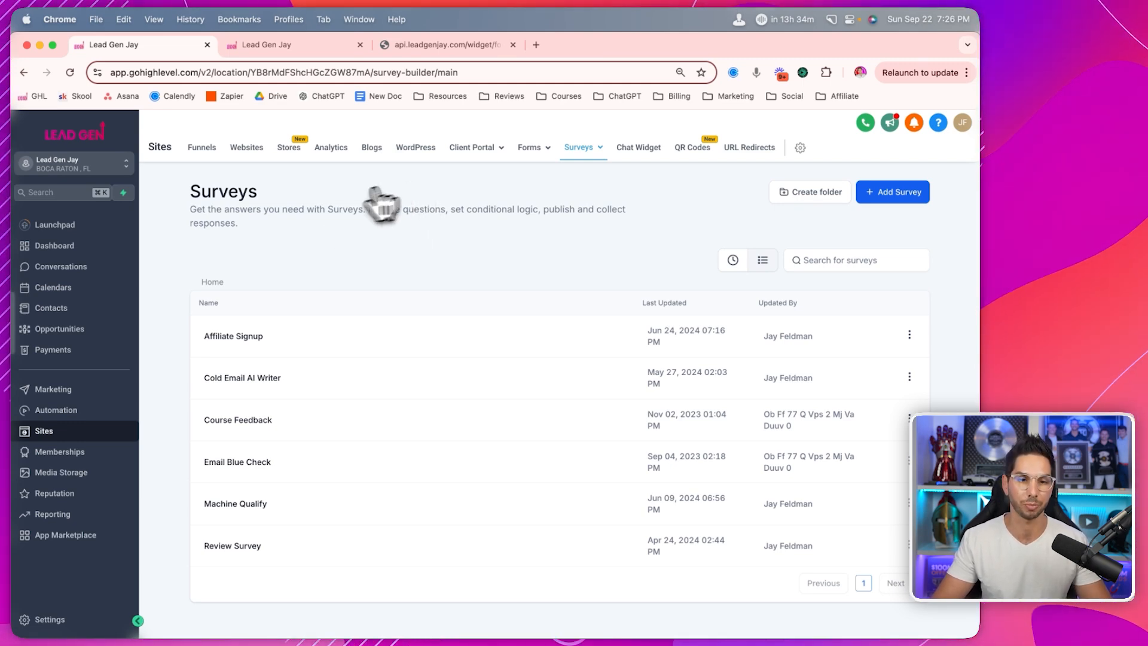
- Open the Cold Email AI Writer survey and look over its slides
click(263, 378)
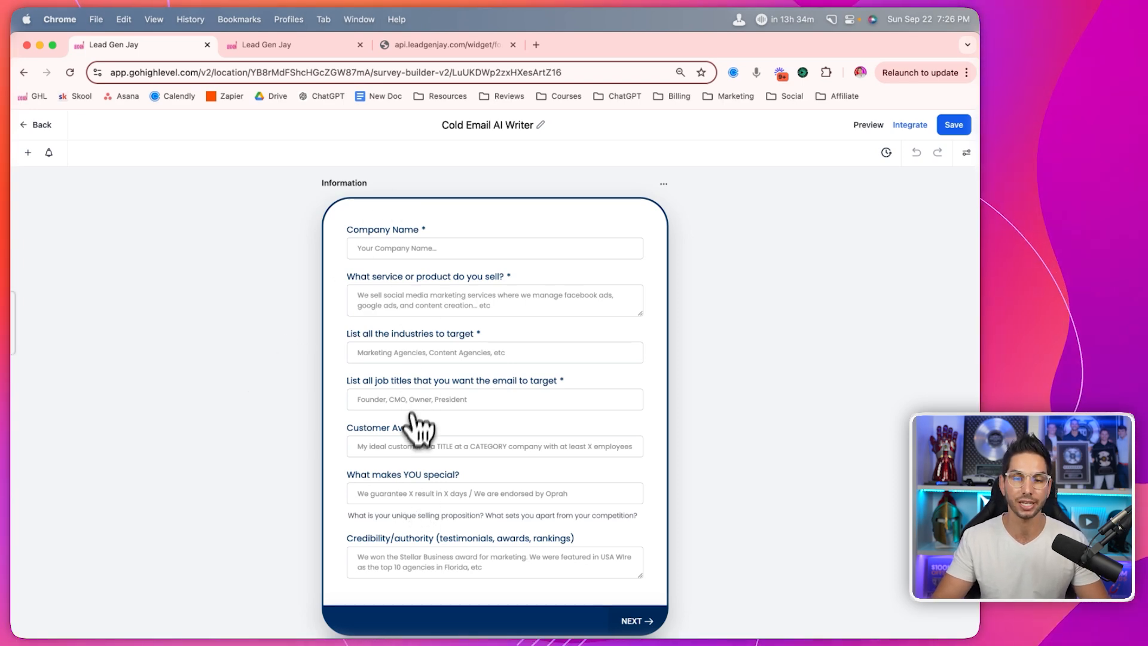
scroll(421, 420, down, 1)
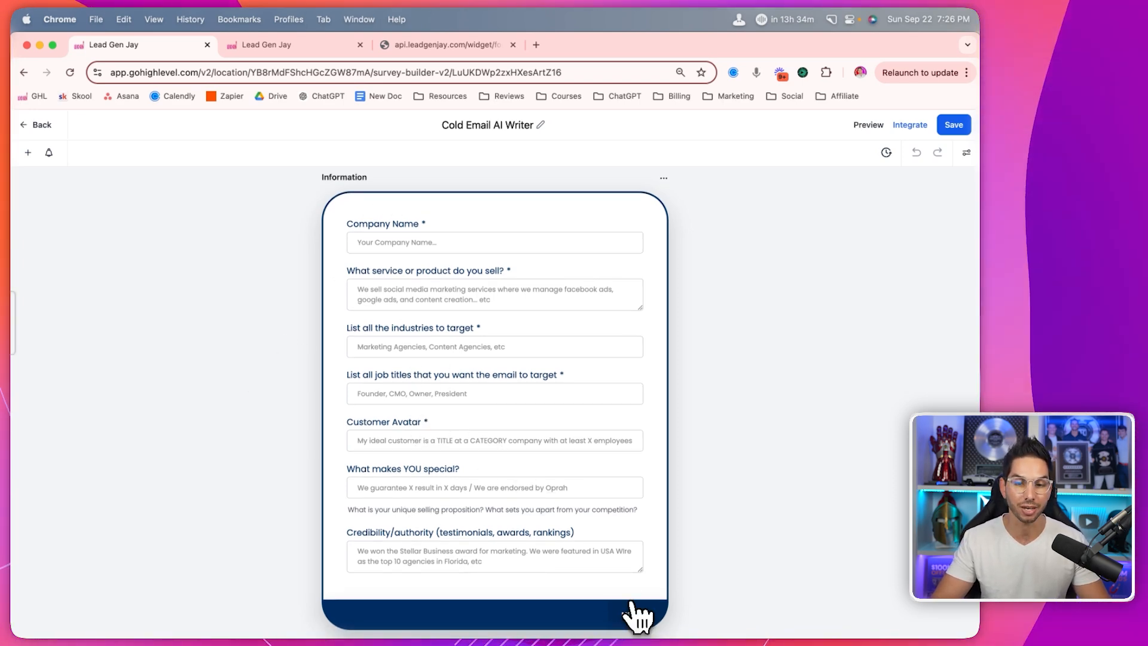
scroll(615, 559, down, 8)
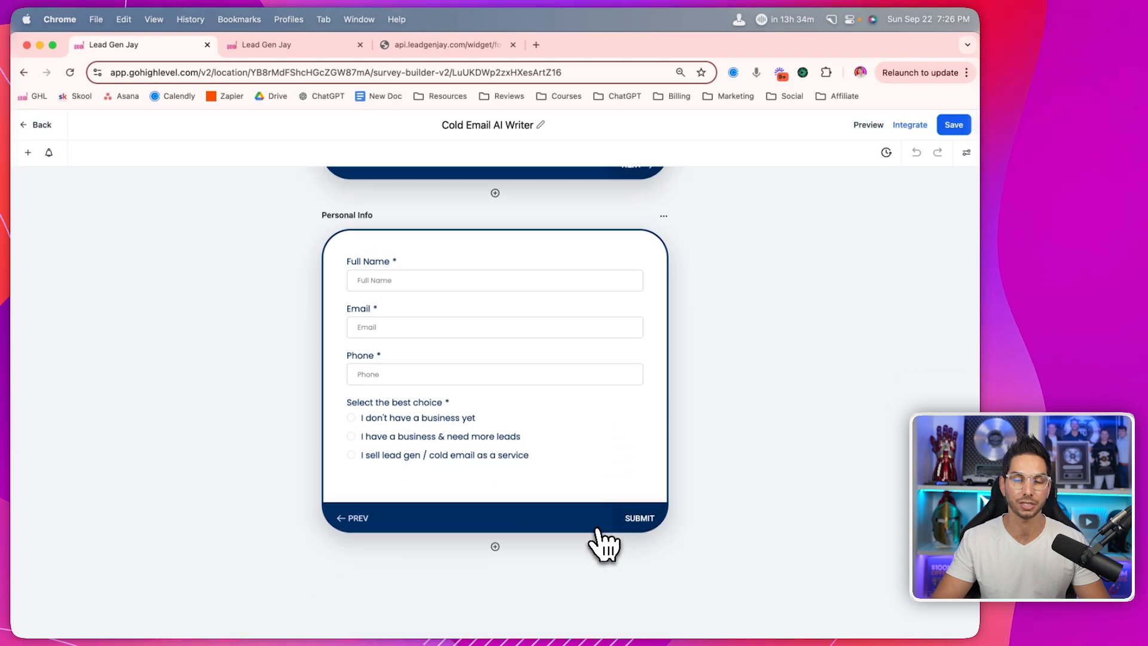
scroll(419, 326, up, 2)
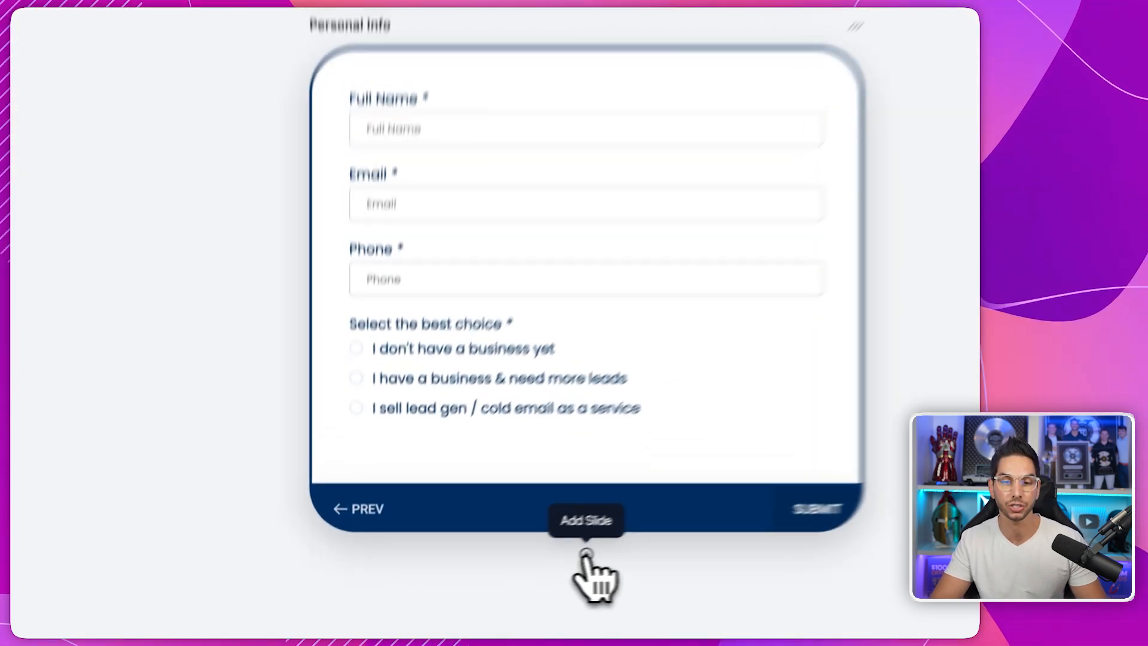
- Add a blank Slide 3 below Personal Info, then delete it
click(495, 572)
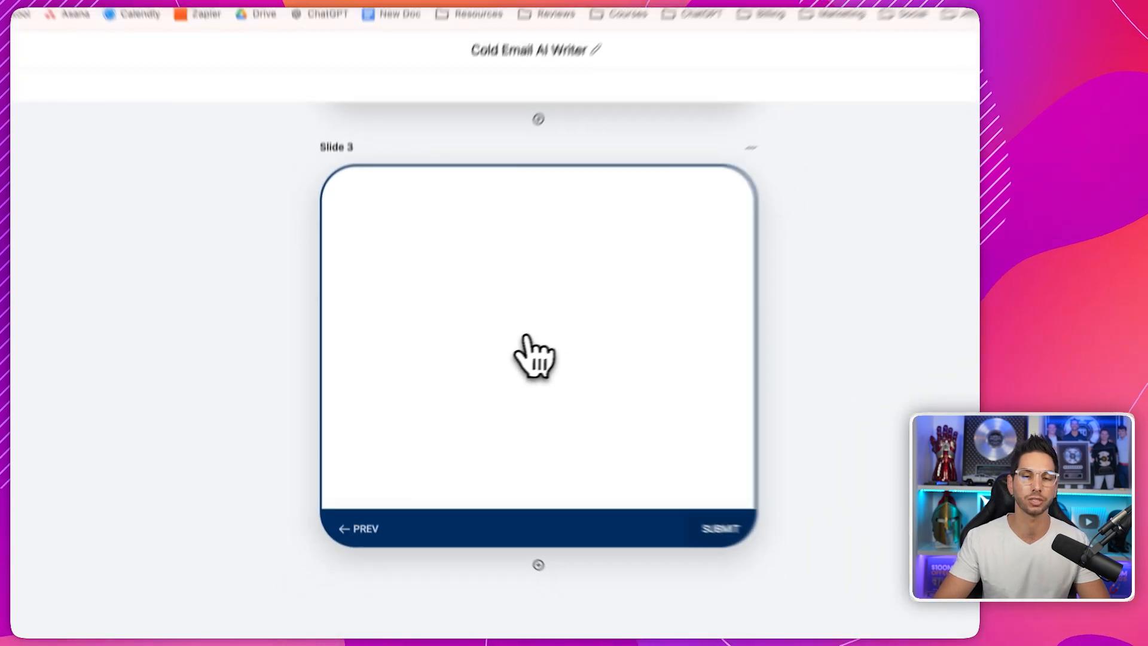
scroll(493, 382, up, 15)
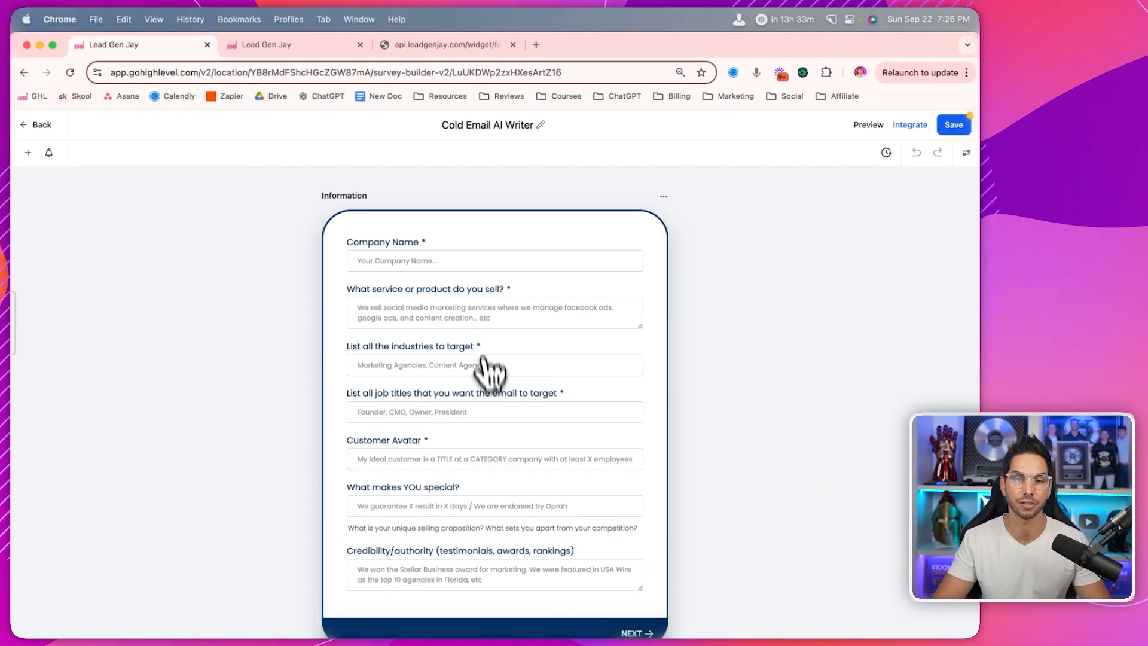
scroll(487, 359, down, 4)
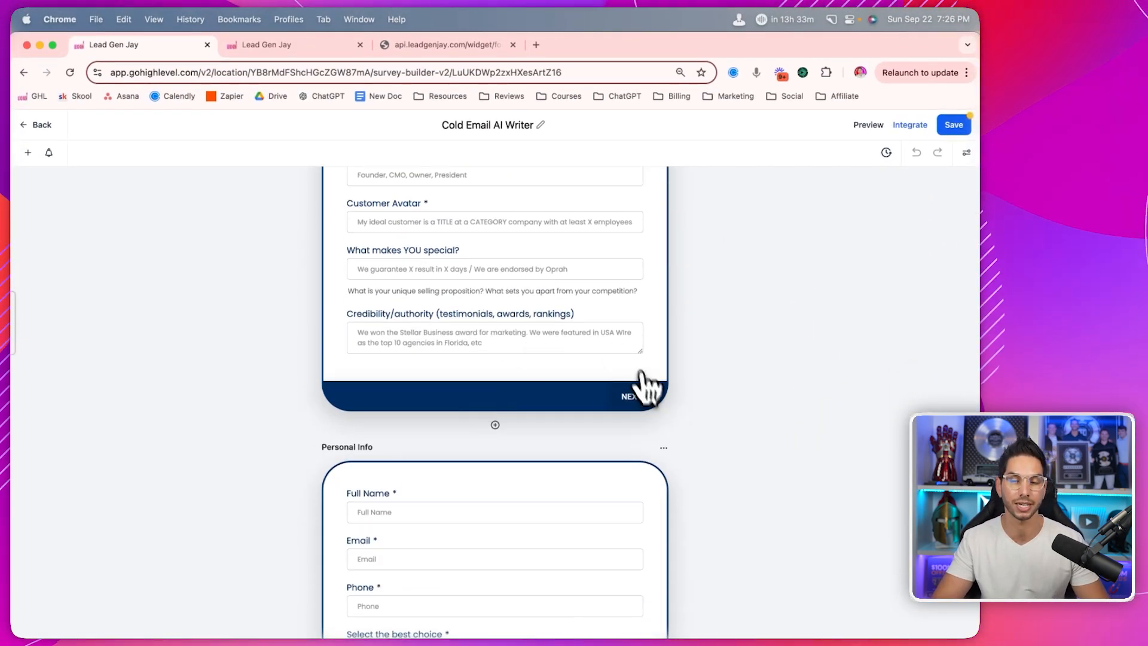
scroll(430, 410, down, 3)
scroll(512, 436, down, 7)
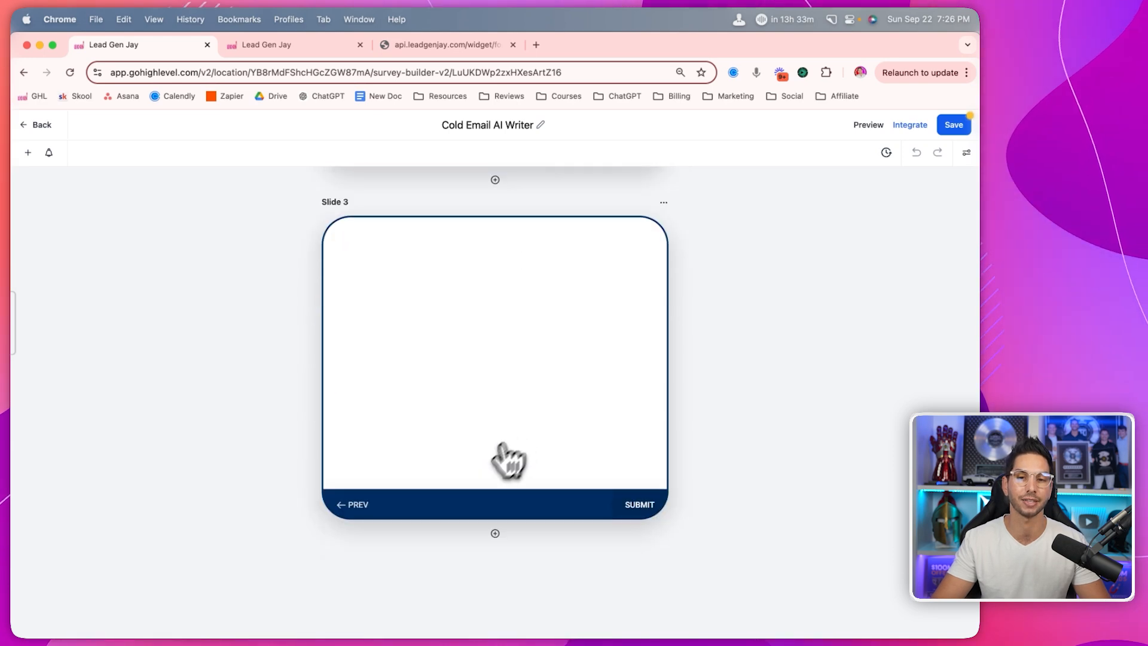
scroll(501, 362, up, 3)
click(662, 390)
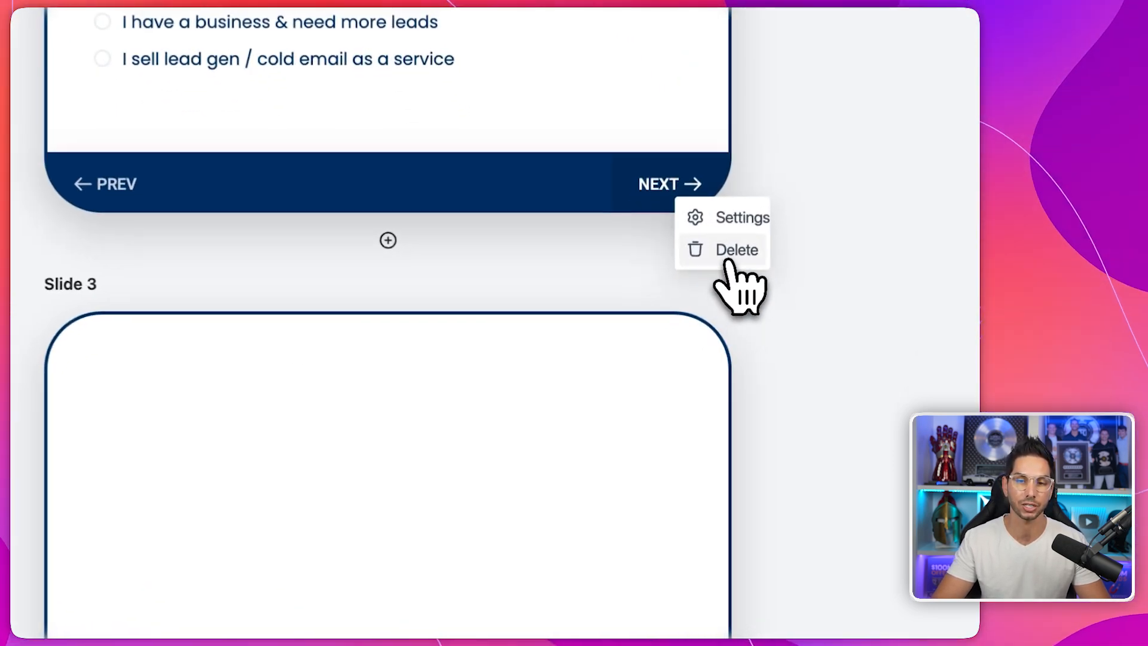
click(667, 374)
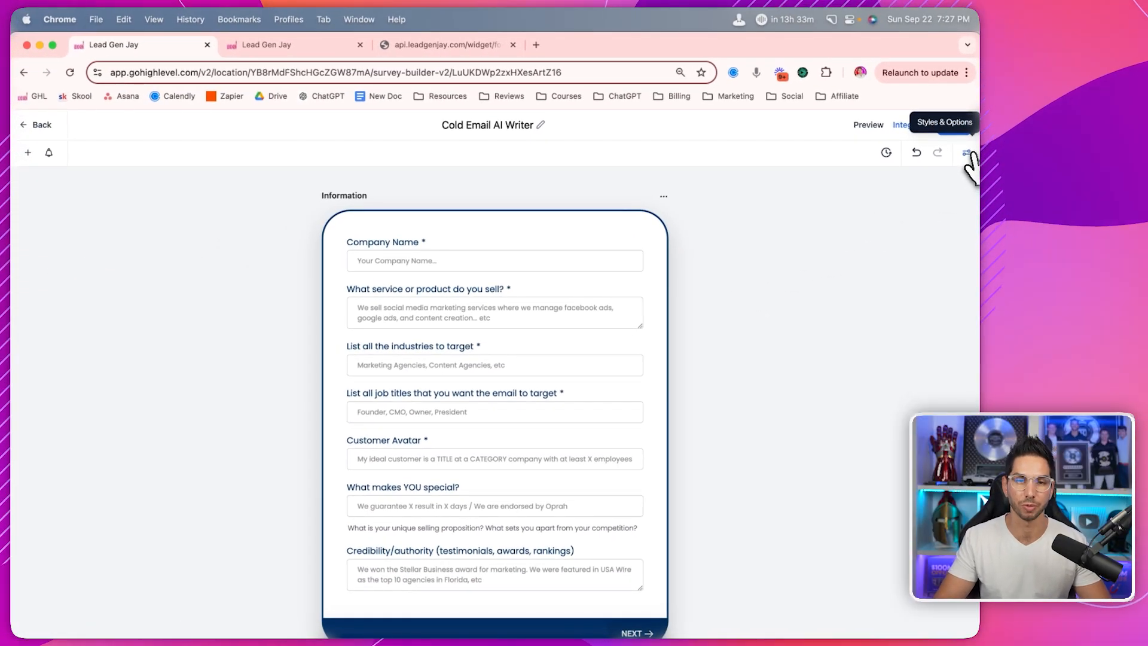
- In Styles & Options, expand Disqualify Immediately, Disqualify After Submit and Survey Settings
click(966, 153)
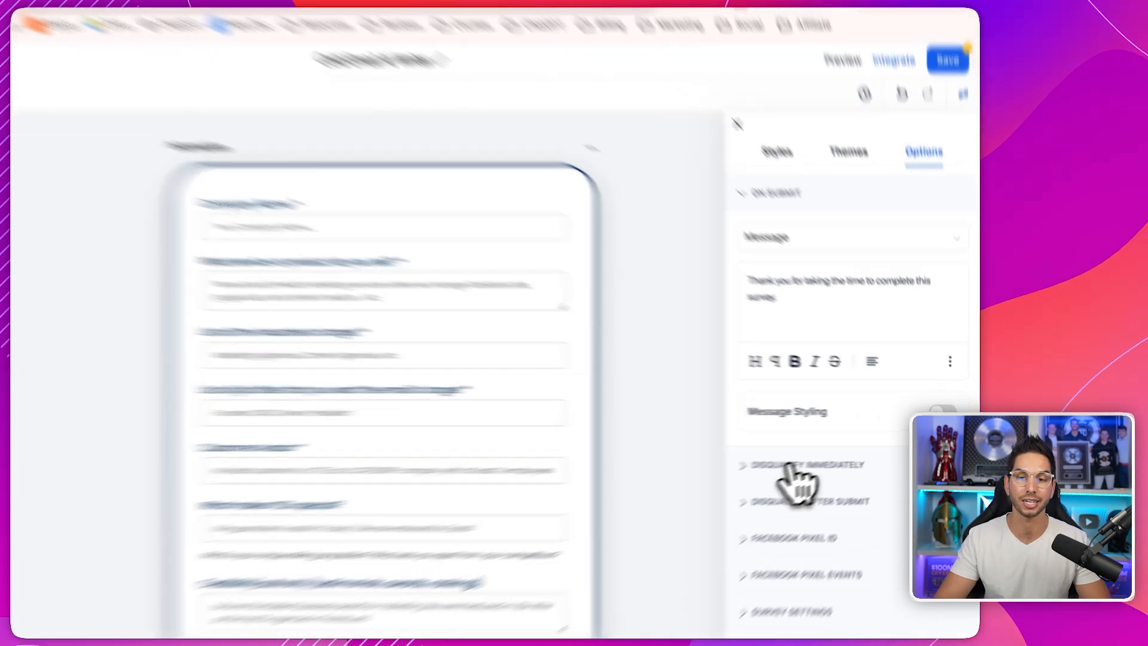
click(843, 454)
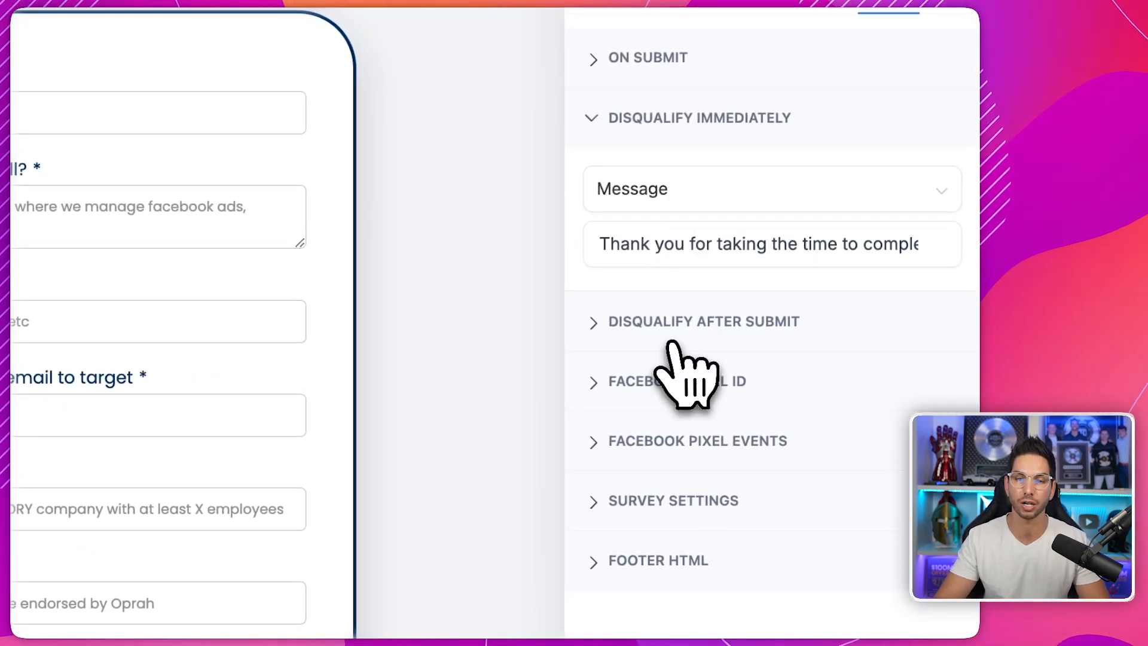
click(681, 326)
click(673, 500)
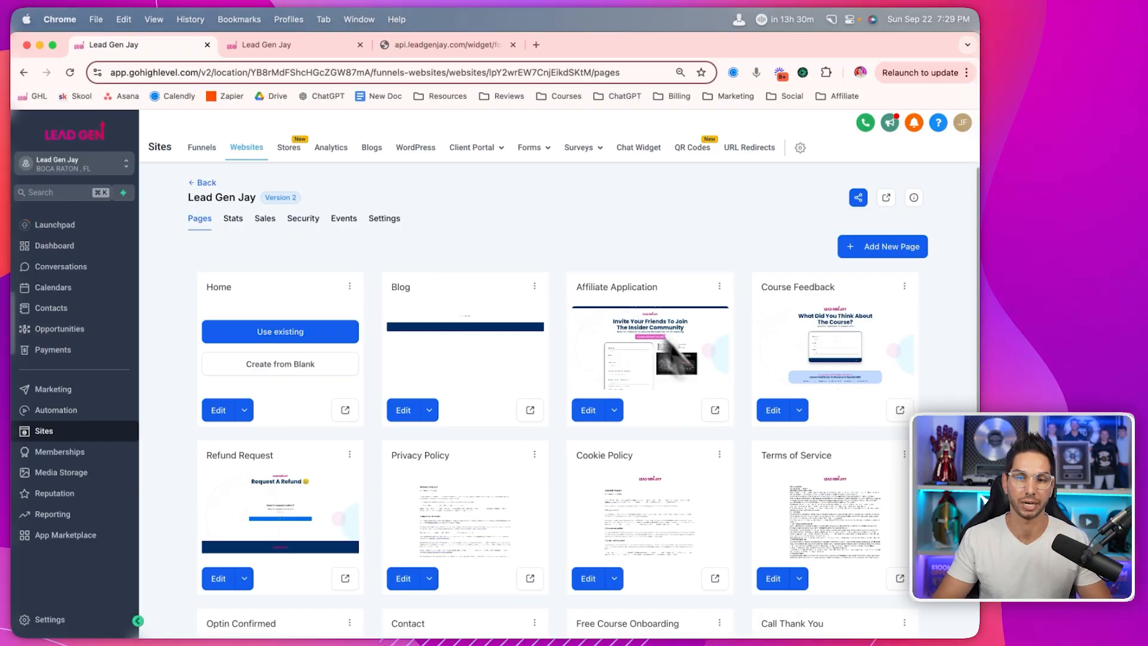
- Scroll the Sites list to reach the Lead Gen Jay website's pages
scroll(810, 477, down, 1)
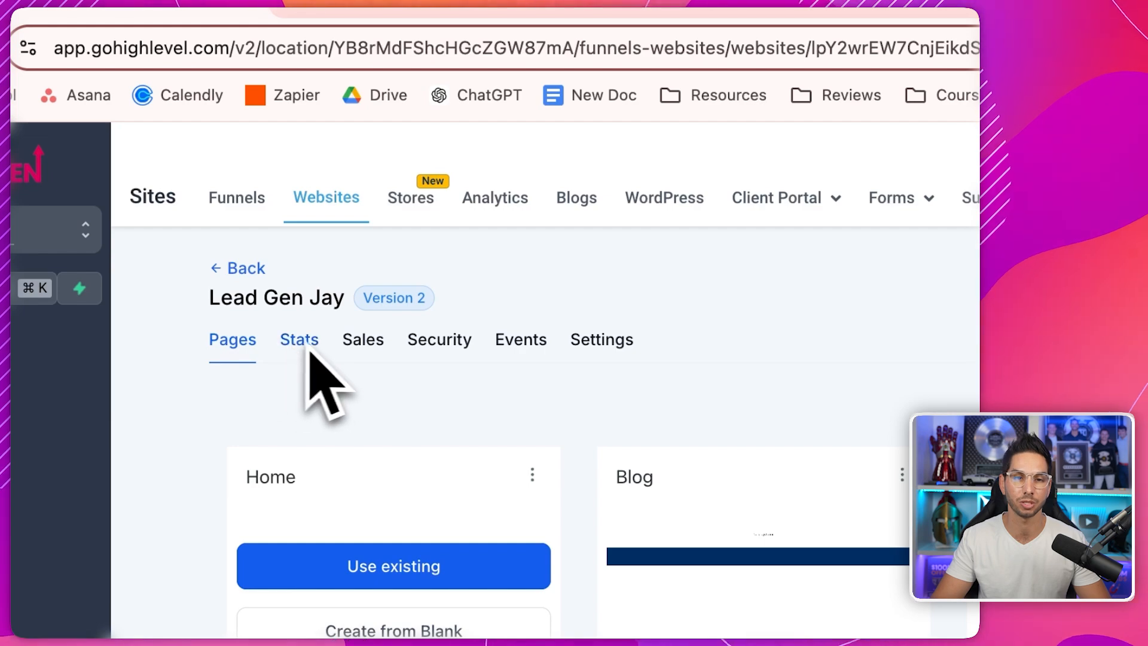
- In website settings, inspect the favicon URL and enlarge the head tracking code box
click(592, 340)
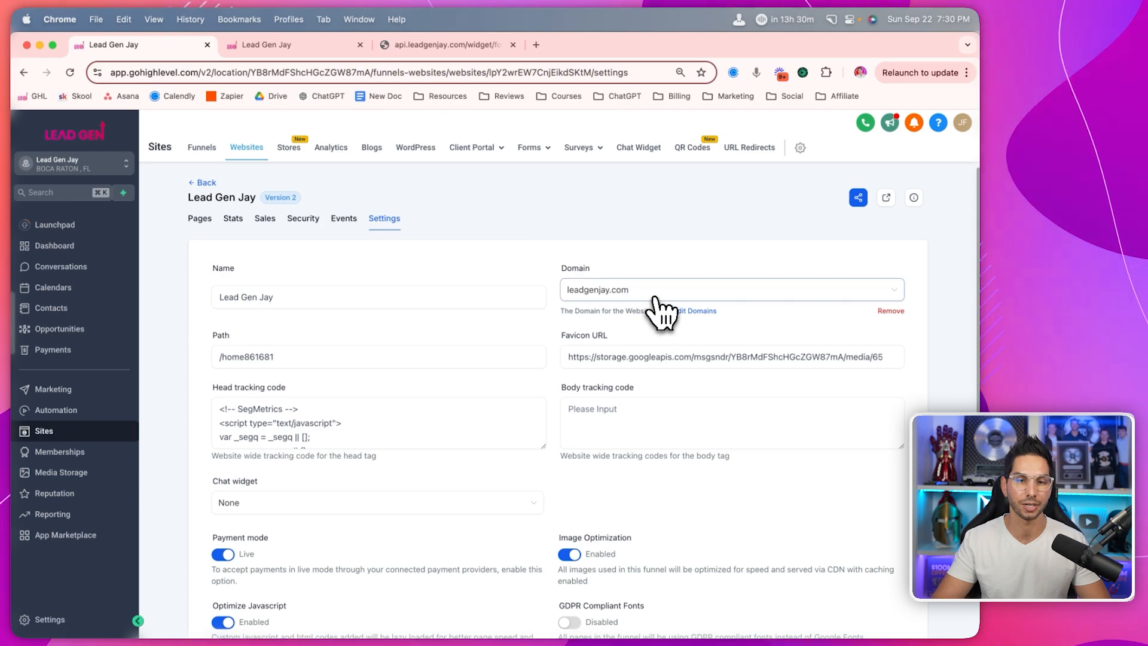
triple_click(647, 357)
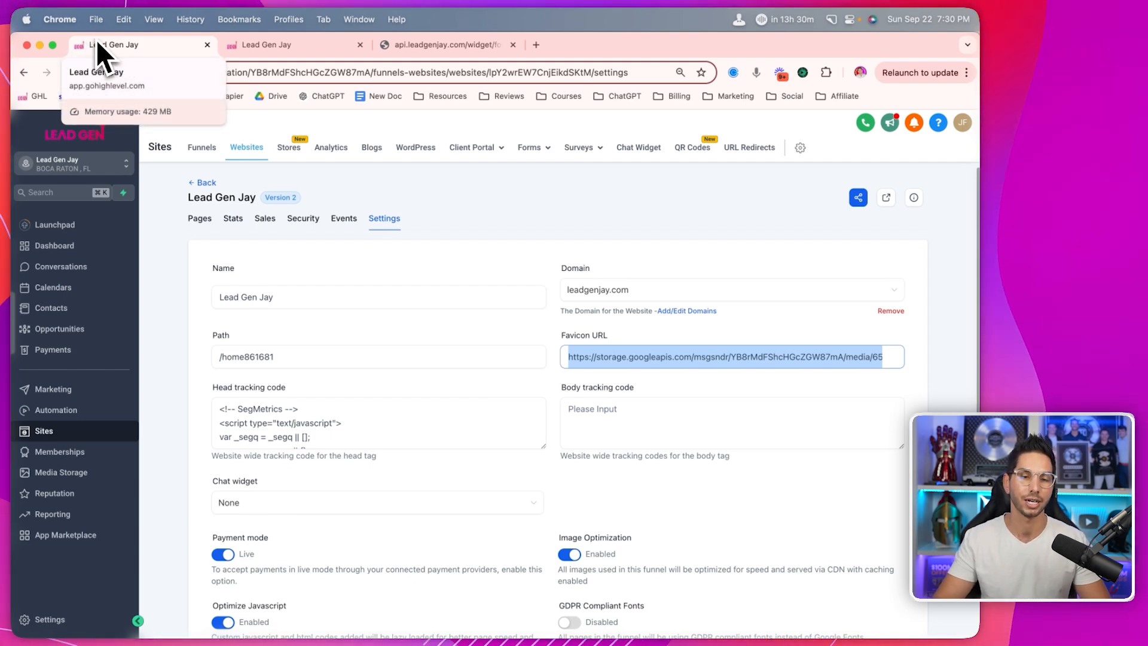
click(263, 401)
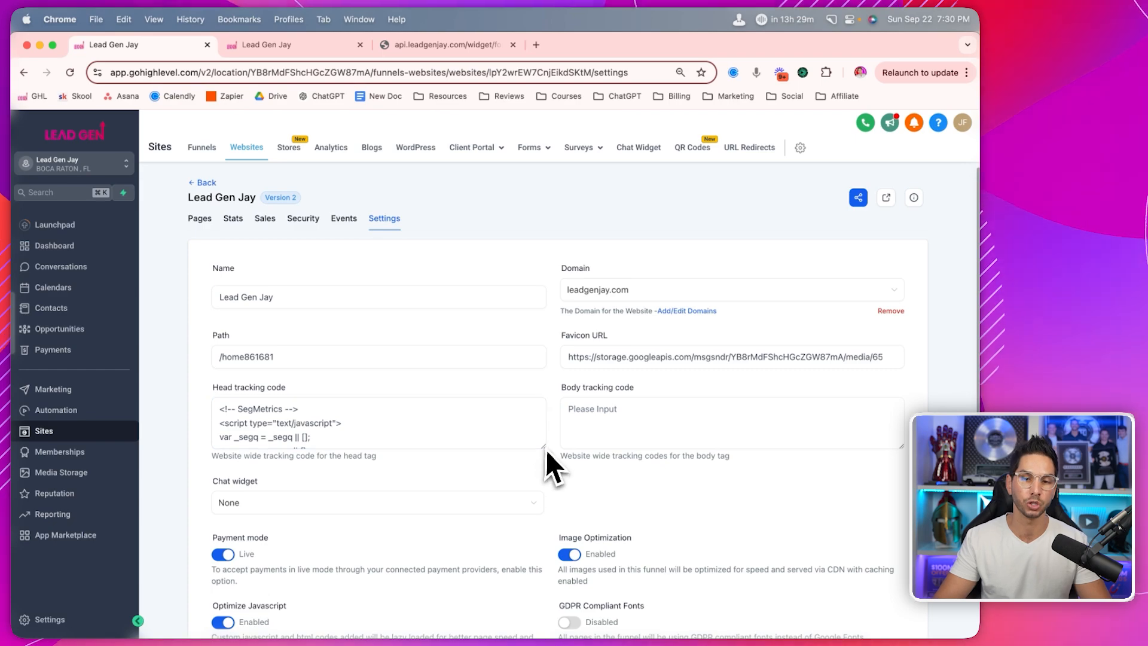
drag(544, 447, 544, 506)
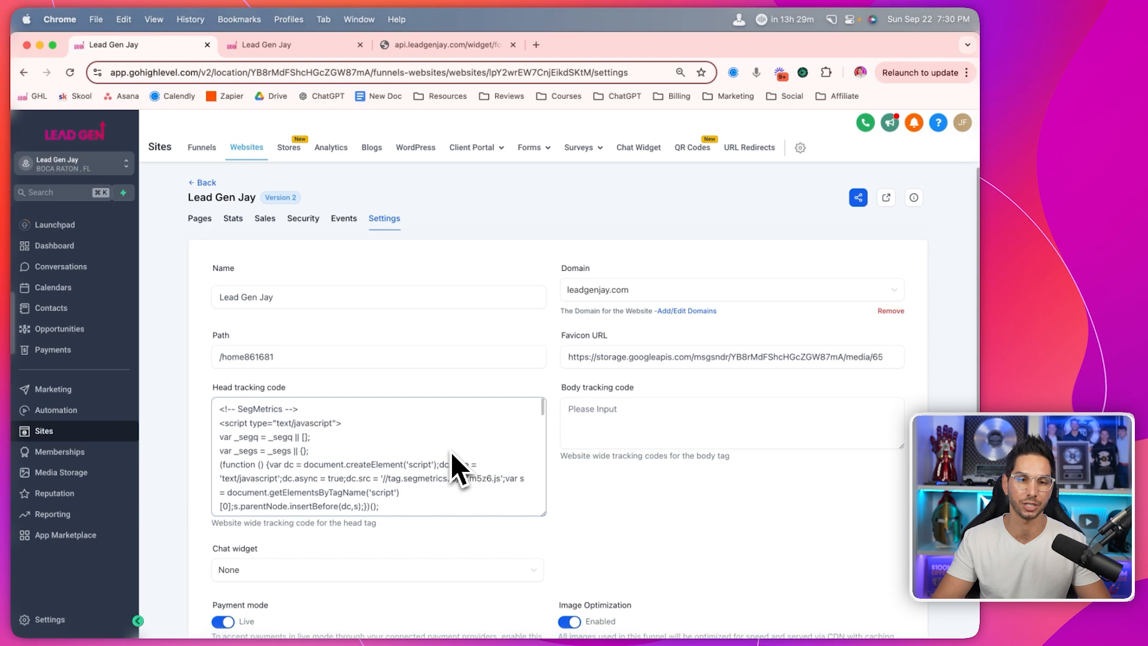
- Leave the website's chat widget set to None
scroll(455, 419, down, 2)
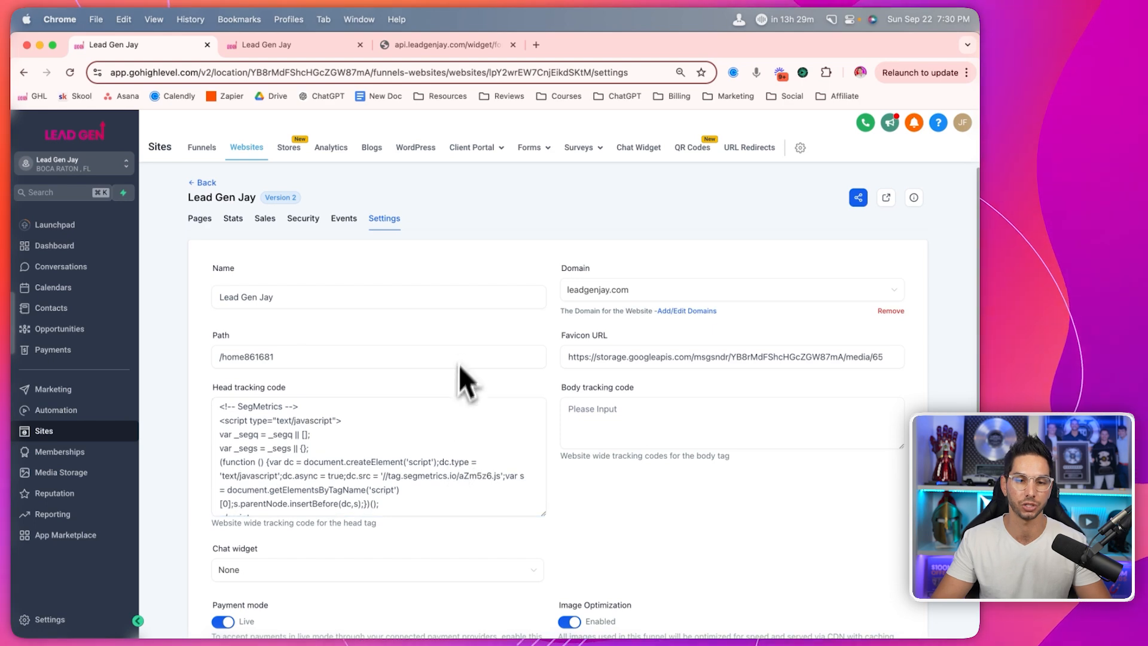
scroll(634, 398, down, 3)
scroll(598, 413, down, 3)
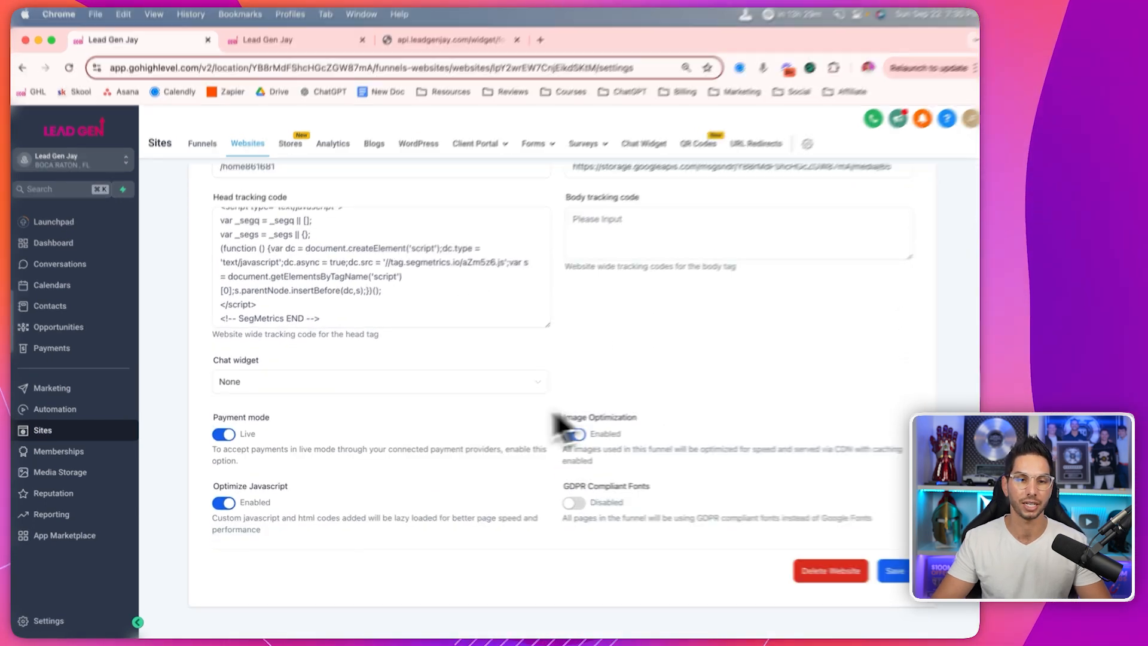
click(353, 386)
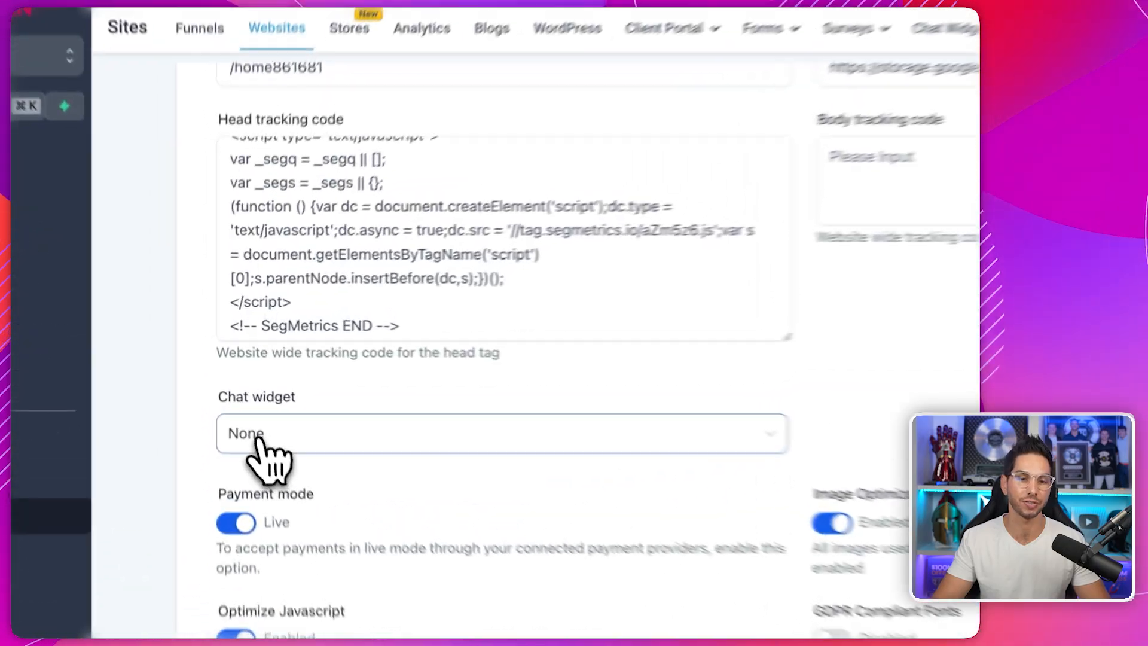
click(302, 385)
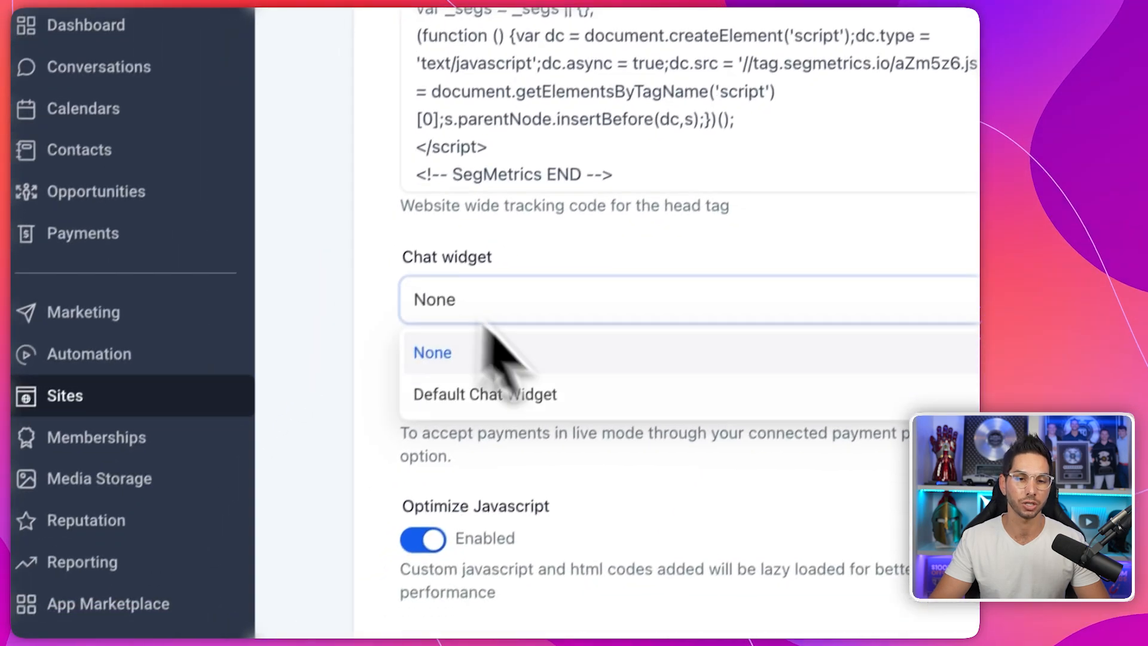
click(329, 287)
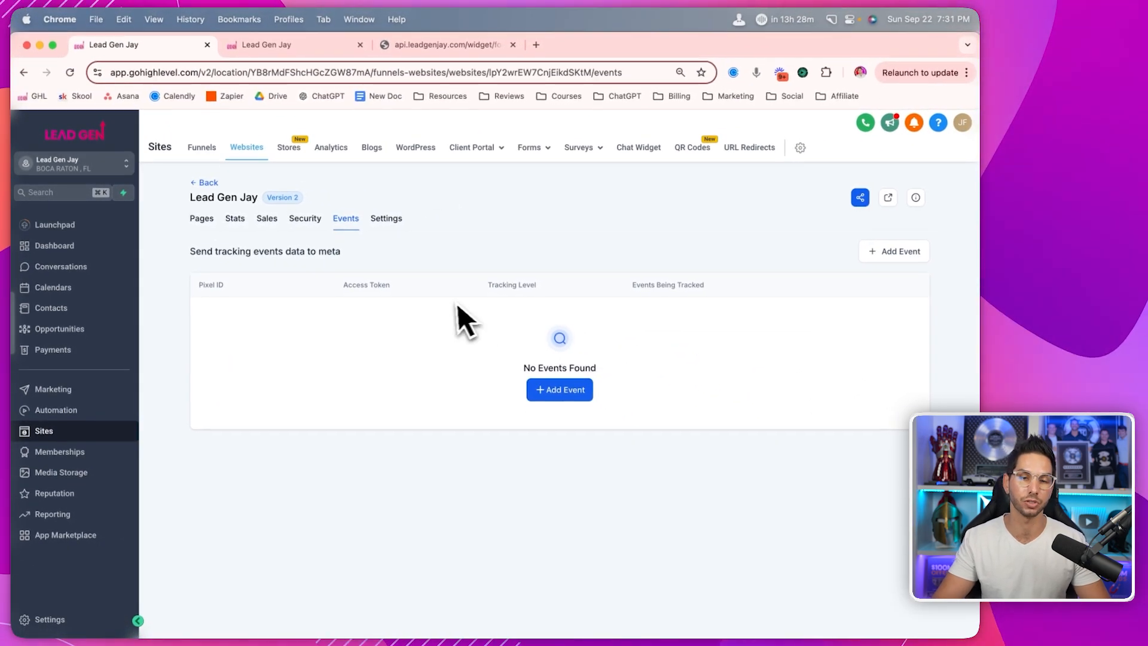
- Check the website's Security, Stats and Sales tabs, ending on Pages
click(305, 220)
click(236, 220)
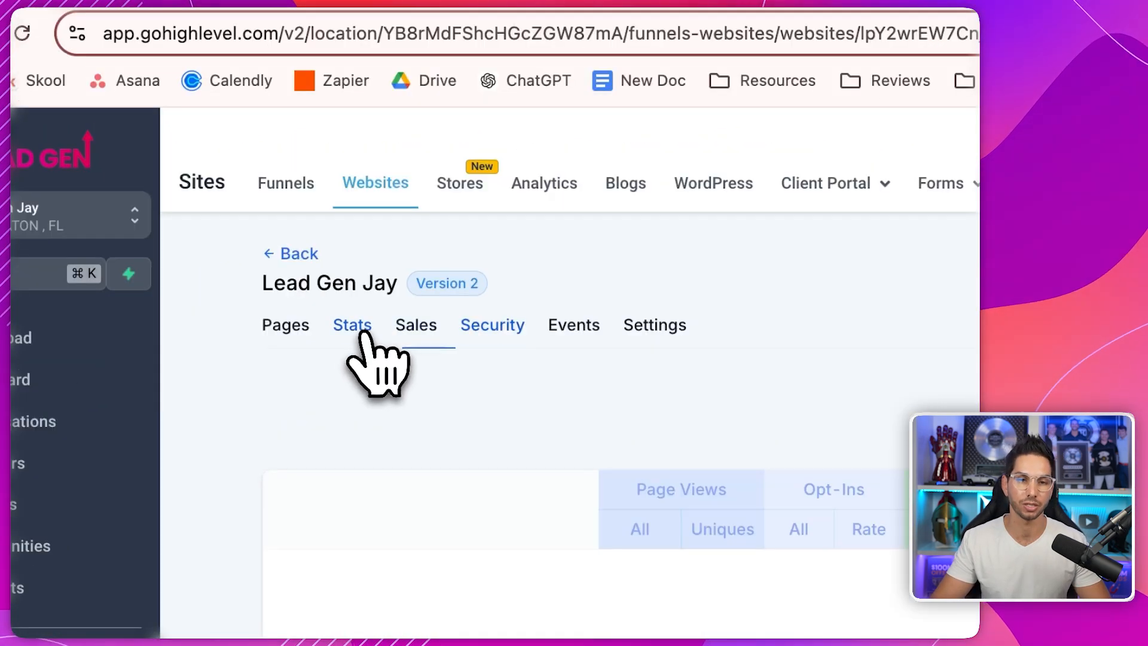
click(418, 335)
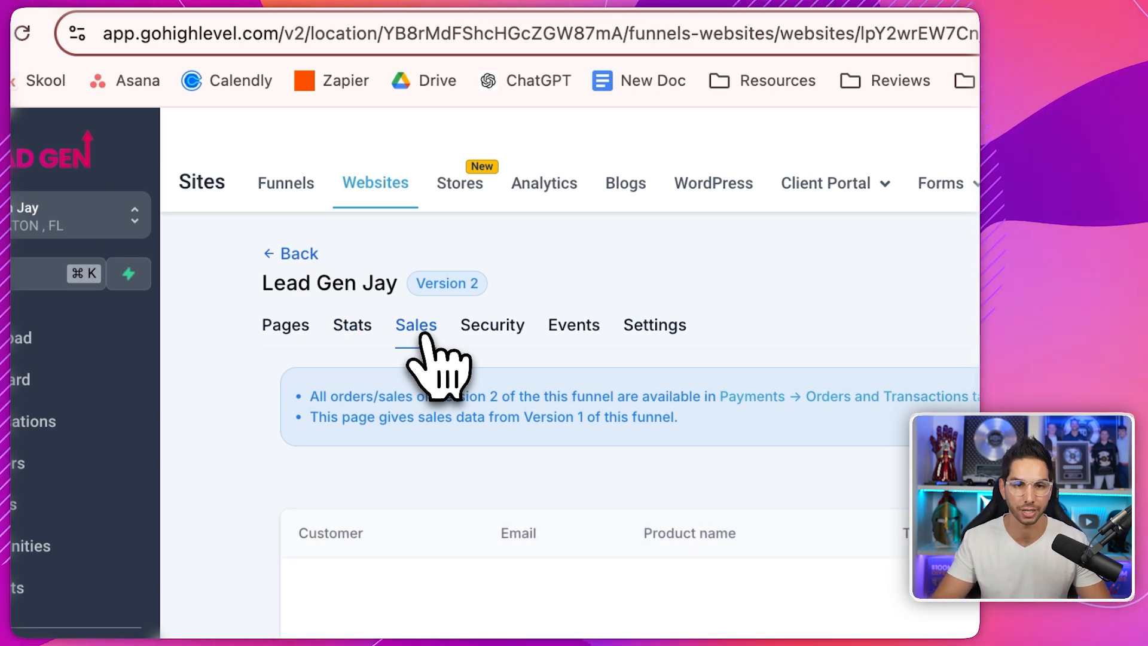
click(288, 324)
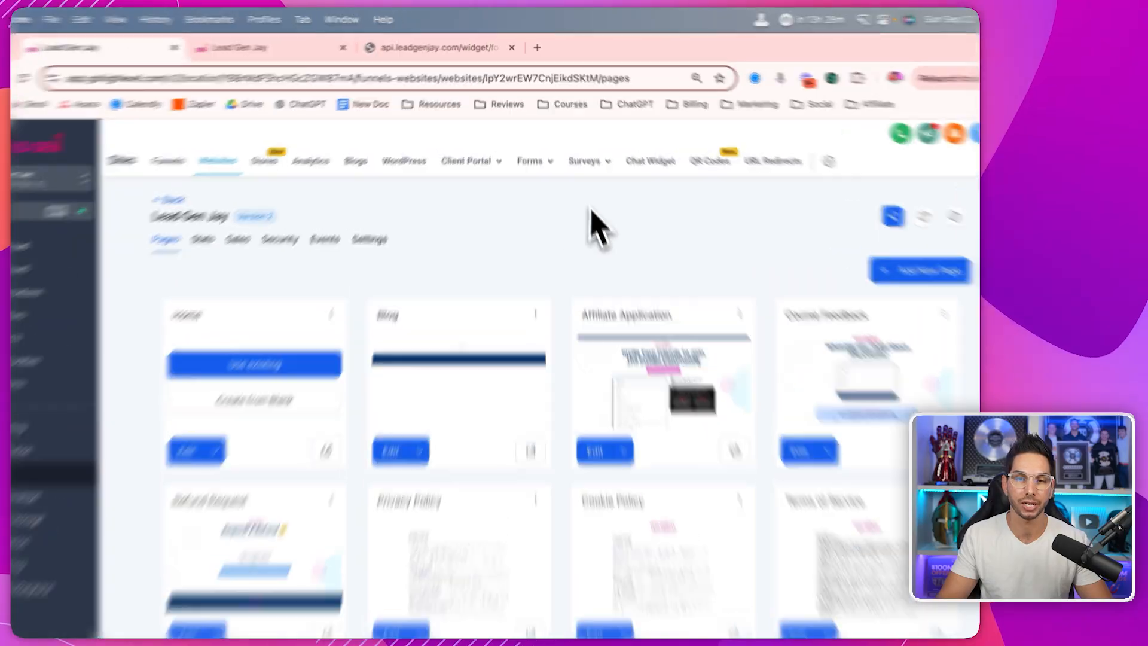
- Inspect the Default Chat Widget's Chat Window and Styles settings, then return to the widget list
click(717, 276)
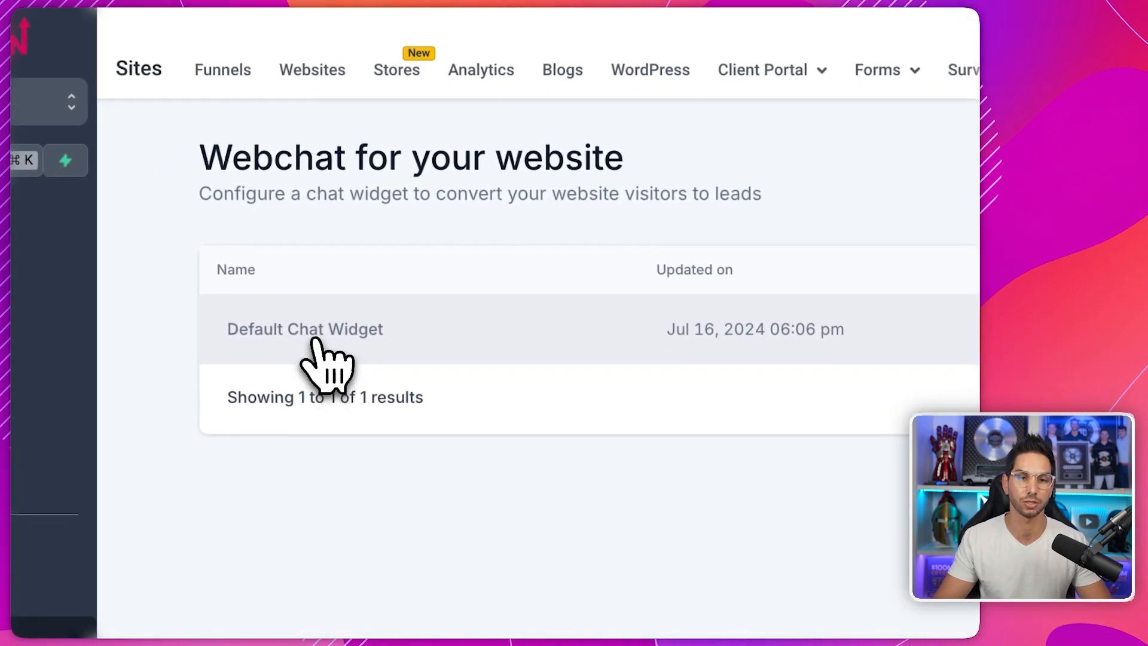
click(315, 340)
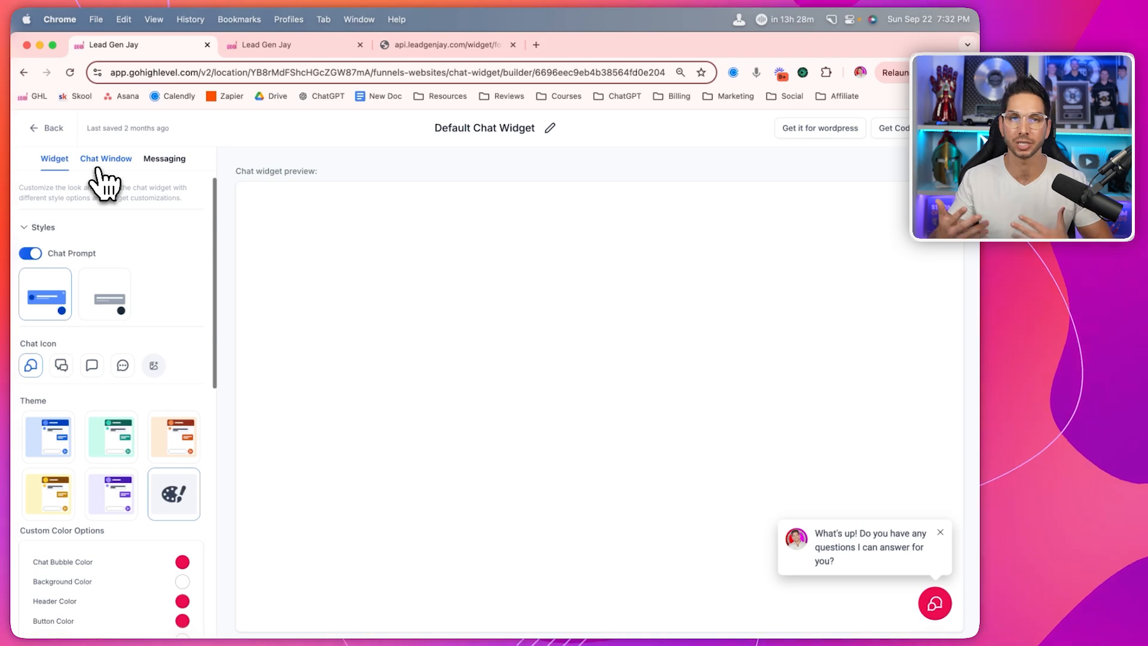
click(101, 159)
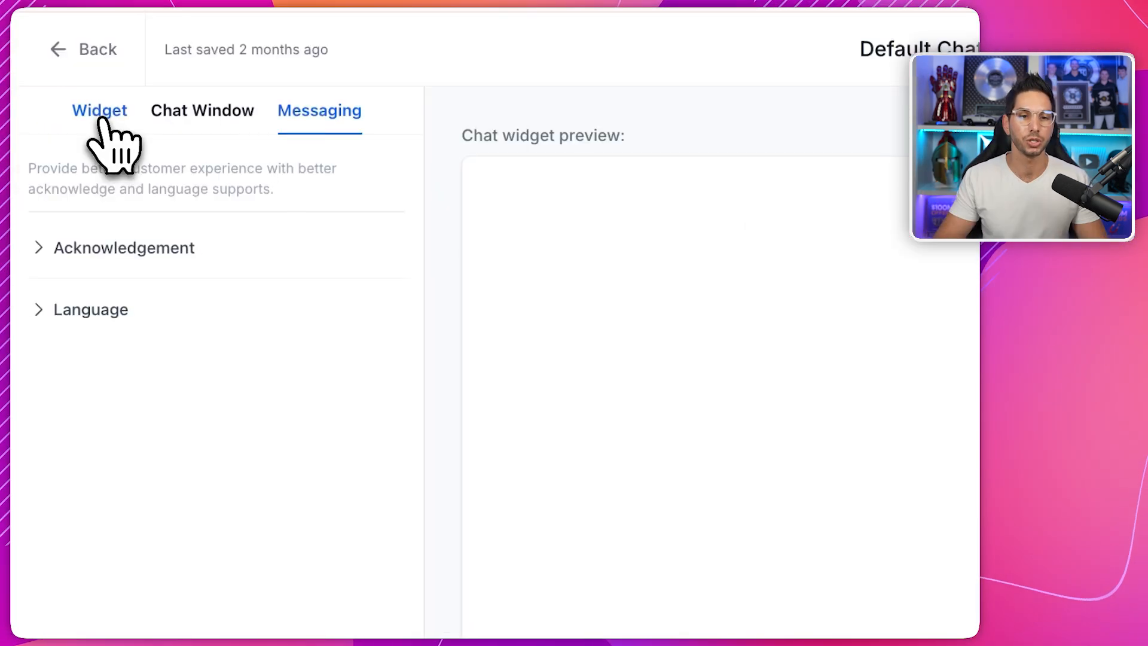
click(54, 159)
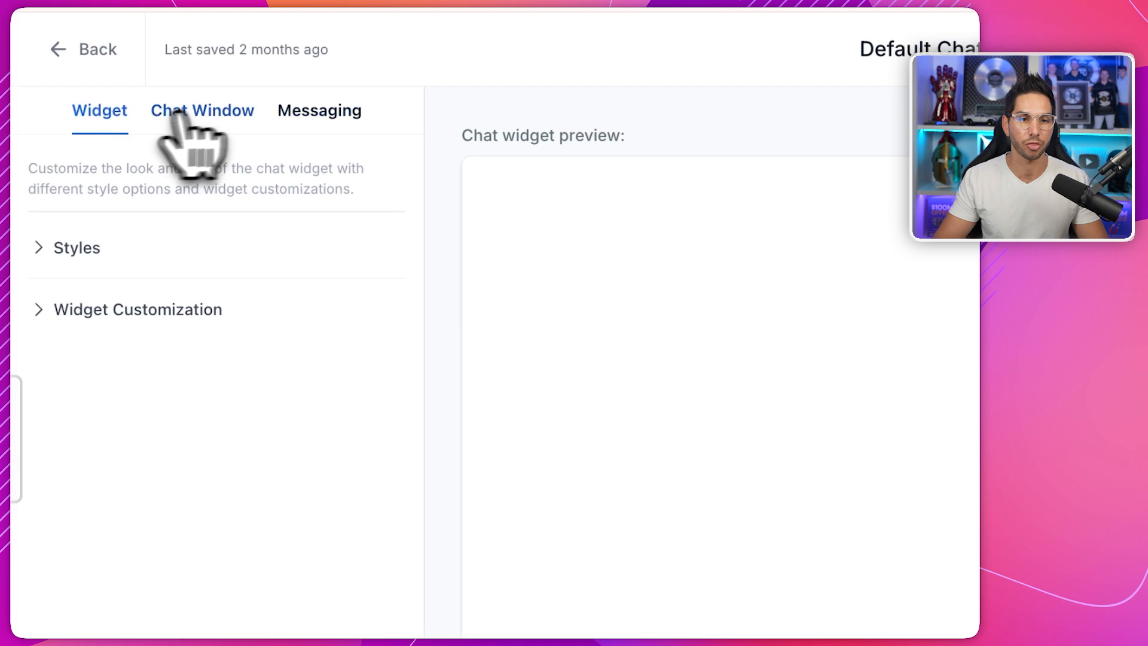
click(105, 238)
scroll(115, 418, down, 15)
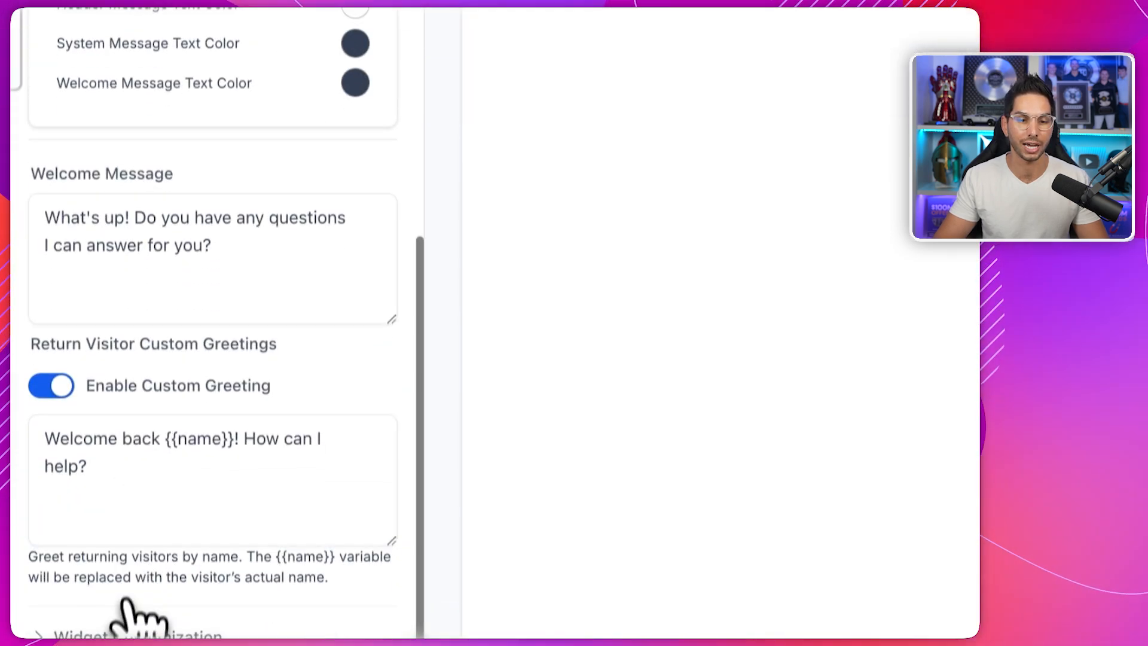
scroll(135, 616, down, 2)
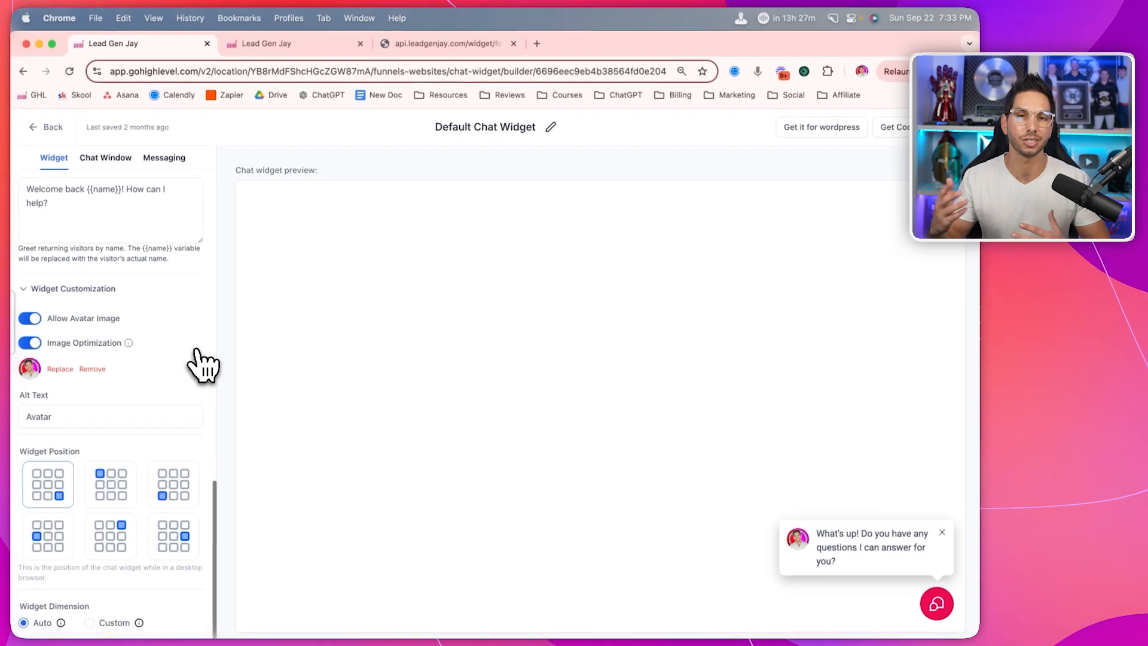
click(87, 128)
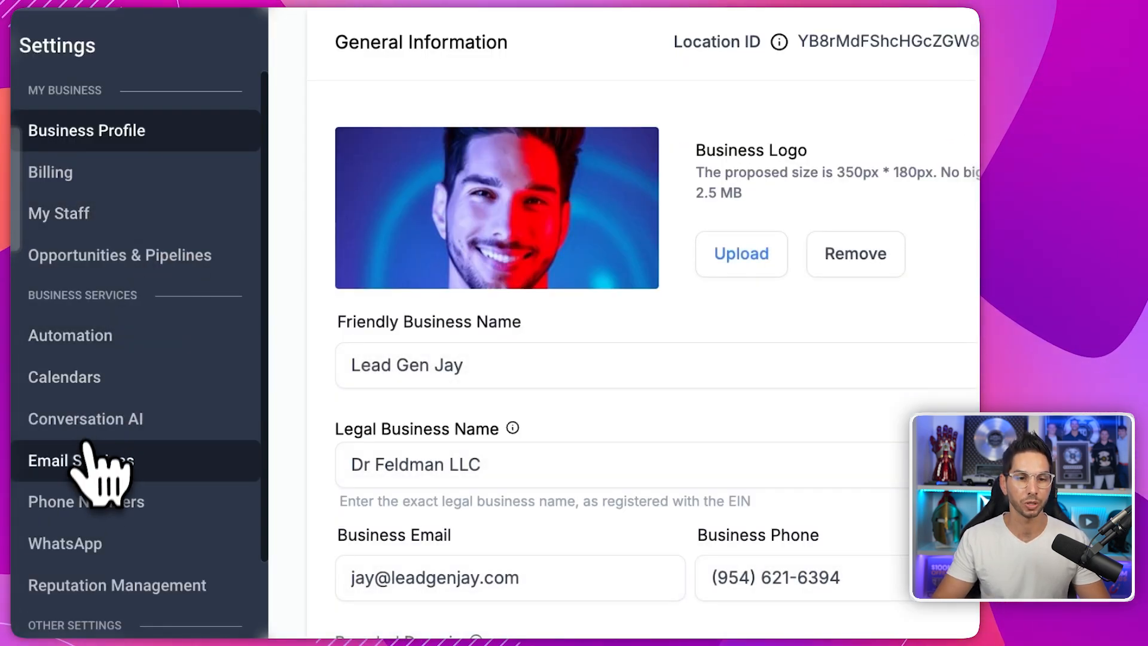
- In Conversation AI, keep Live Chat as the only channel, then view Bot Trial and Bot Training
click(85, 432)
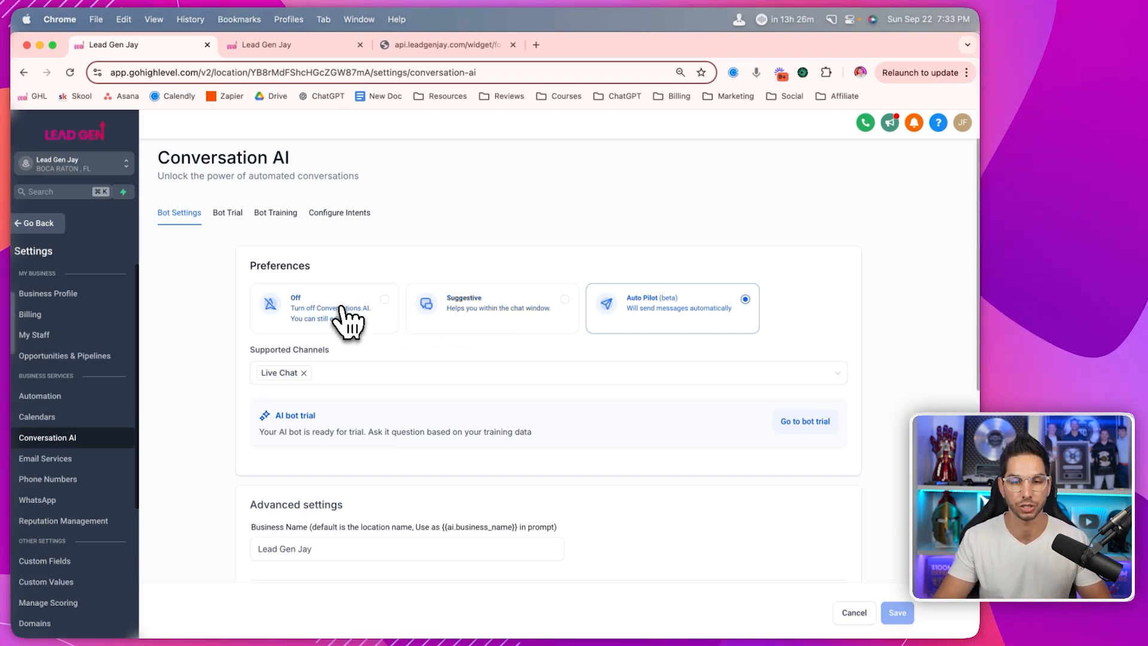
click(347, 374)
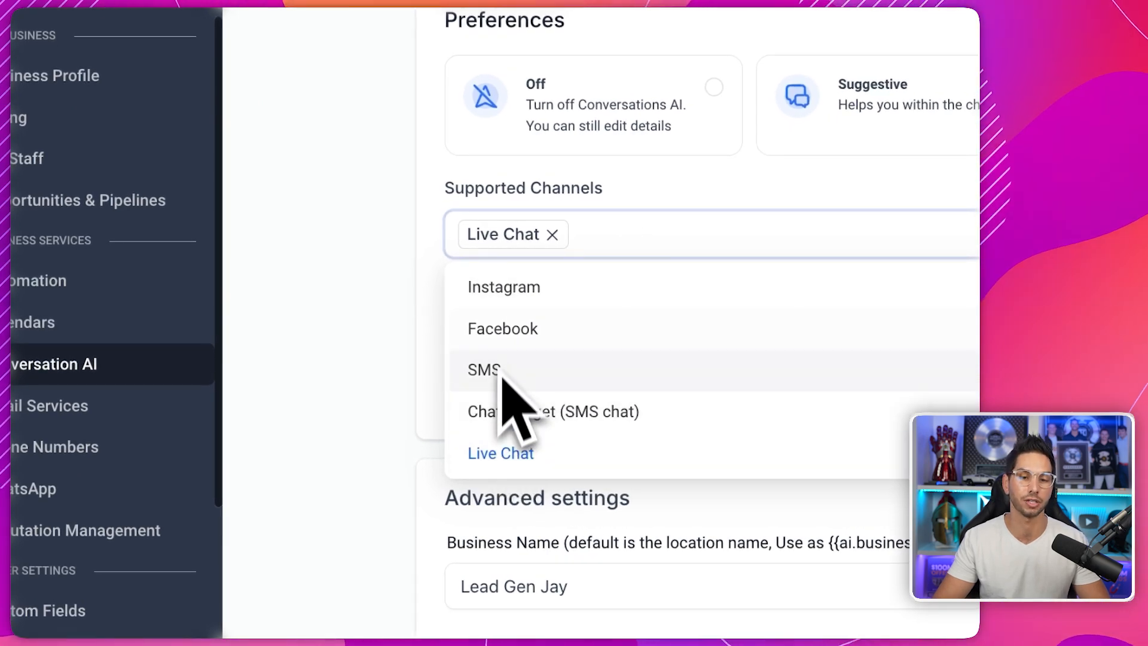
click(362, 228)
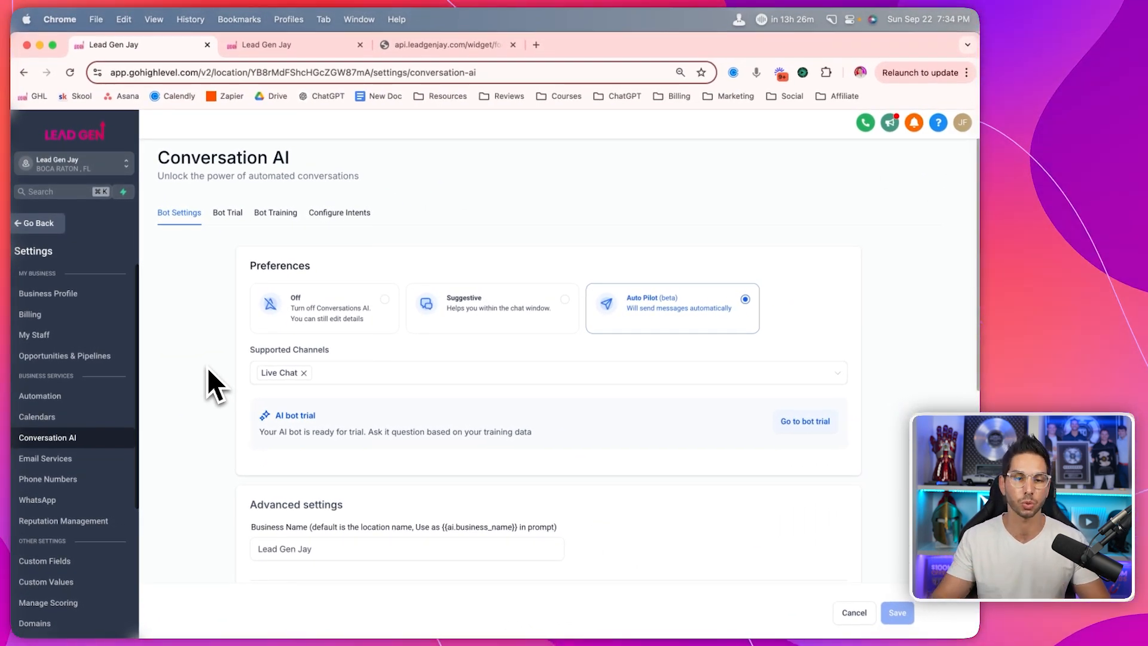
scroll(239, 448, down, 5)
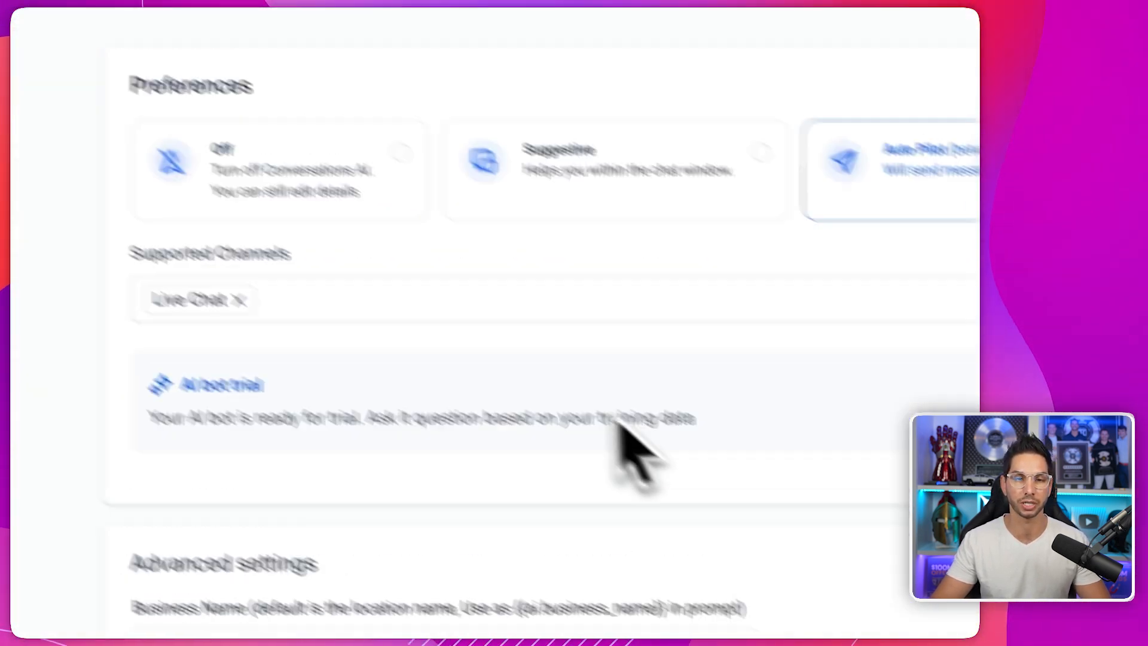
click(190, 33)
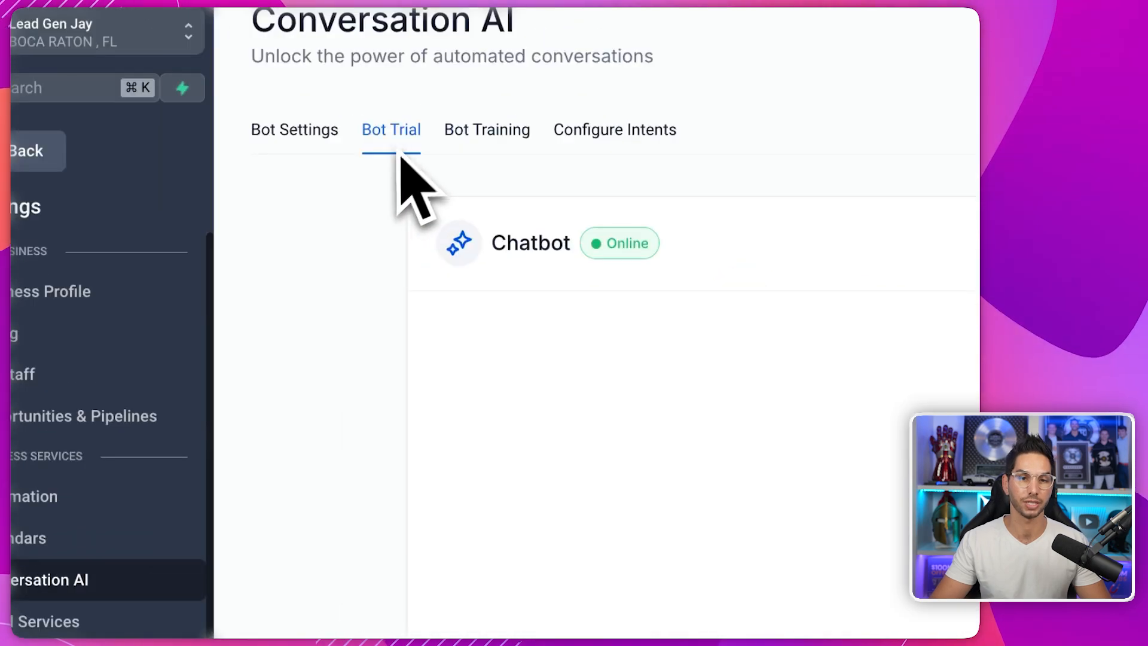
click(487, 129)
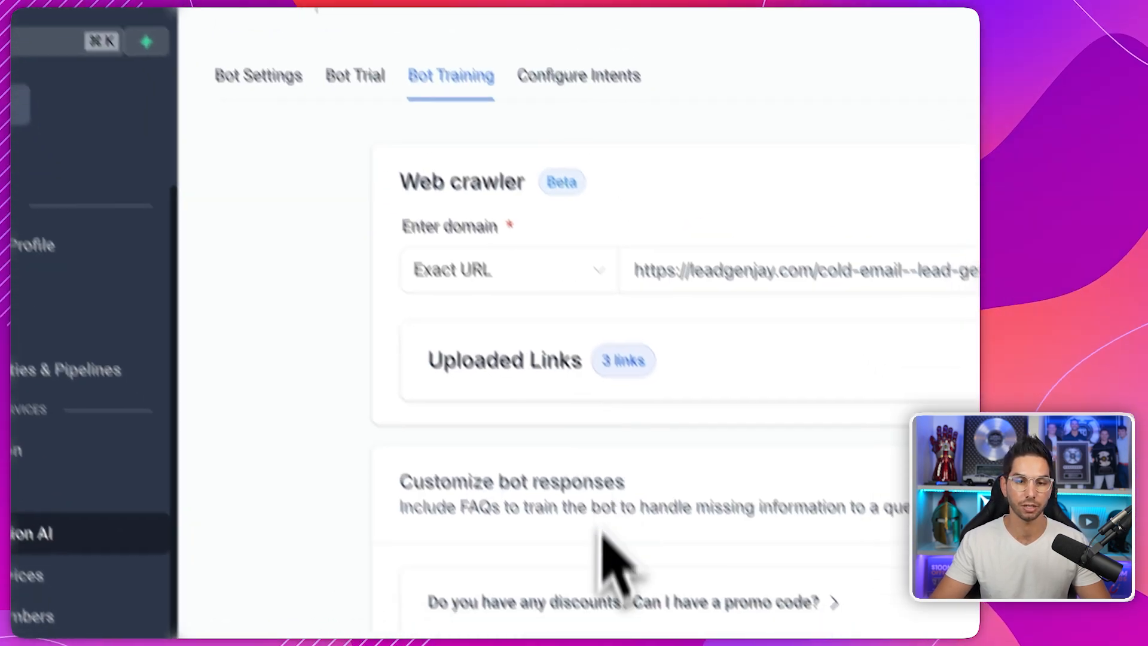
- Skim the bot's crawled links and trained FAQs, then show the Configure Intents list
scroll(562, 583, down, 10)
scroll(554, 538, up, 10)
scroll(546, 499, down, 10)
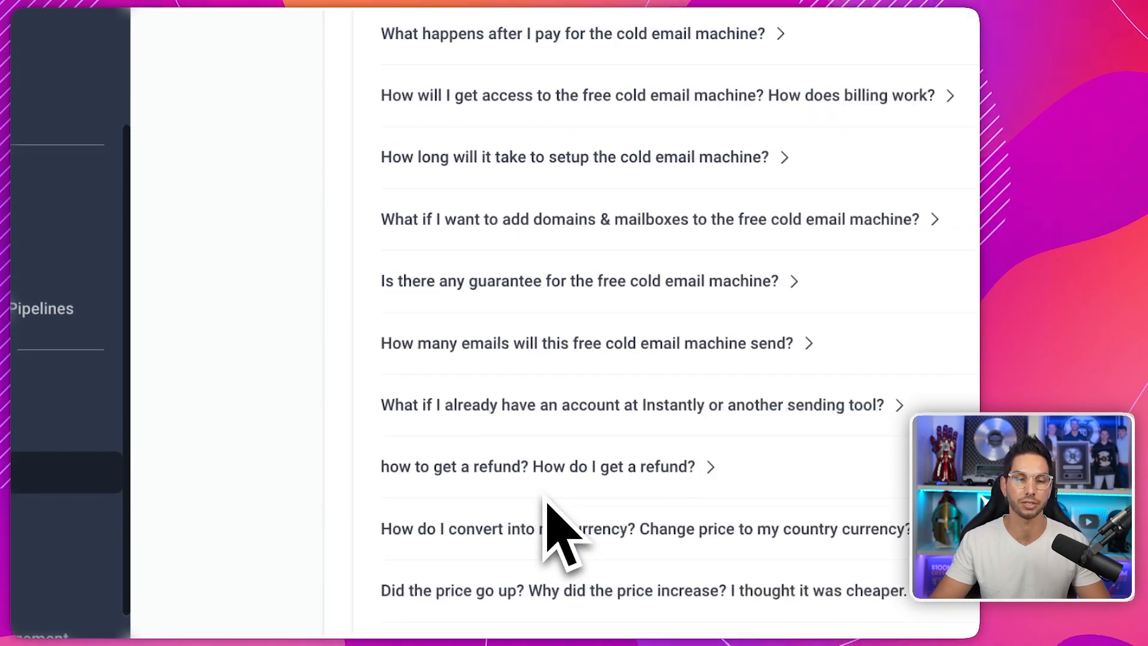
scroll(544, 496, up, 10)
click(531, 22)
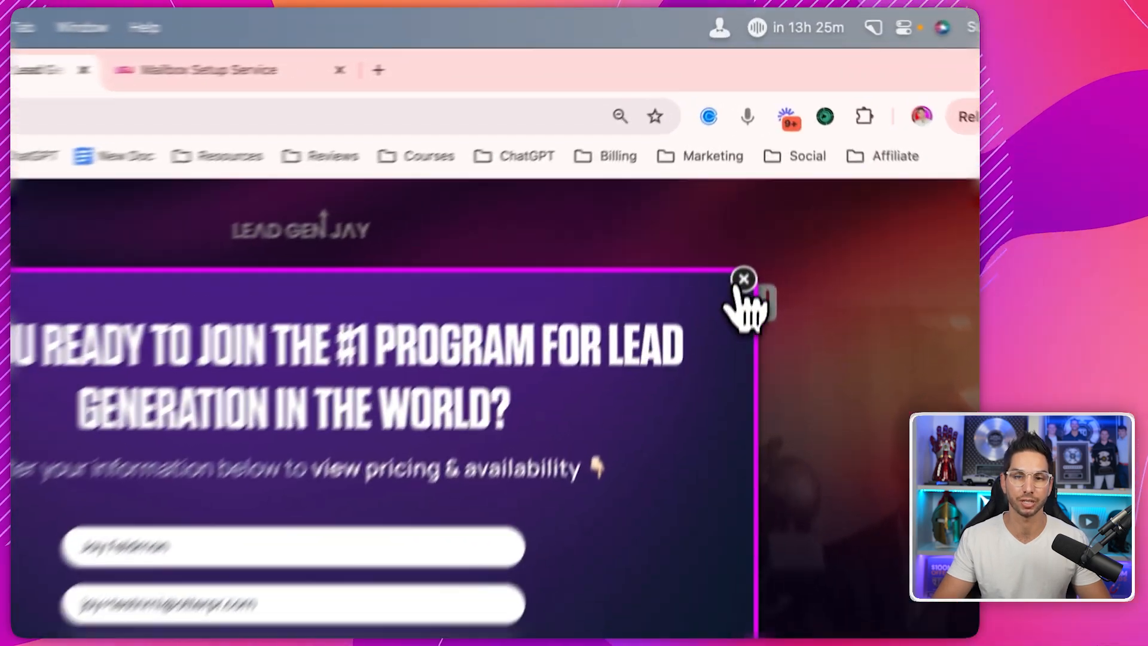
- Dismiss the insiders popup, try leadgenjay.com's live chat, then go to the Mailbox Setup Service tab
click(750, 171)
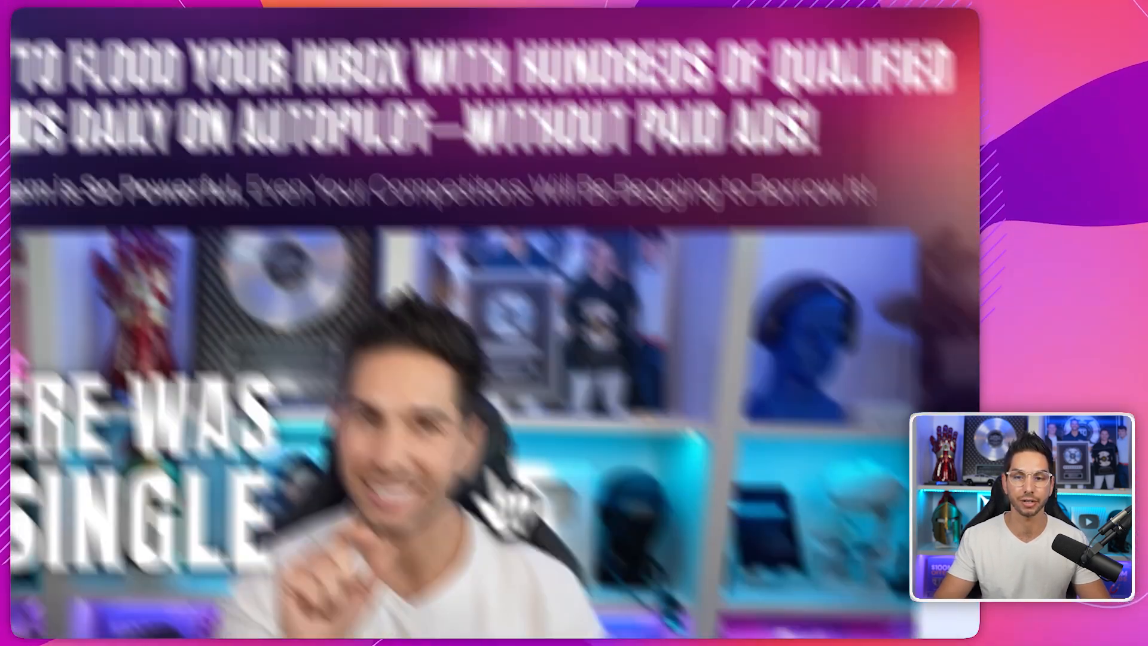
scroll(395, 332, down, 20)
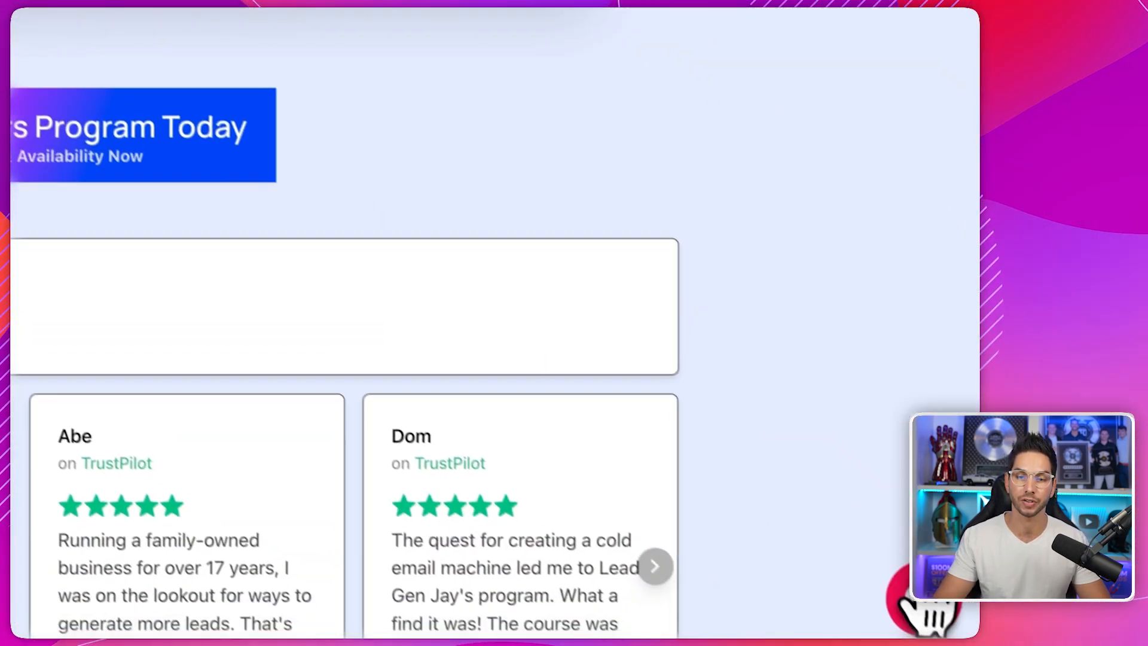
click(926, 607)
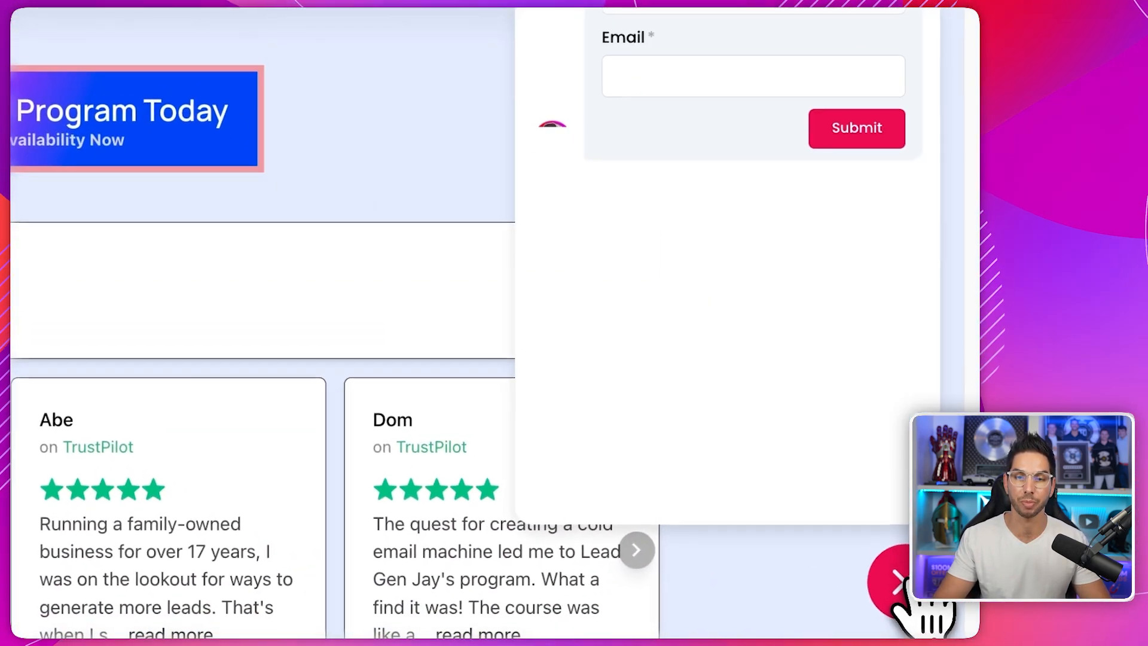
click(475, 97)
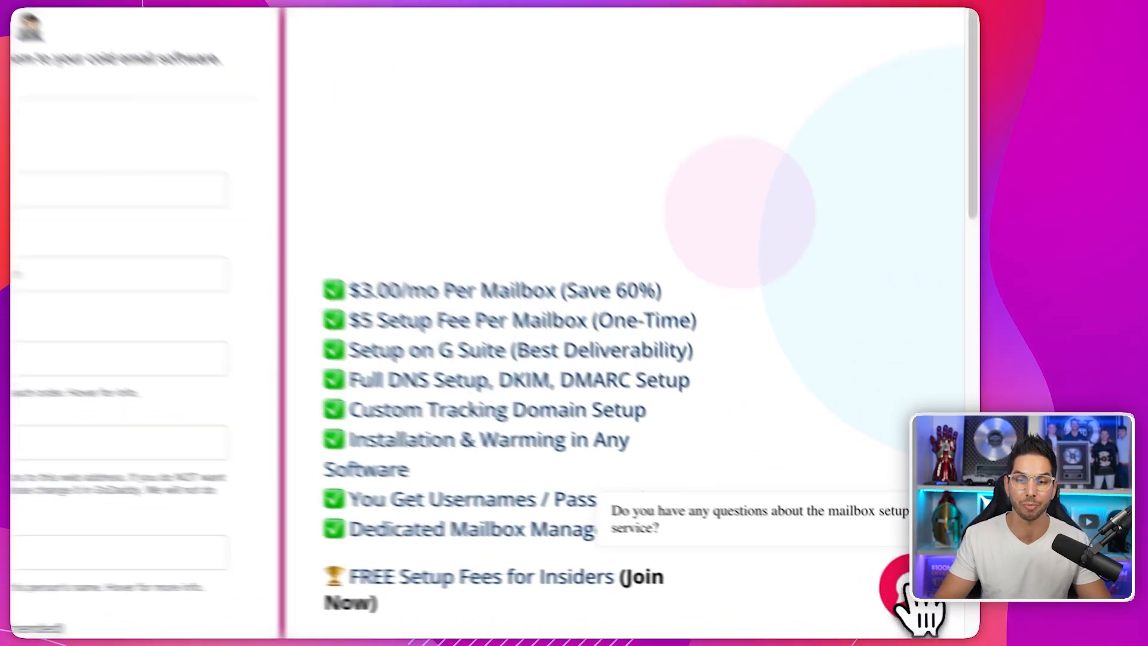
- Open the chat widget in the bottom-right corner of the Mailbox Setup Service page
click(940, 609)
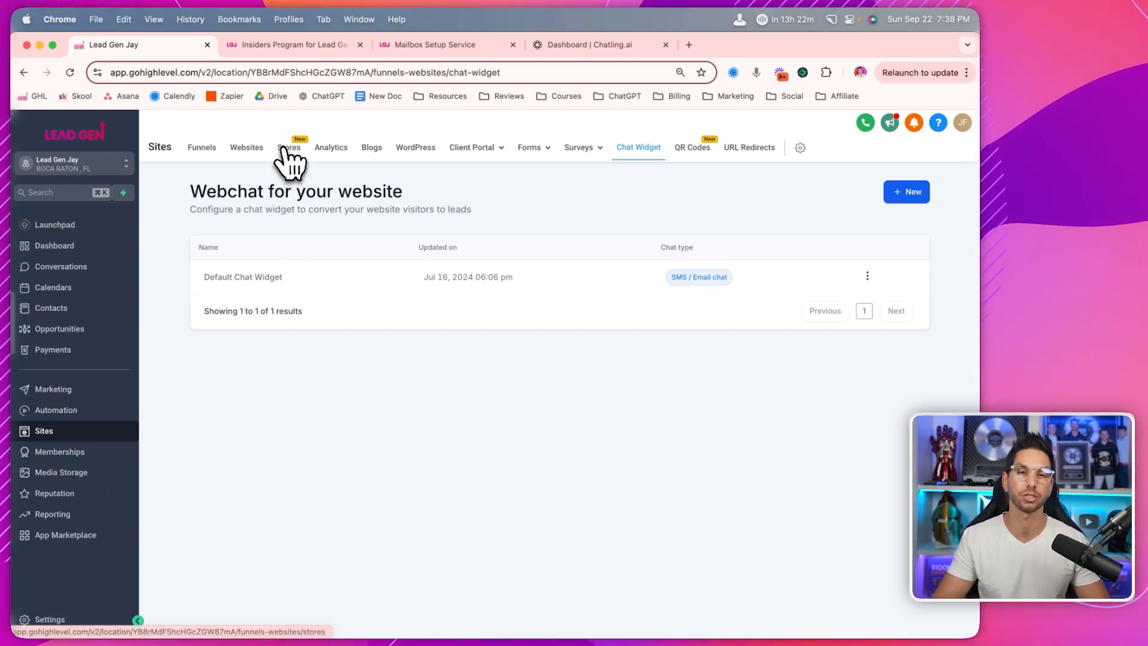
- Go to the Stores page under Sites
click(287, 149)
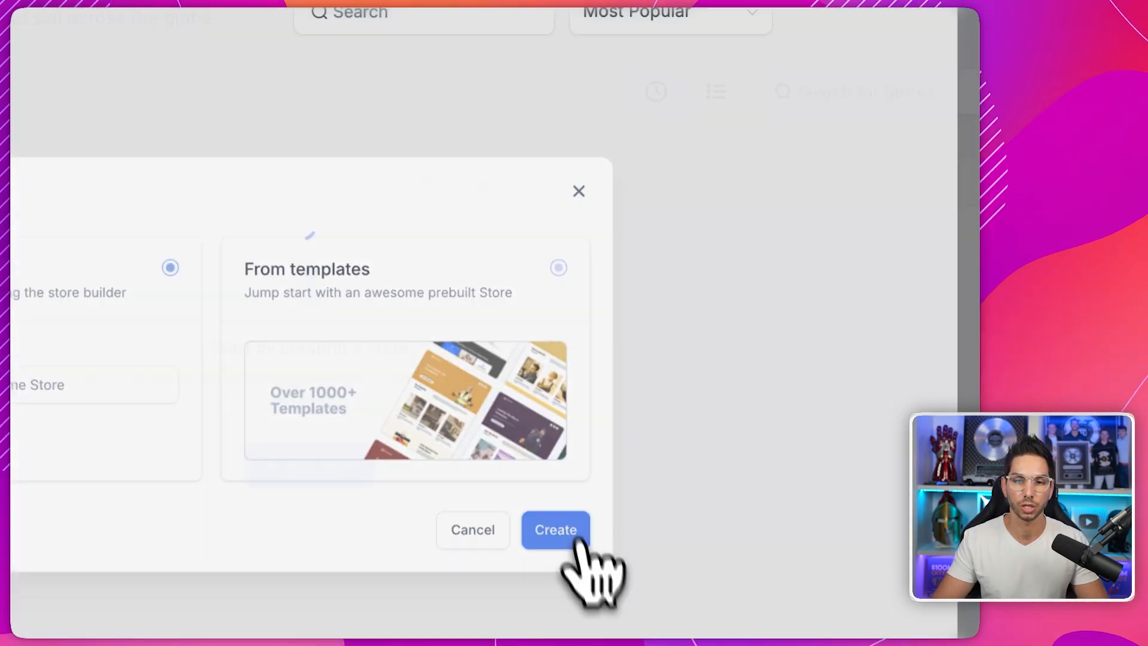
- Start a new store from the Marketing Merchandise Store template
click(667, 589)
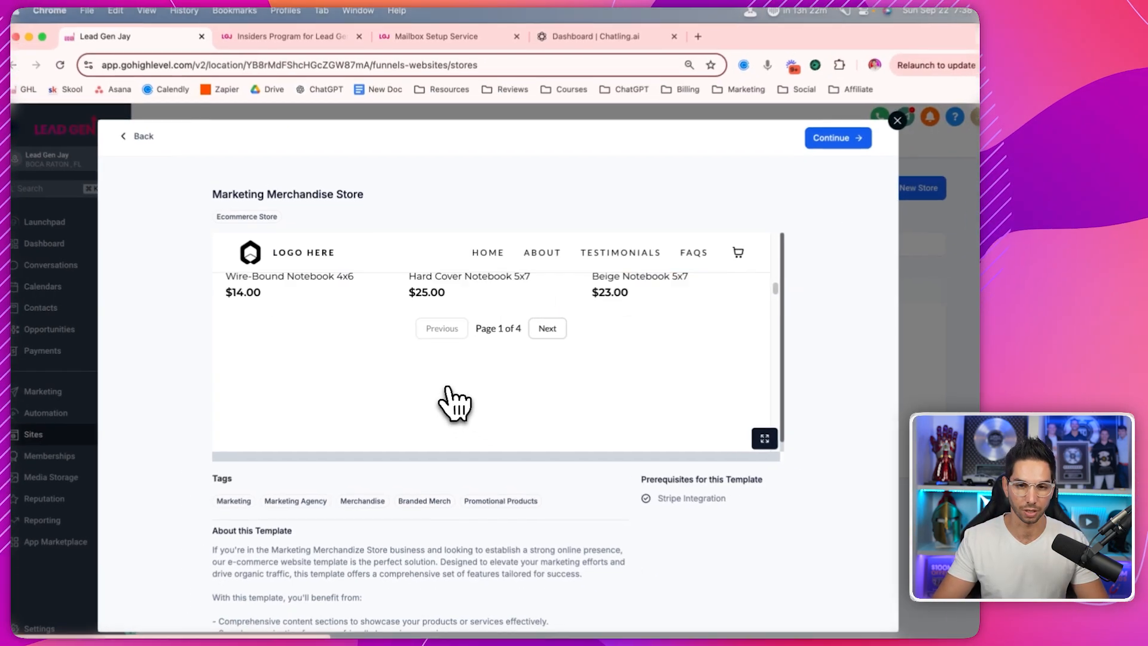
scroll(448, 389, up, 5)
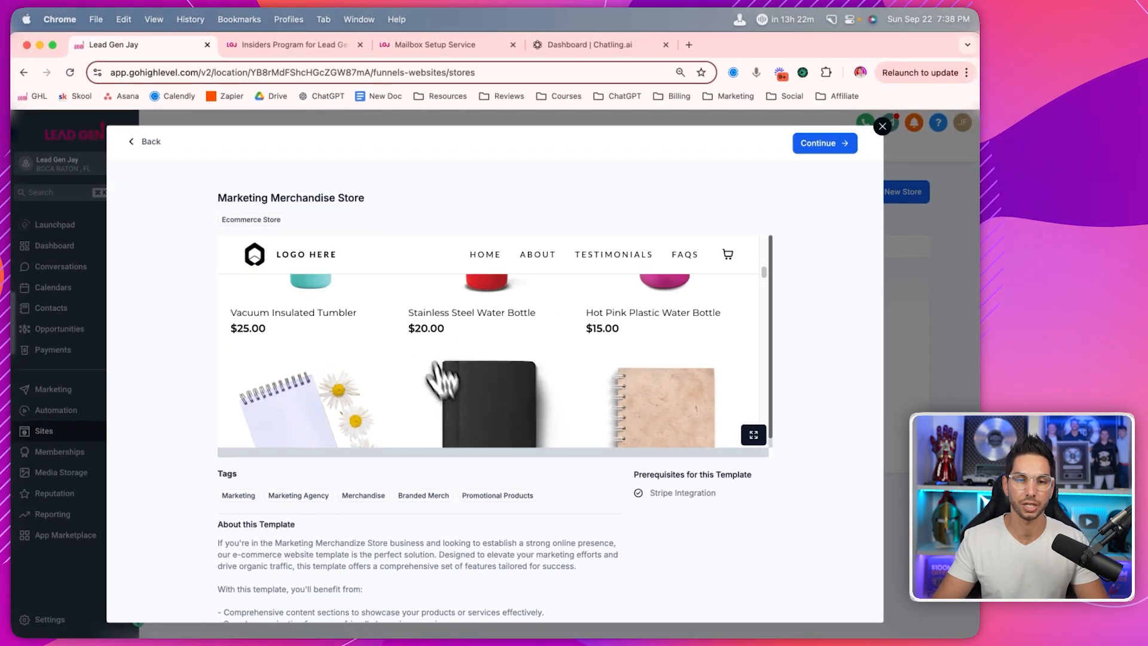
scroll(320, 342, up, 5)
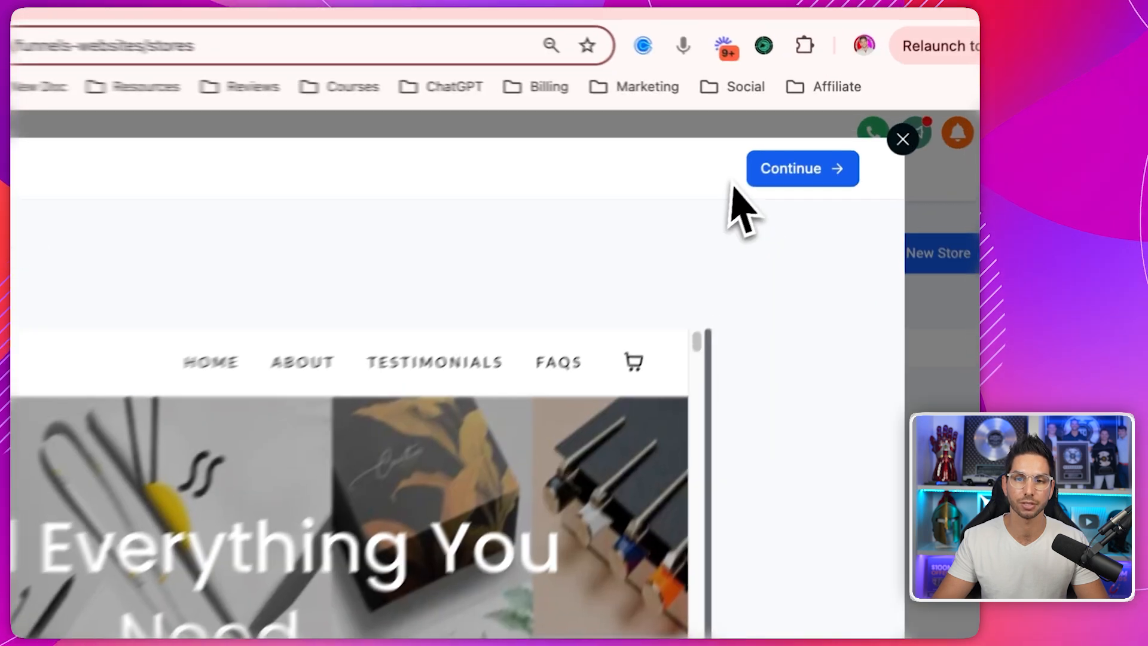
click(825, 143)
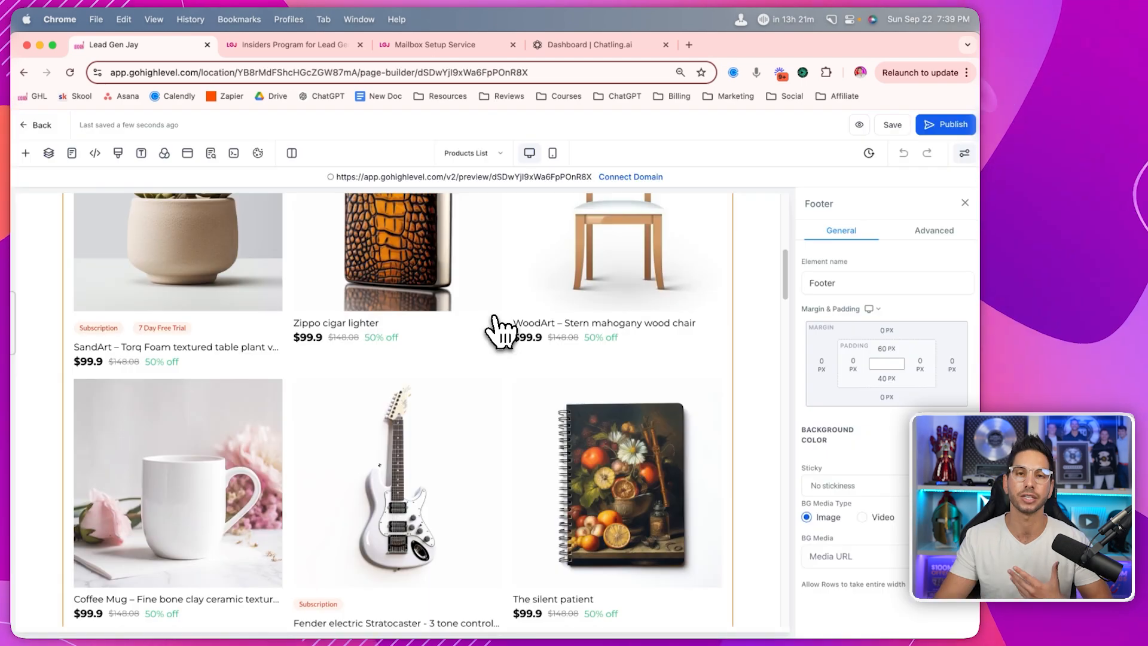
- Scroll through the new store's product grid and about section in the builder
scroll(492, 328, down, 5)
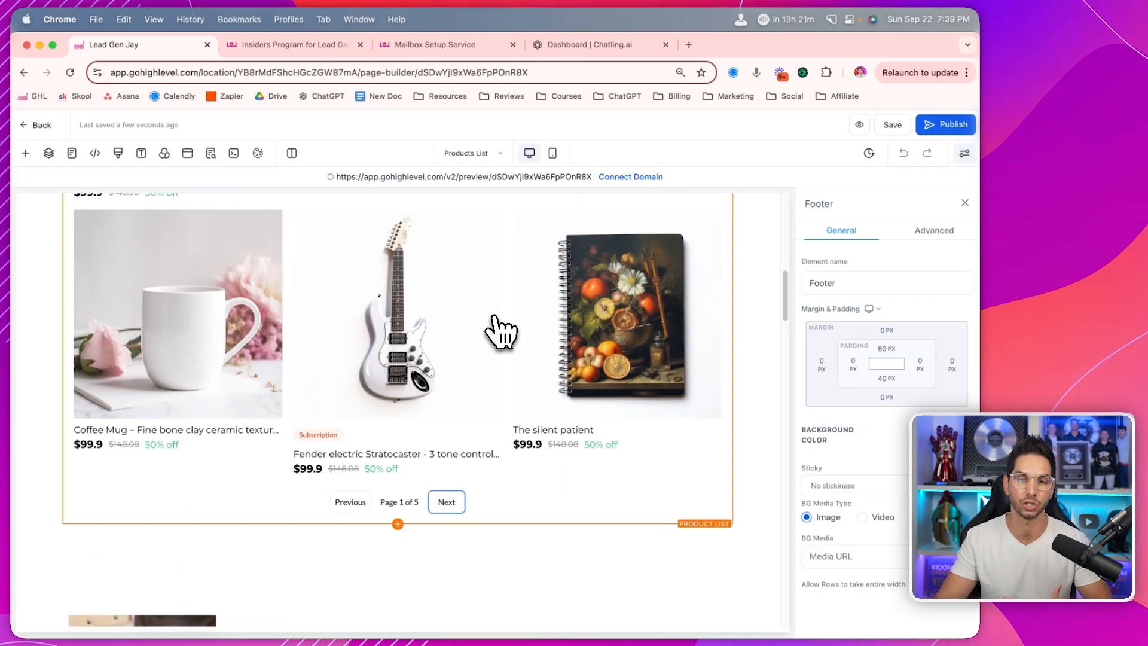
scroll(501, 330, down, 5)
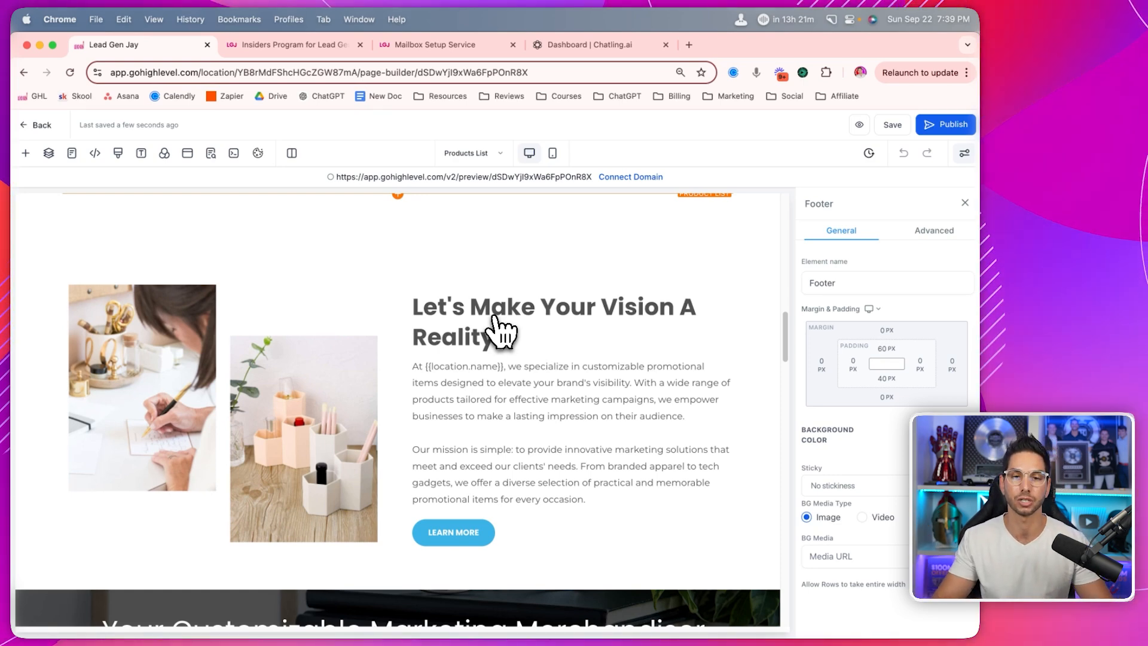
scroll(501, 330, up, 5)
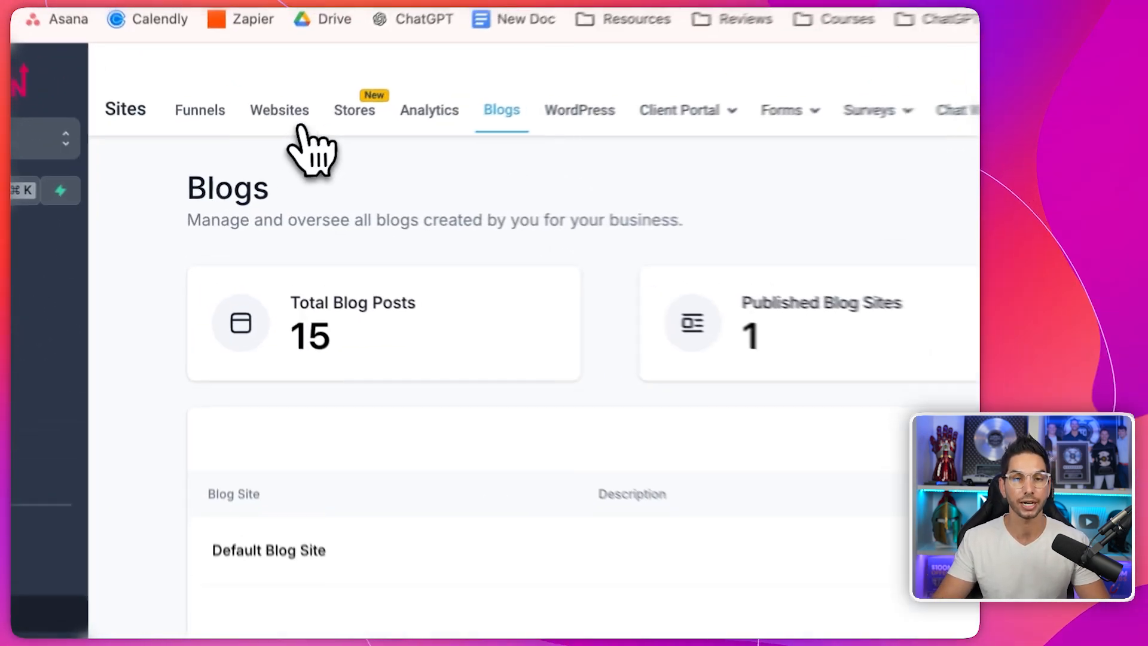
- Switch from the Blogs overview to the Websites list under Sites
click(298, 122)
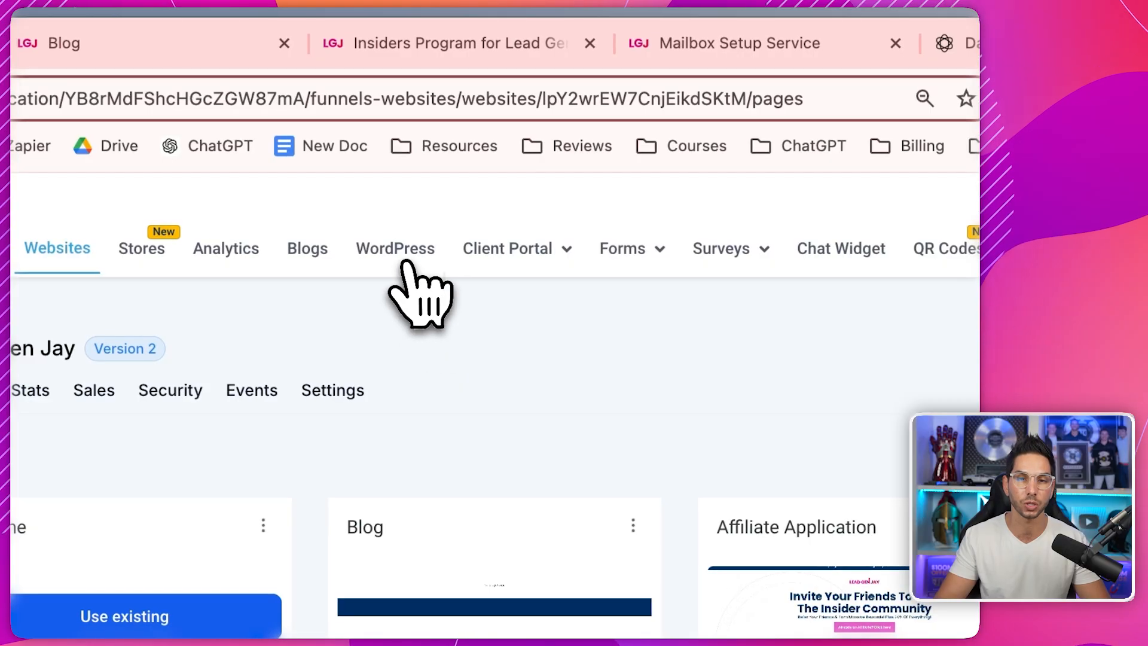
- Open the Lead Gen Jay WordPress site's Info page with staging and live access details
click(405, 263)
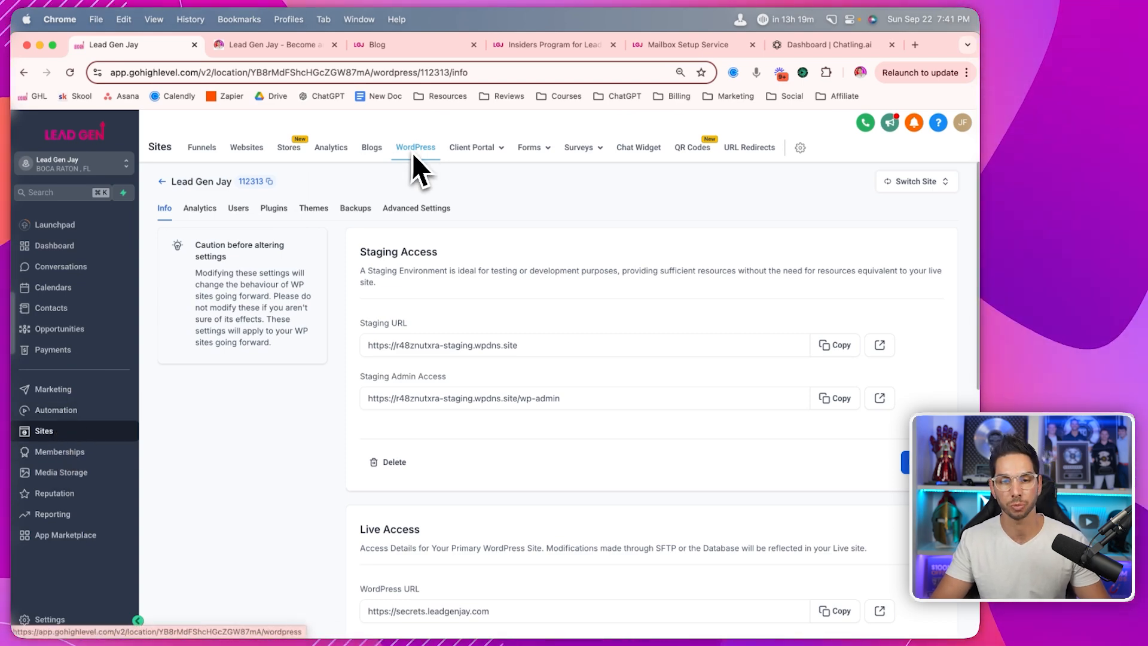
- Copy the WordPress site address without wp-admin and load secrets.leadgenjay.com in a new tab
scroll(433, 335, down, 5)
triple_click(426, 315)
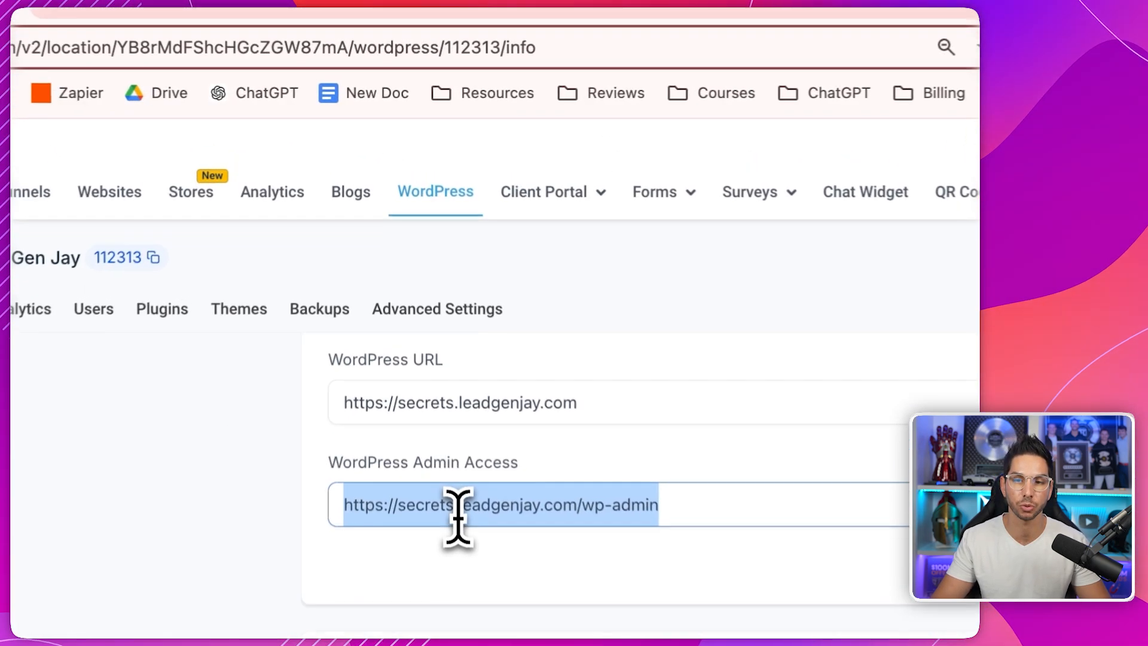
drag(585, 518, 323, 529)
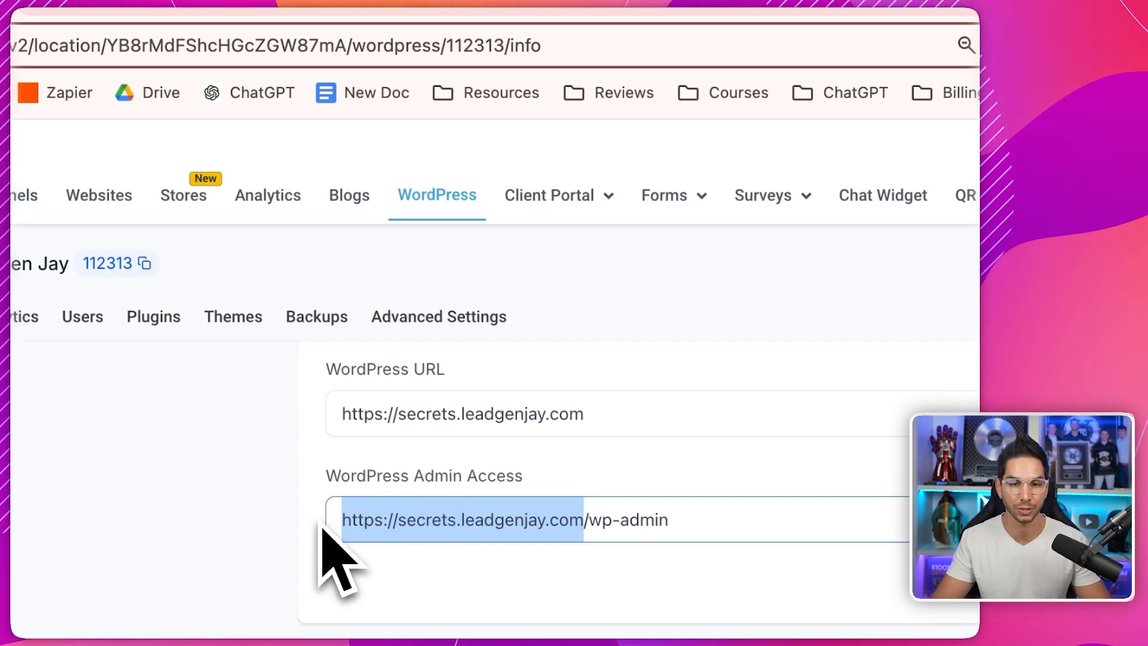
click(851, 84)
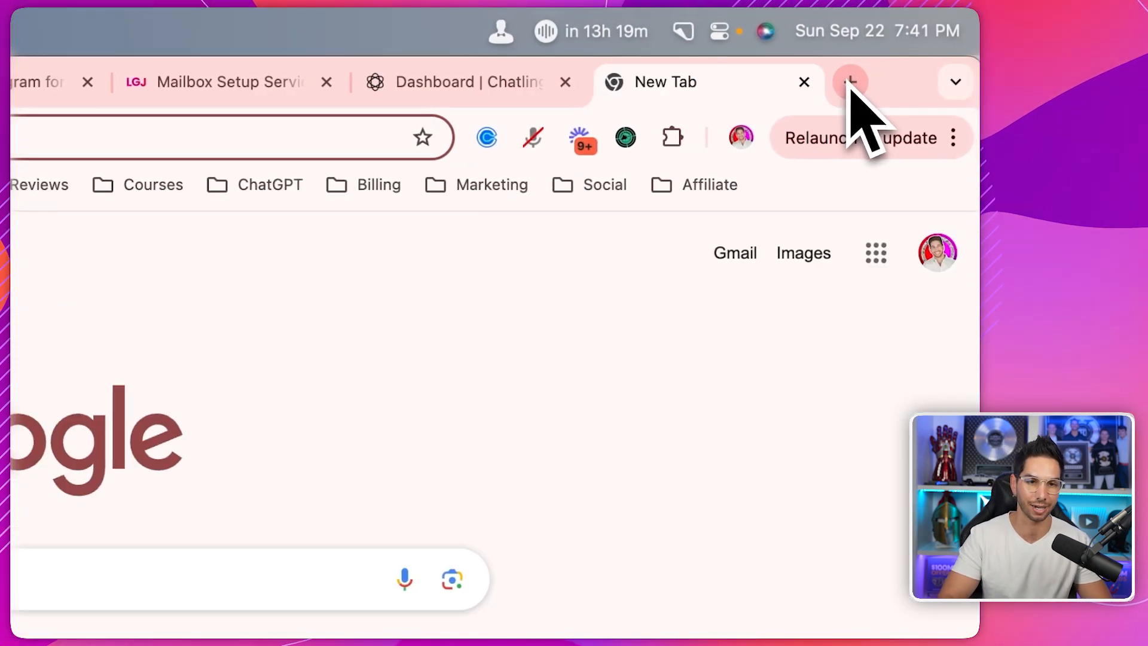
key(super+v)
key(Return)
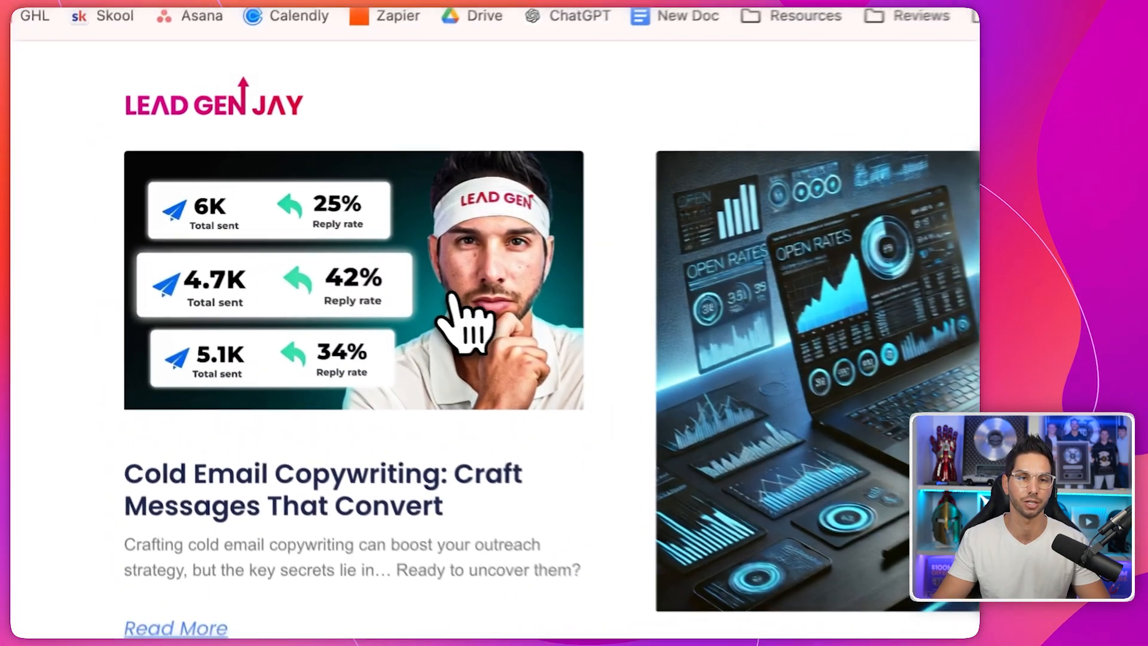
- Read through the Cold Email Copywriting post, then return to the Lead Gen Jay tab
click(276, 276)
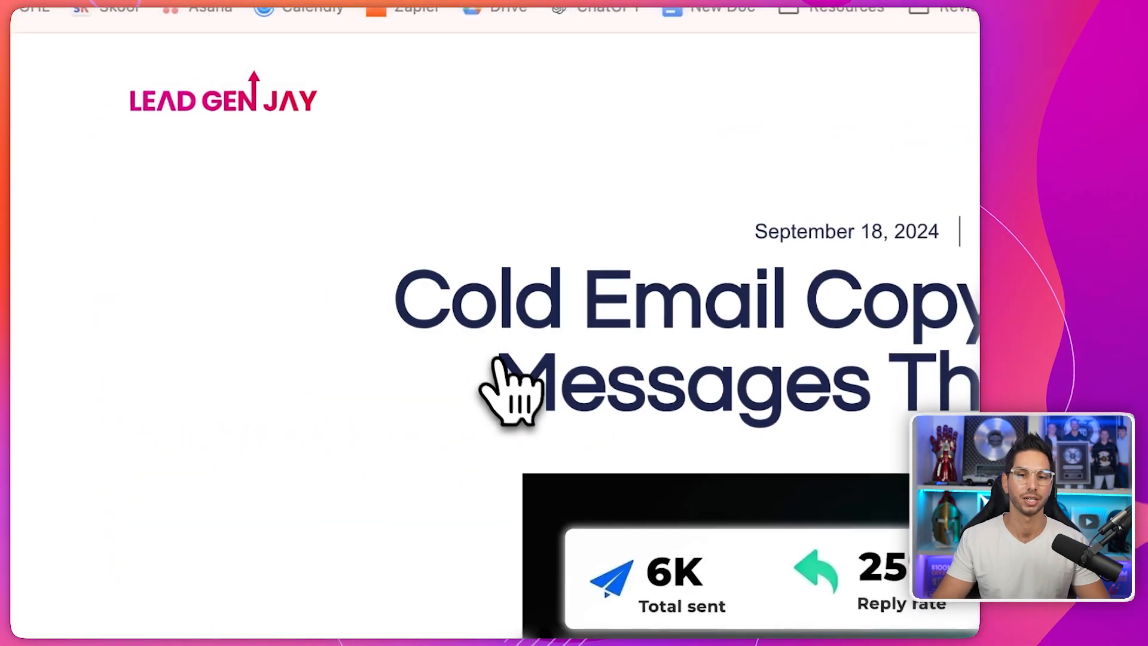
scroll(502, 361, down, 15)
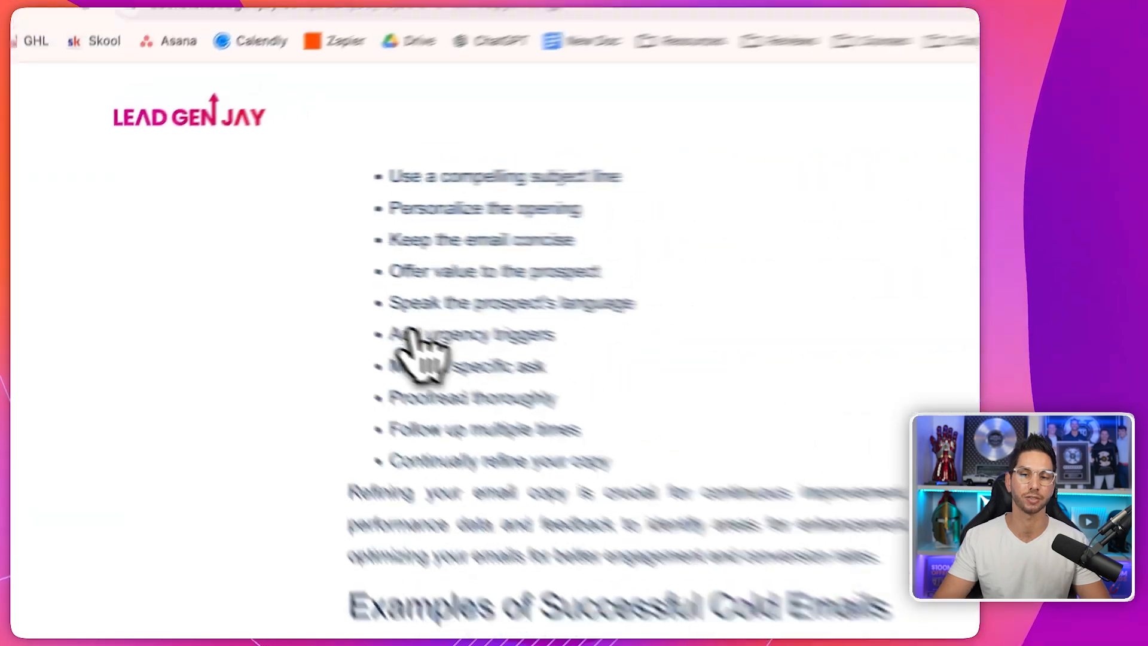
scroll(281, 290, down, 20)
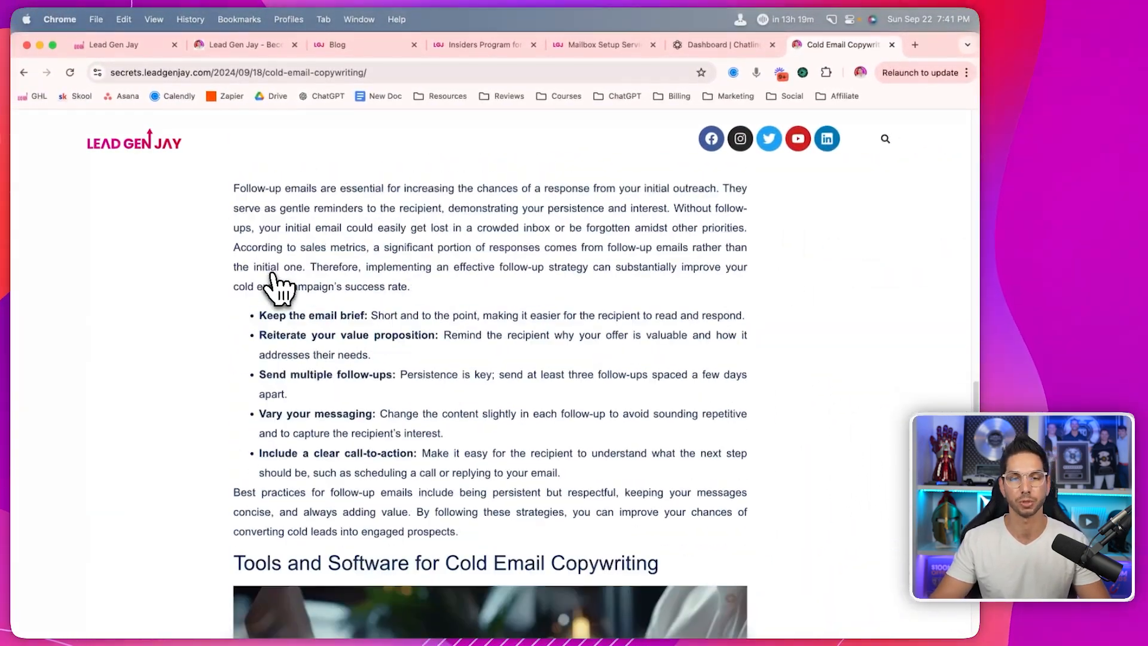
scroll(276, 288, down, 20)
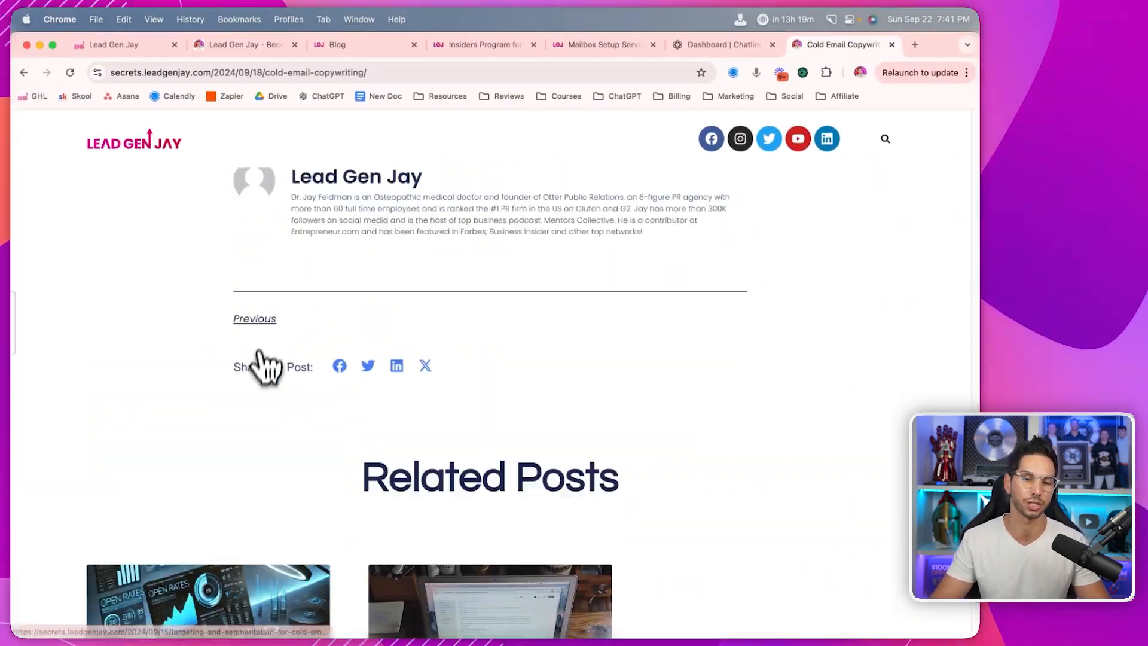
scroll(263, 366, up, 20)
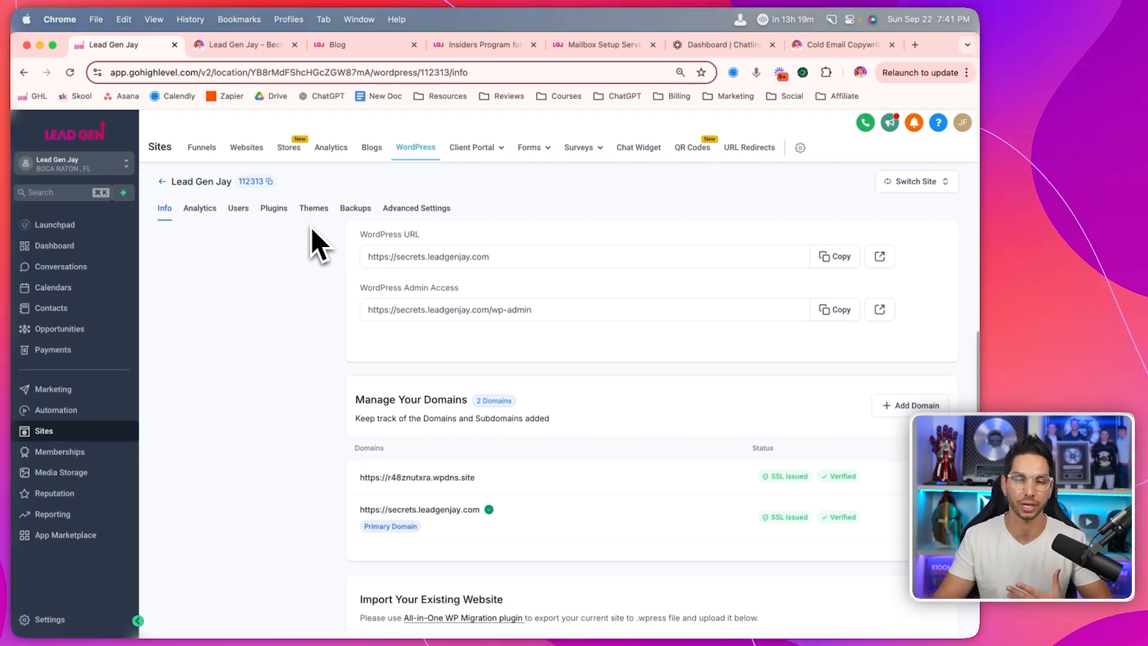
click(834, 45)
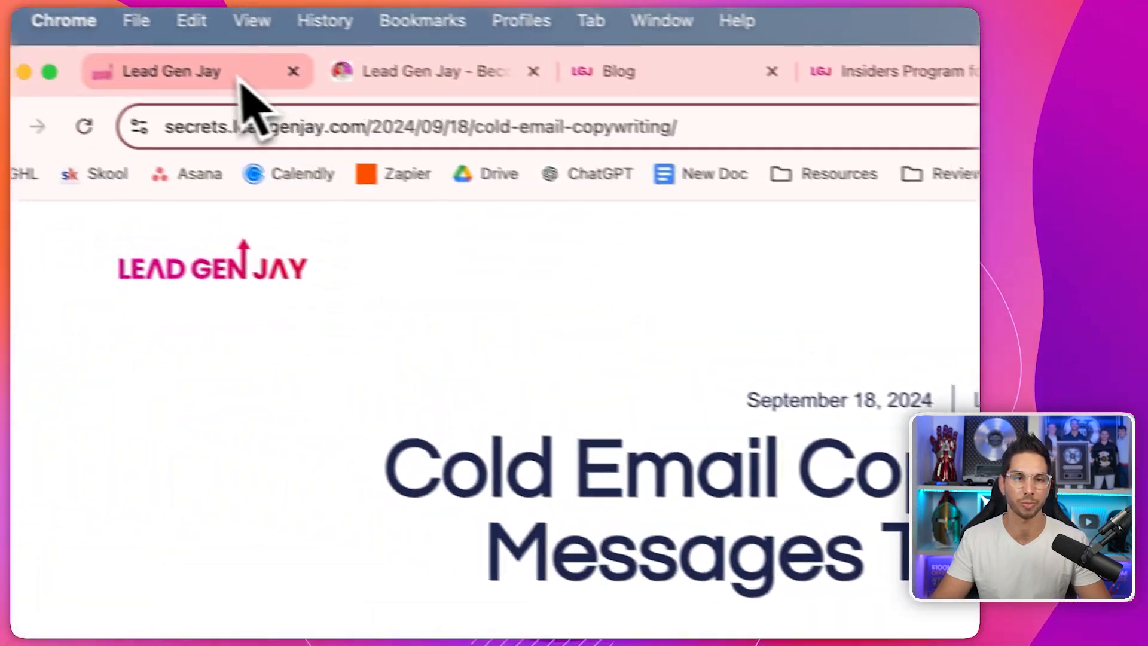
click(241, 79)
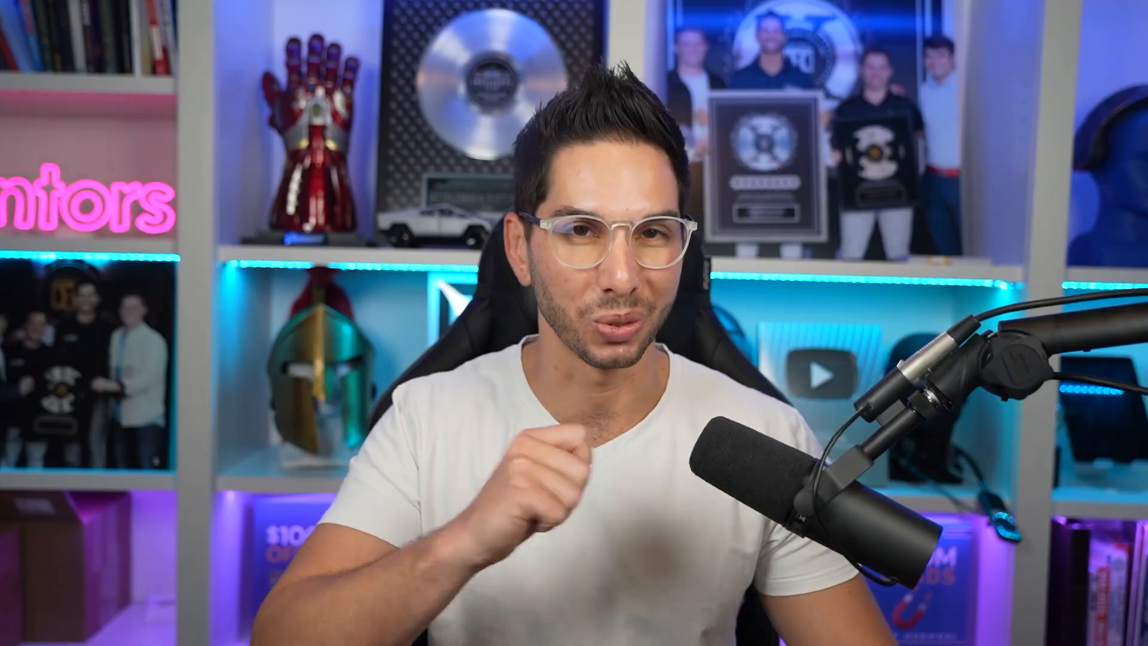
- Switch to the LGJ INSIDERS client portal login page at vip.leadgenjay.com
mouse_move(551, 261)
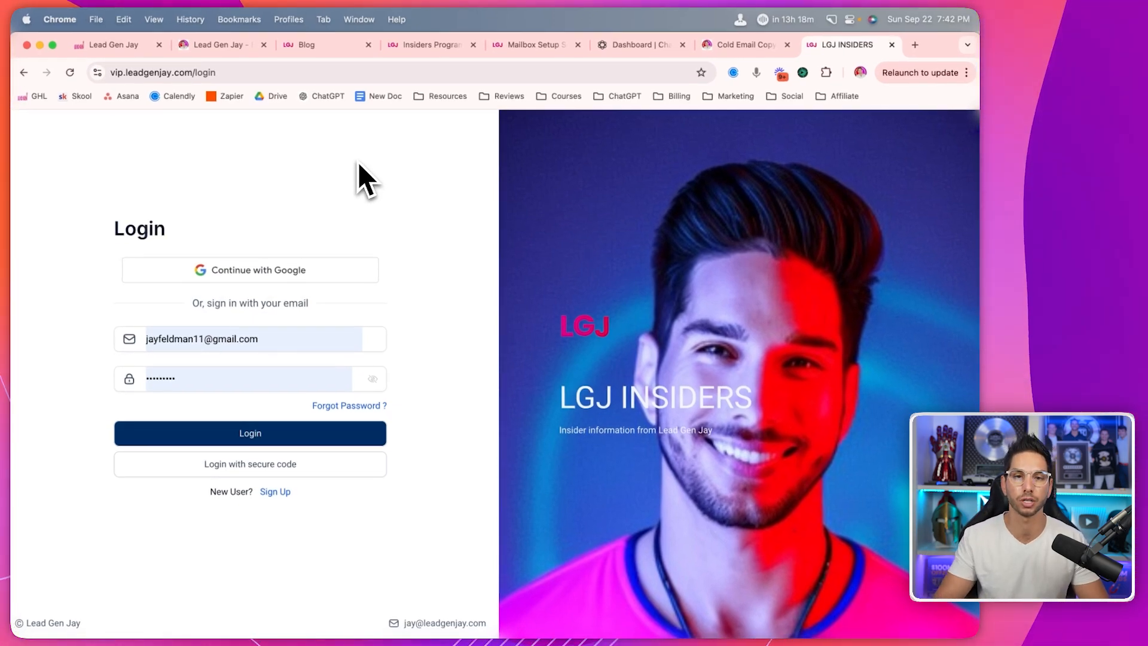
- Back in GoHighLevel, review the client portal's domain setup, then return to its settings
click(129, 45)
mouse_move(447, 147)
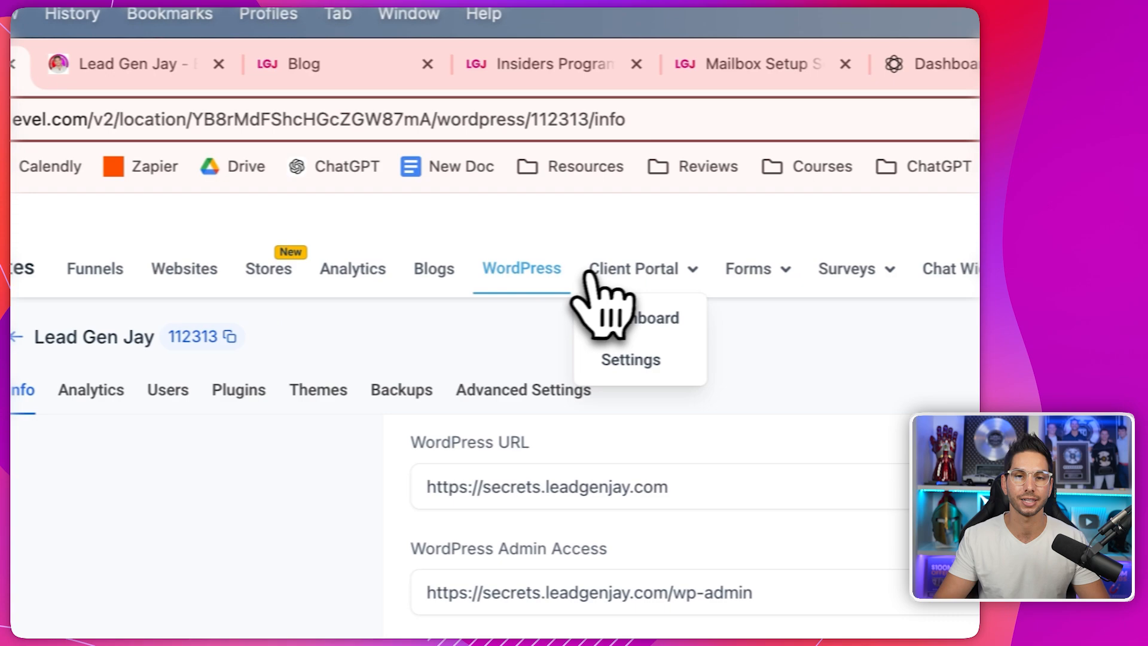
click(630, 359)
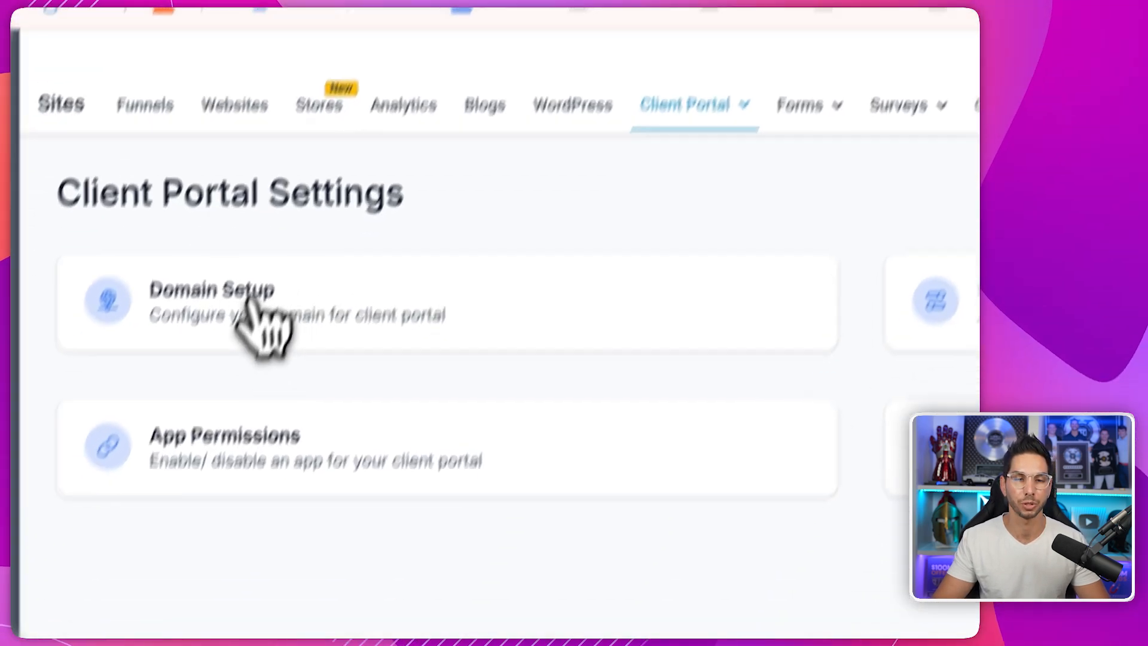
click(260, 323)
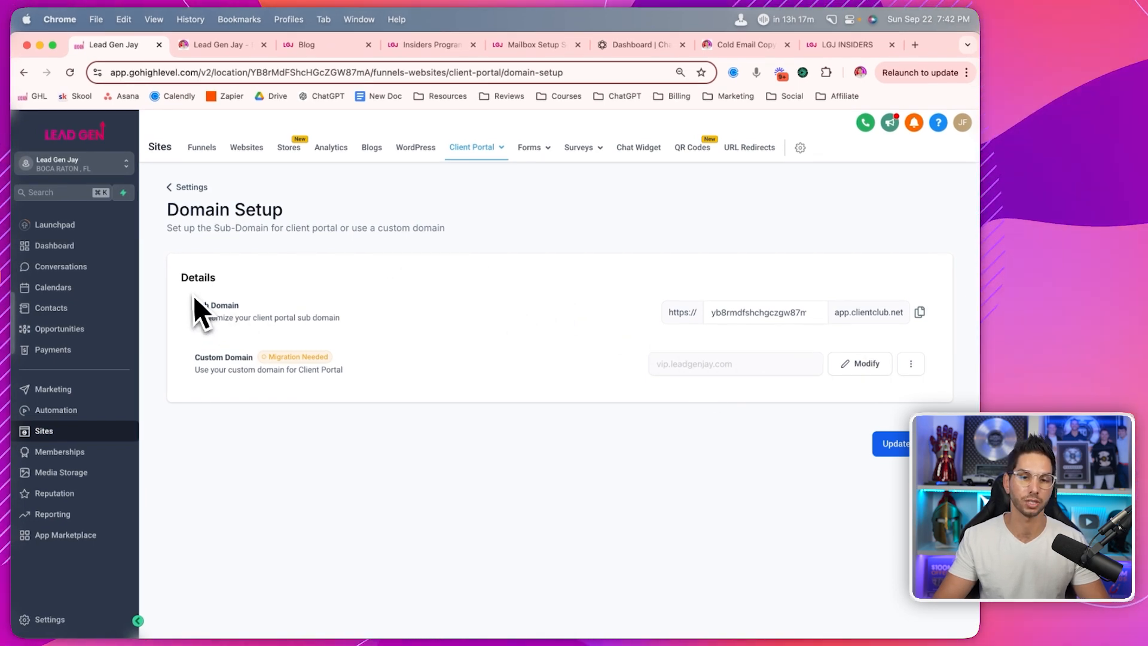
click(191, 187)
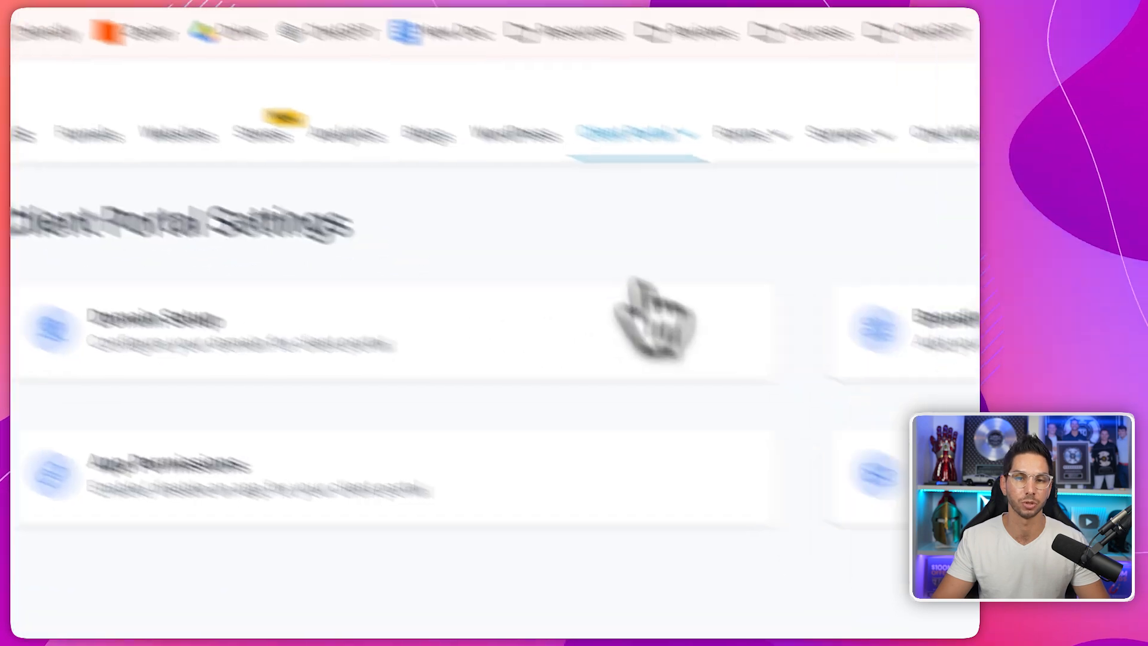
- Review the branding: portal name LGJ INSIDERS, Insider information description, and the LGJ logo
click(715, 197)
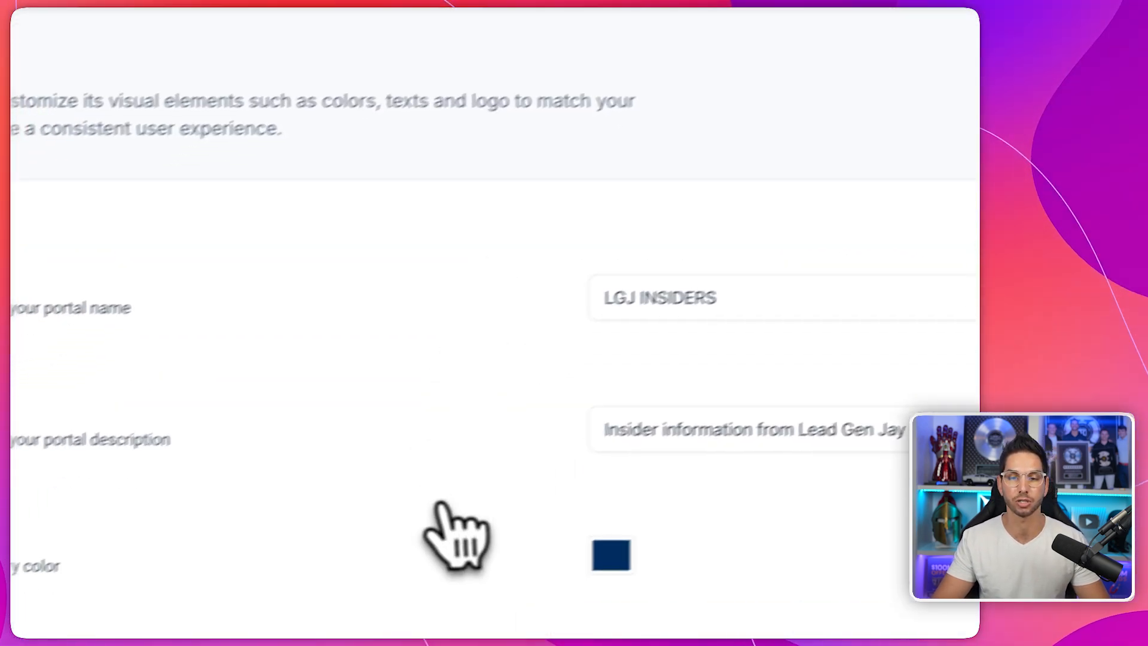
scroll(478, 520, down, 5)
scroll(483, 505, down, 5)
scroll(484, 509, up, 15)
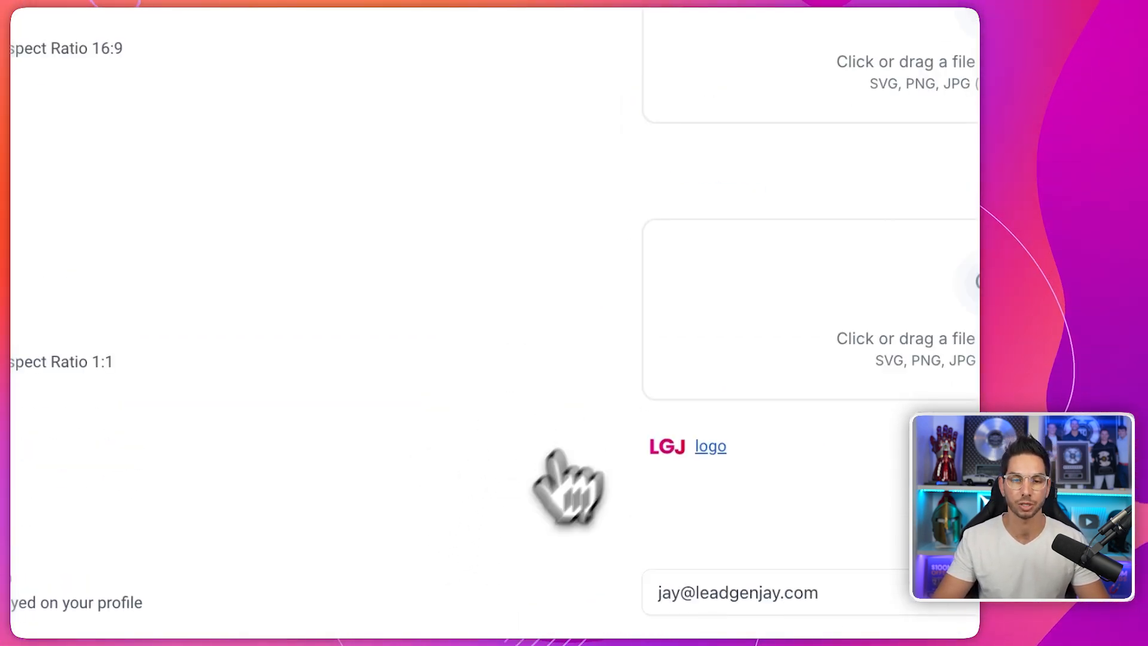